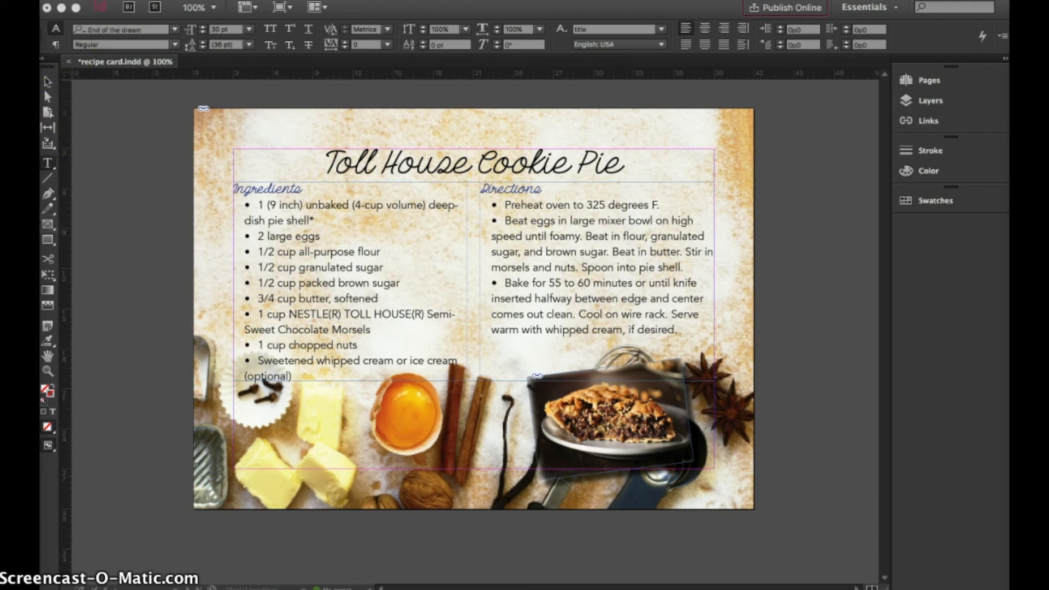
Start a new print document with a custom page size 7 in wide by 5 in high
click(107, 1)
click(94, 0)
mouse_move(191, 2)
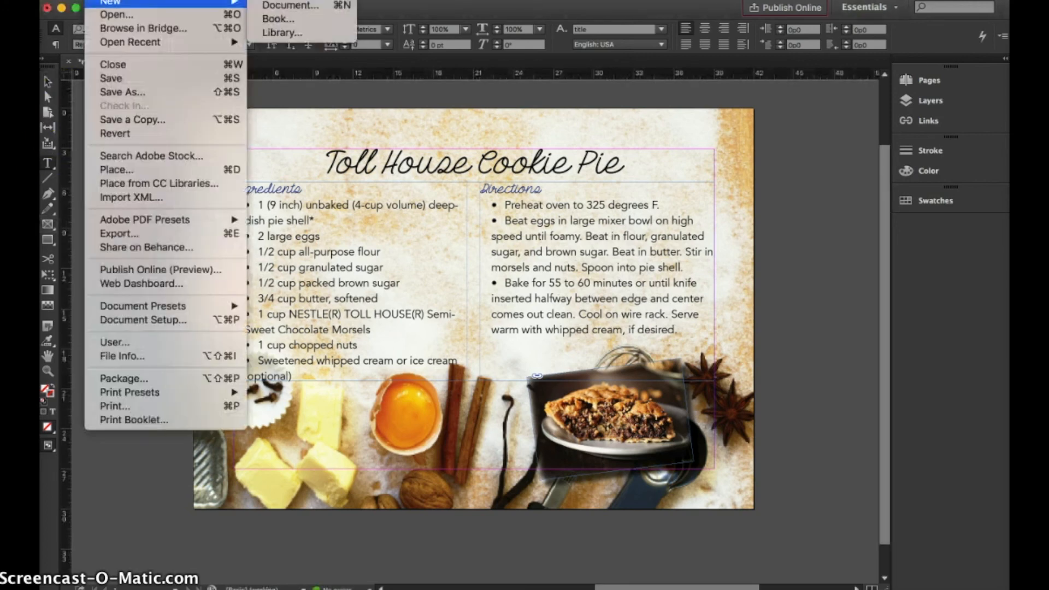
click(289, 5)
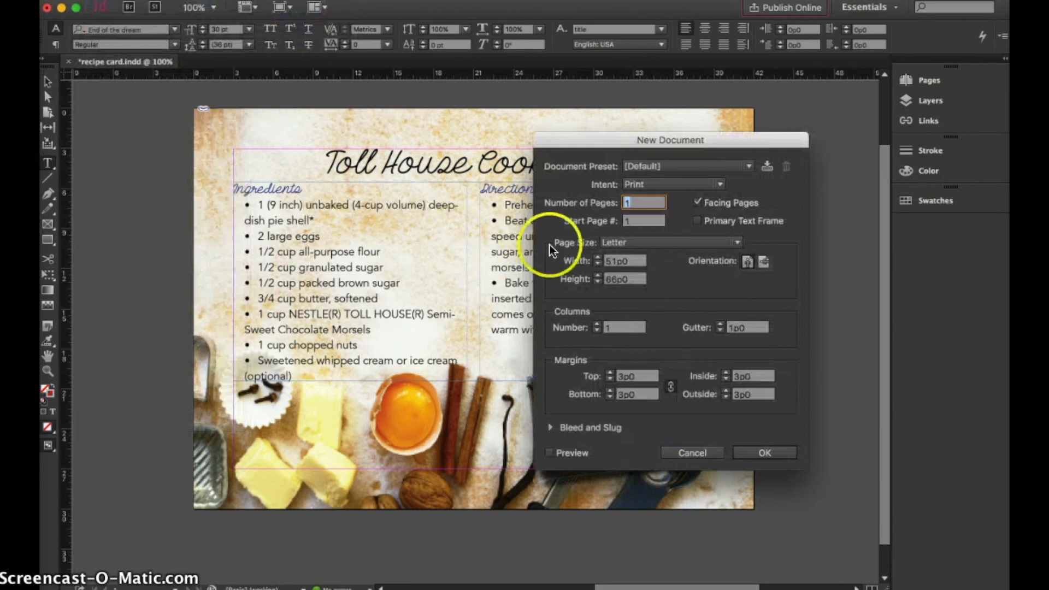
drag(605, 141, 412, 142)
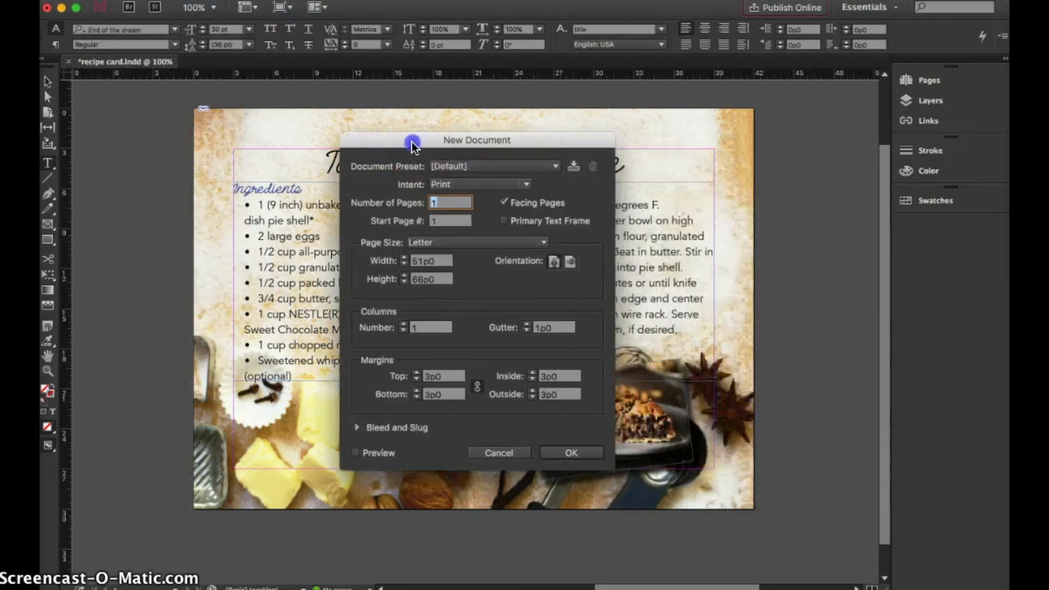
click(447, 232)
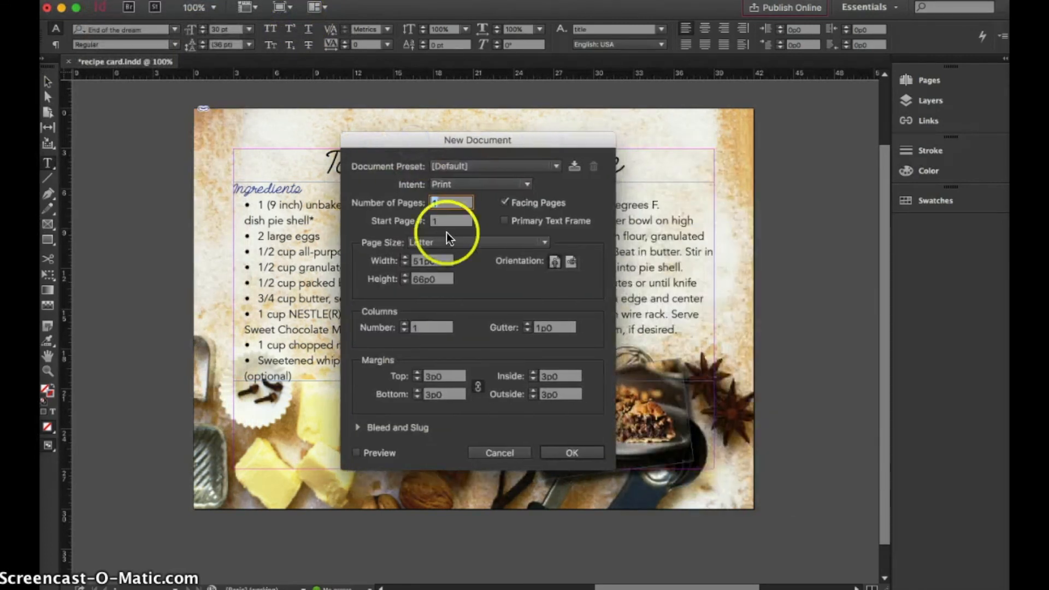
click(428, 262)
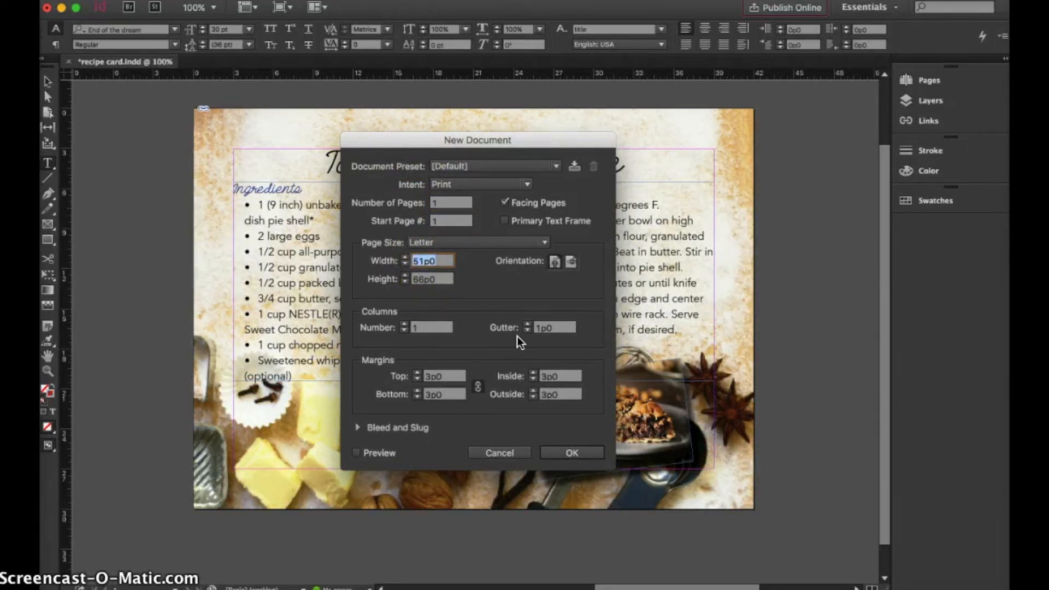
text(7in)
click(422, 279)
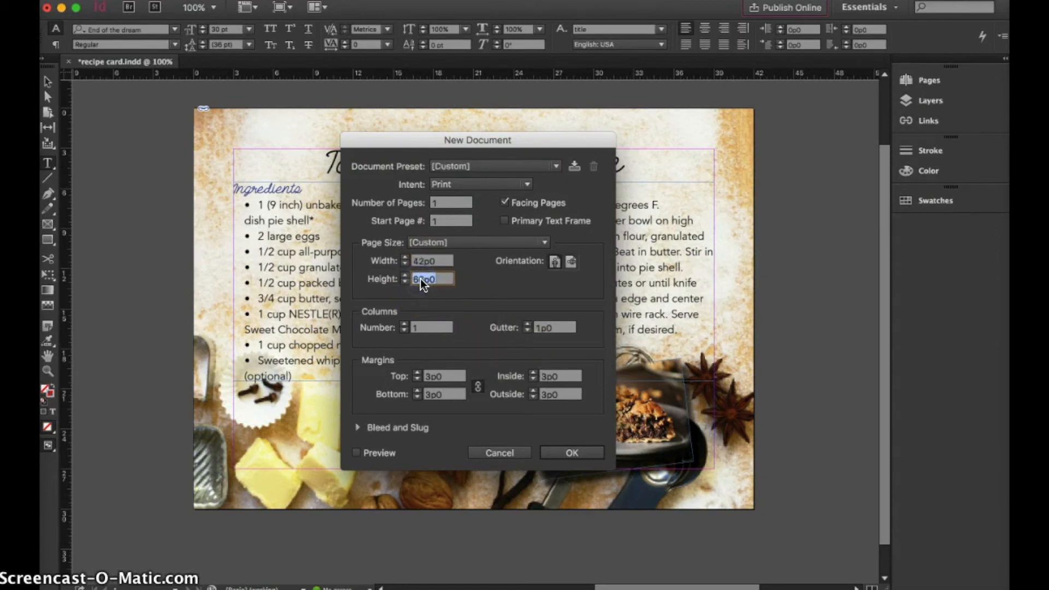
text(5in)
click(437, 259)
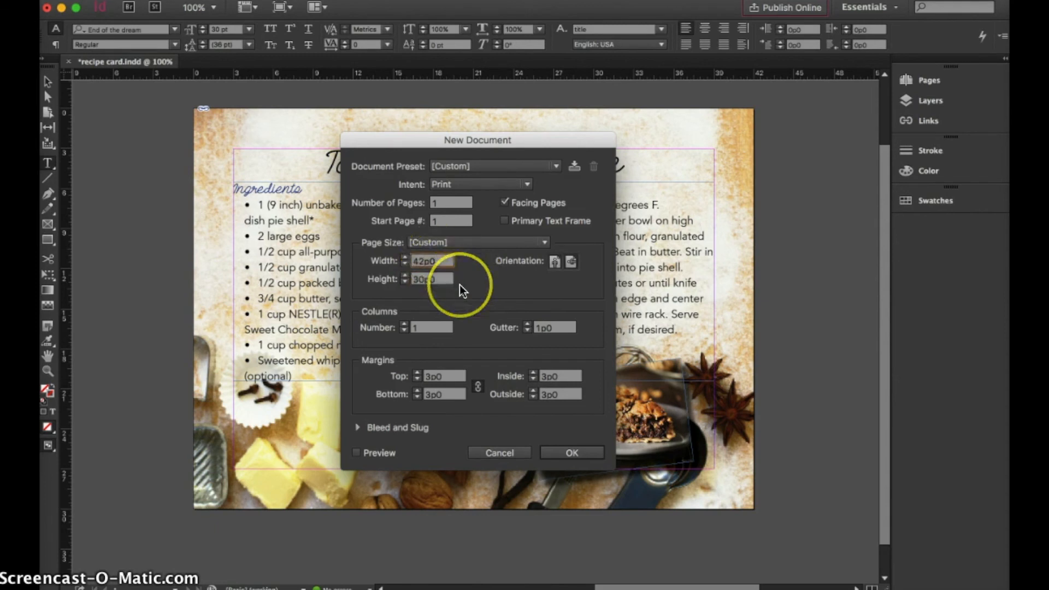
click(424, 262)
click(568, 262)
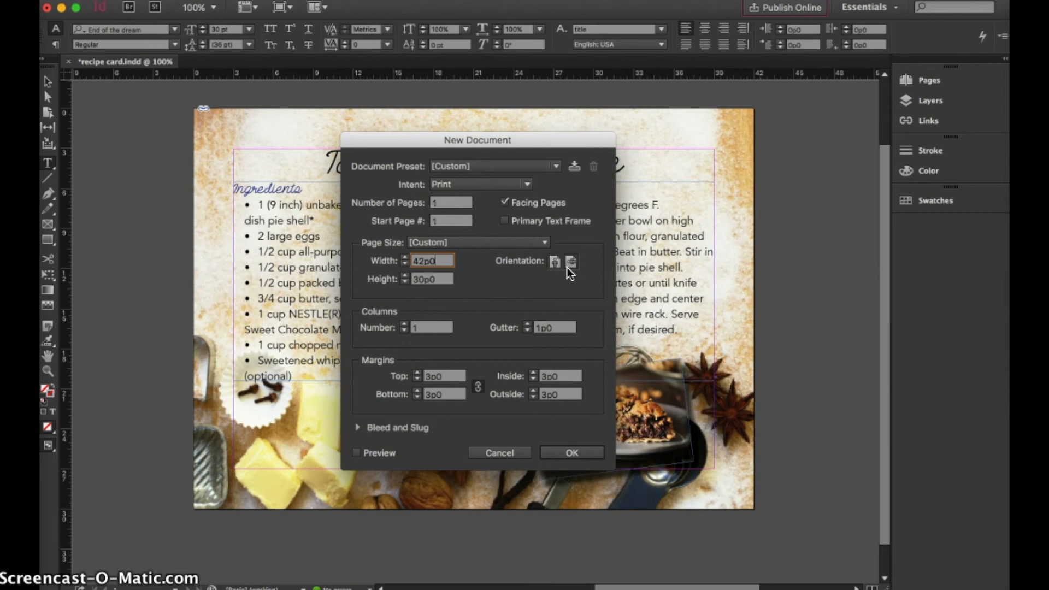
Reduce the new document's margins equally on all sides and create the document
click(441, 377)
double_click(443, 376)
click(433, 394)
click(574, 446)
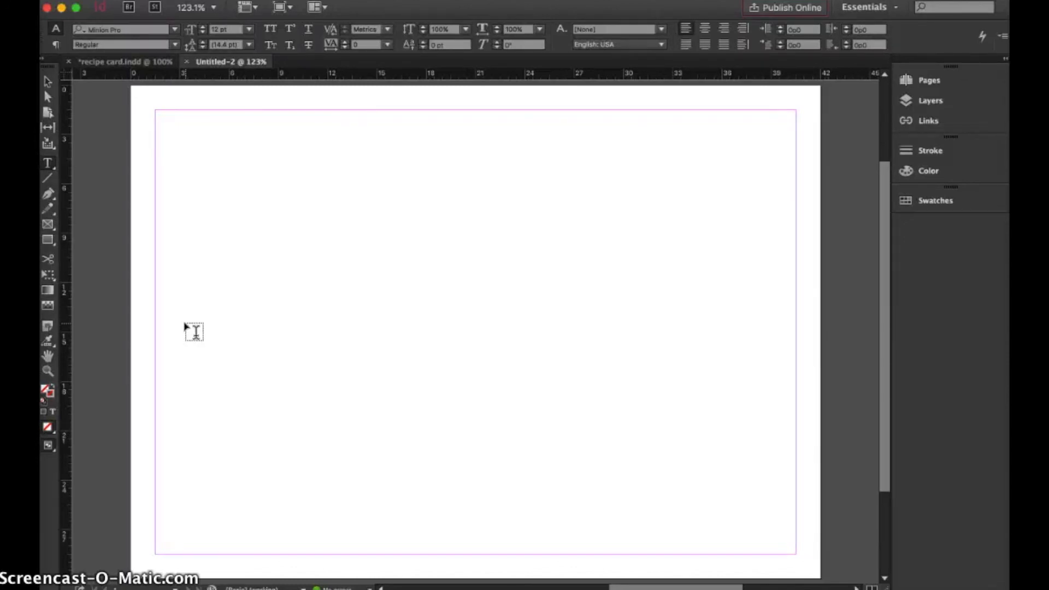
Draw a rectangular graphics frame covering the entire page and place background.jpg into it
click(48, 224)
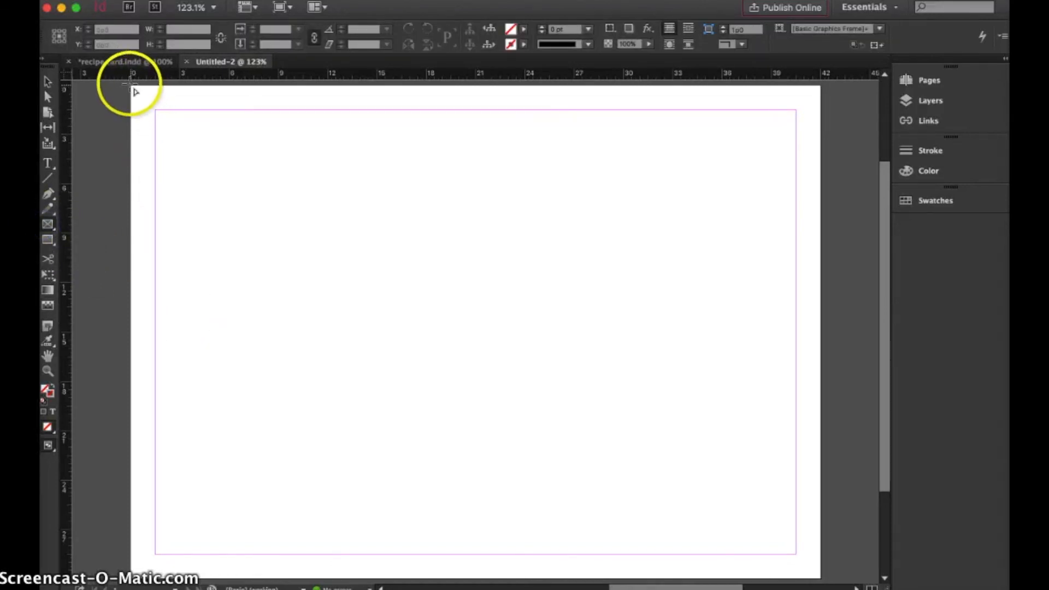
drag(131, 85, 820, 577)
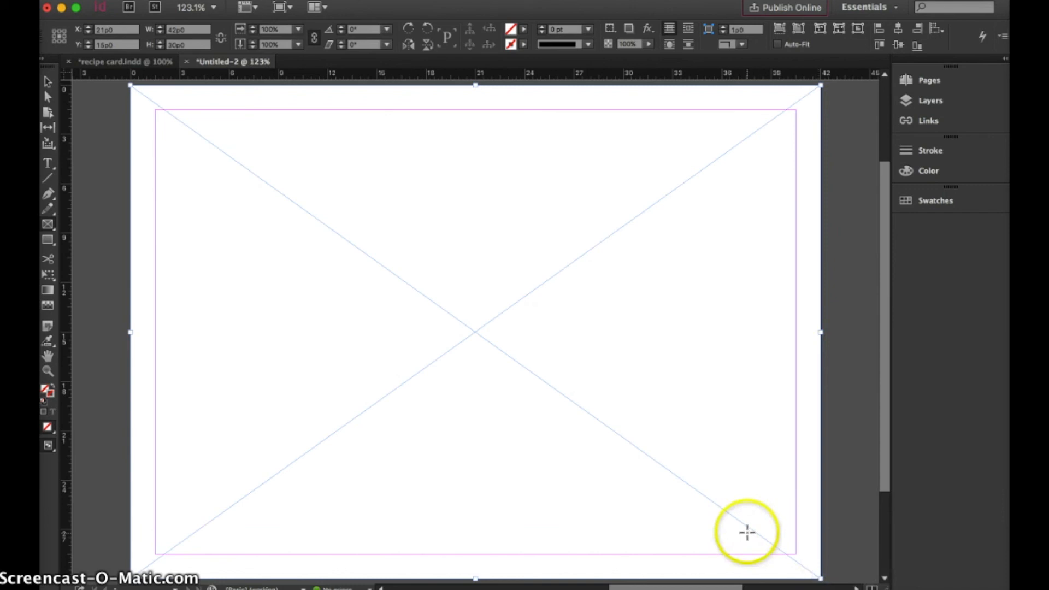
click(130, 6)
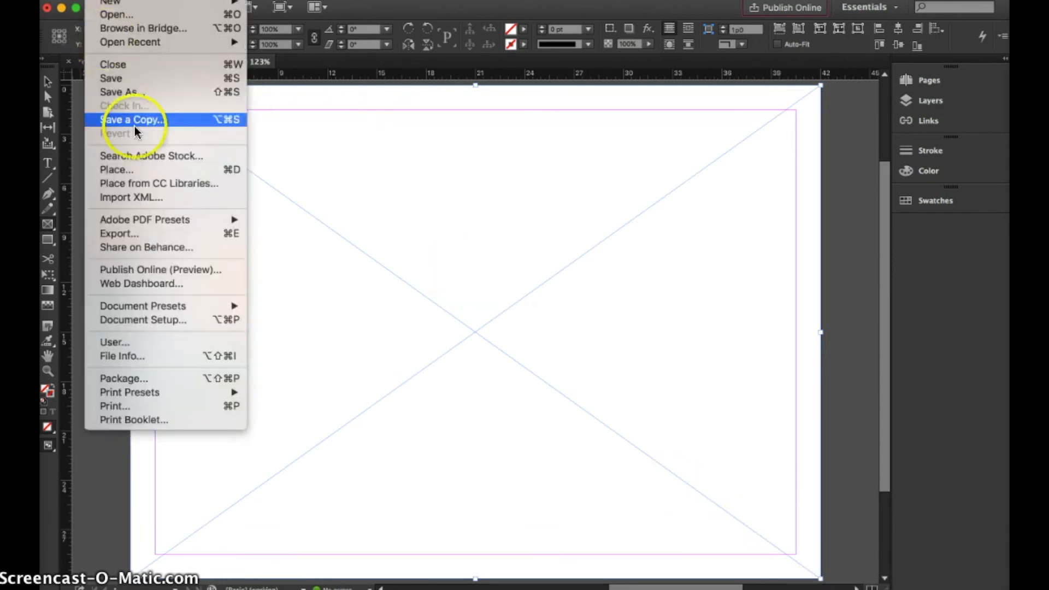
click(139, 170)
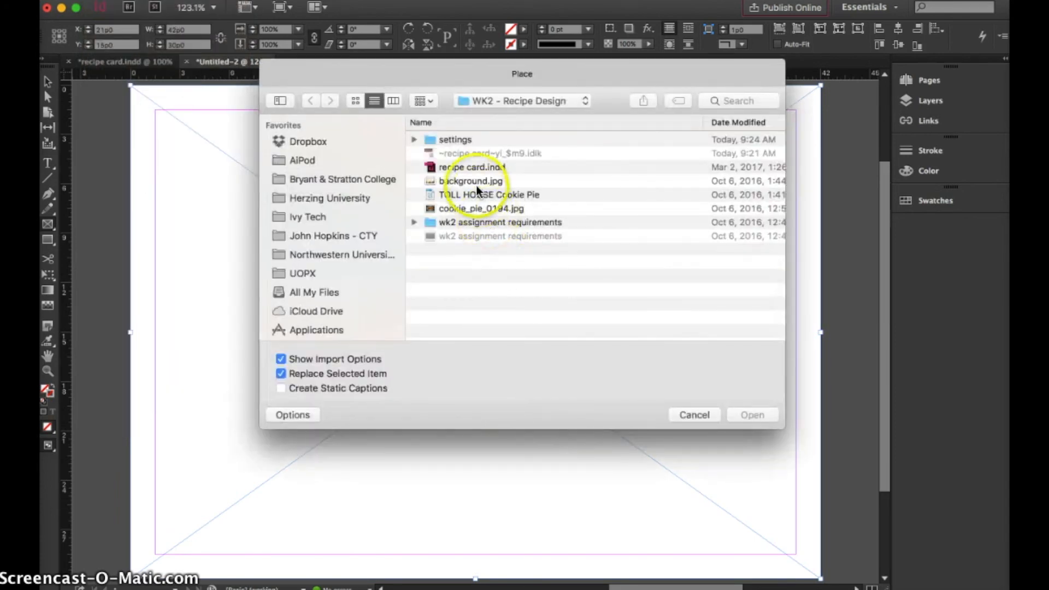
click(472, 178)
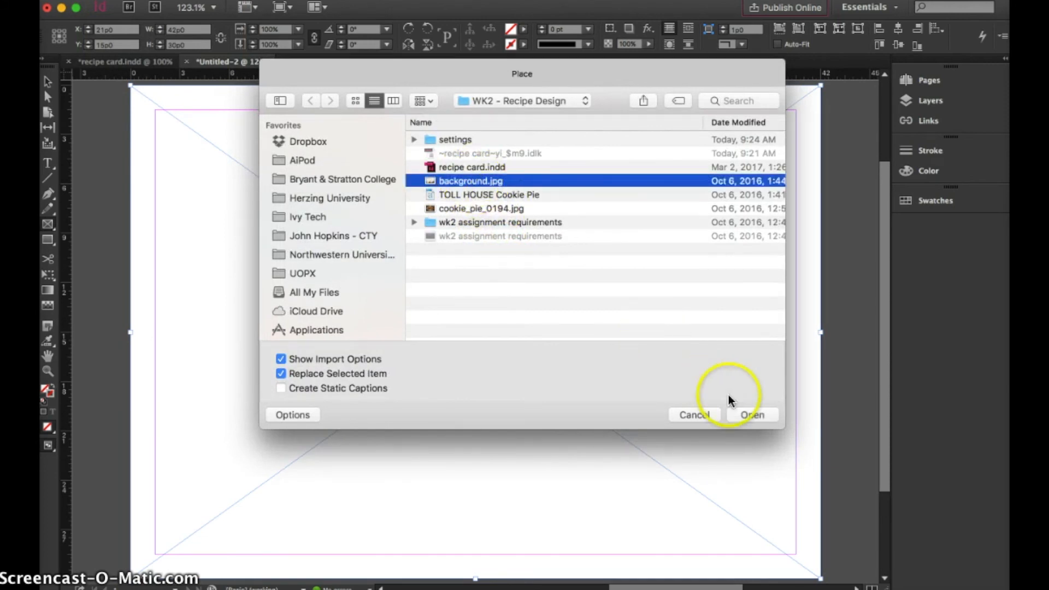
click(748, 415)
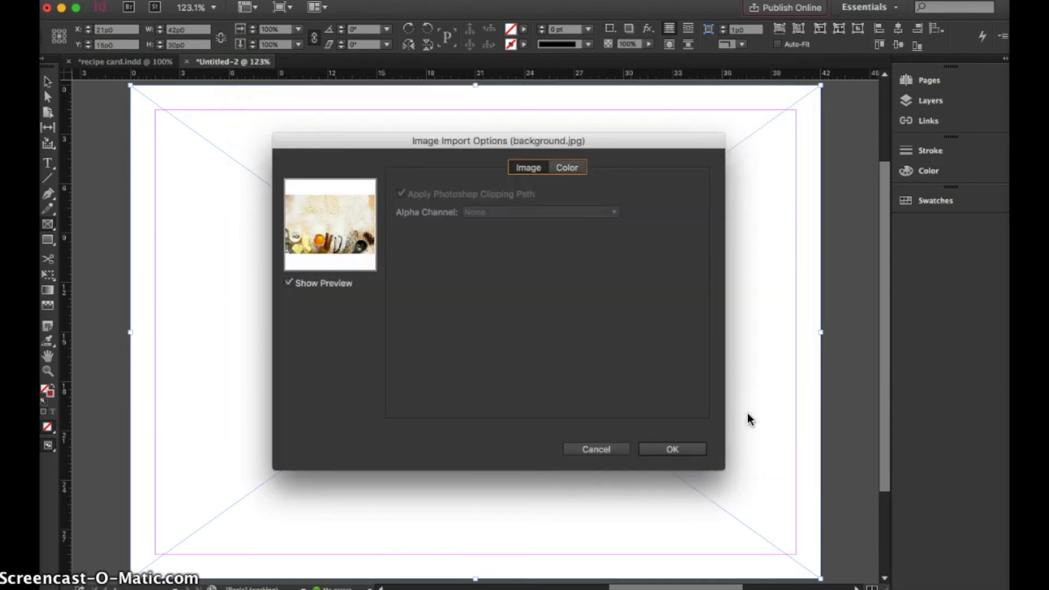
click(674, 448)
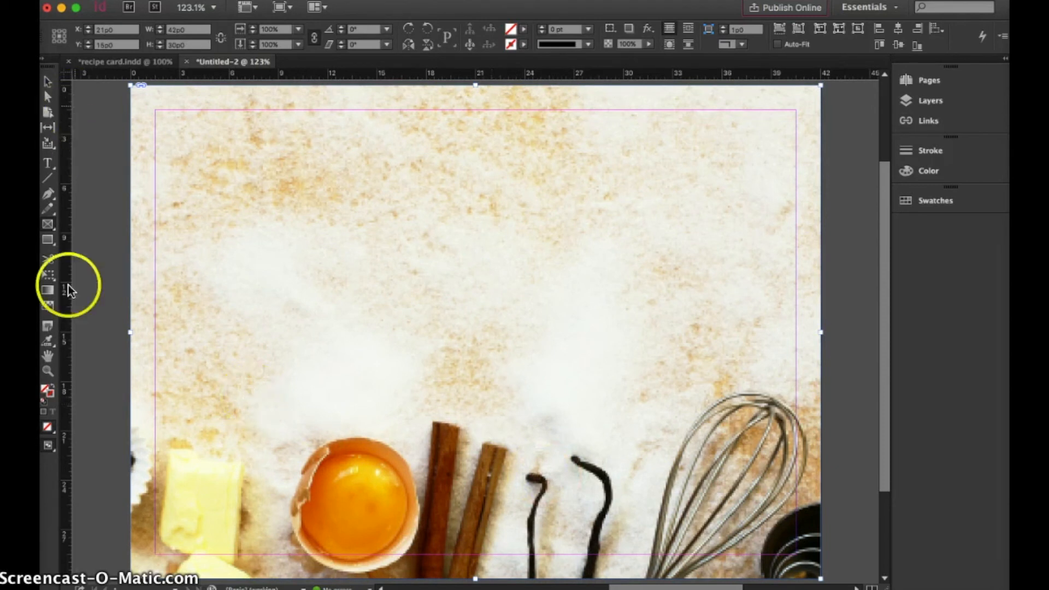
Select the background image inside its frame and shift it up and to the left within the frame
click(48, 370)
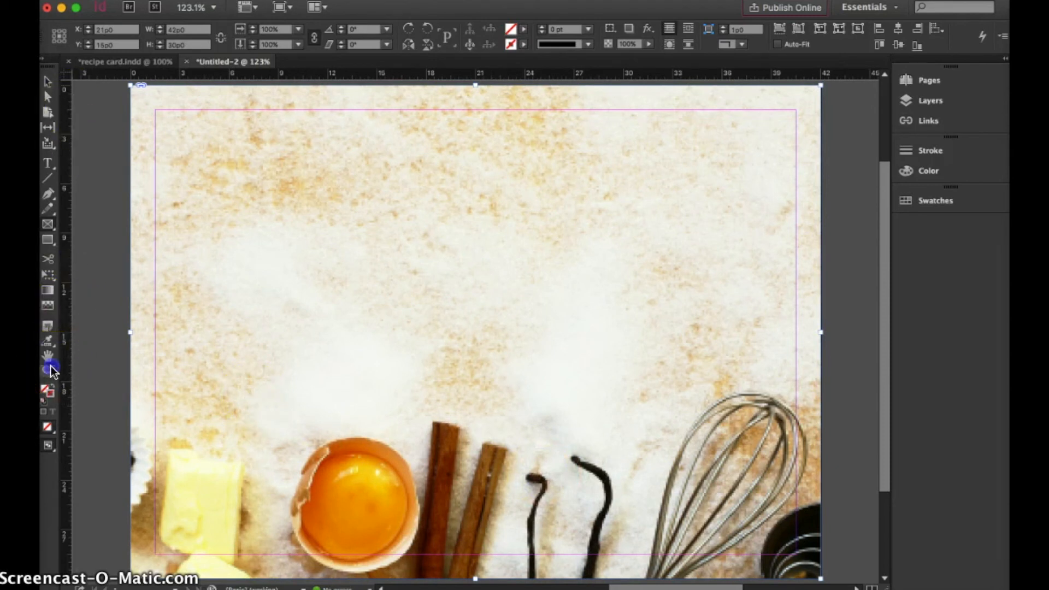
alt+click(320, 306)
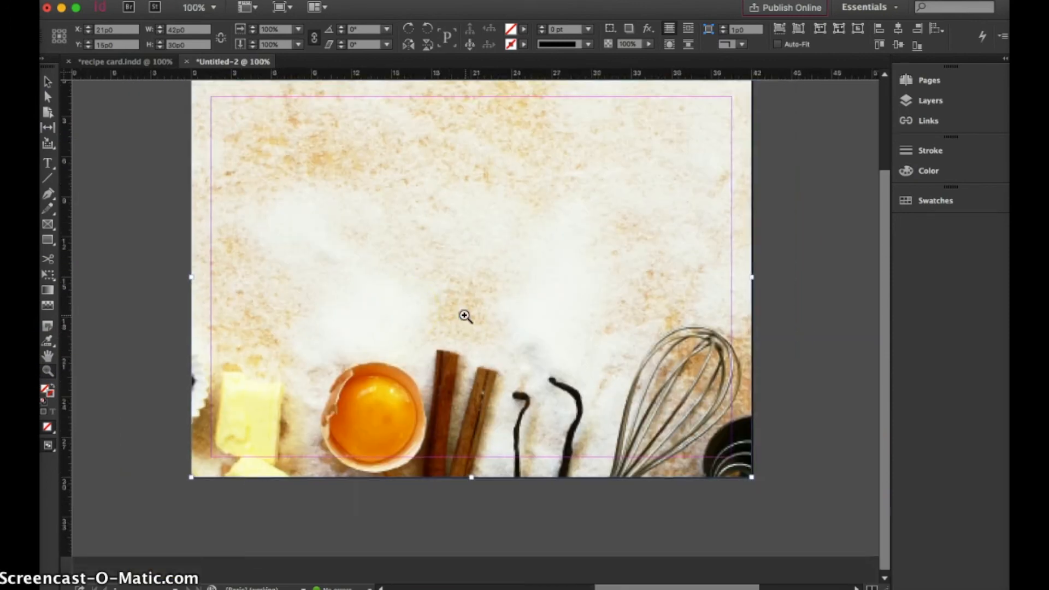
click(48, 81)
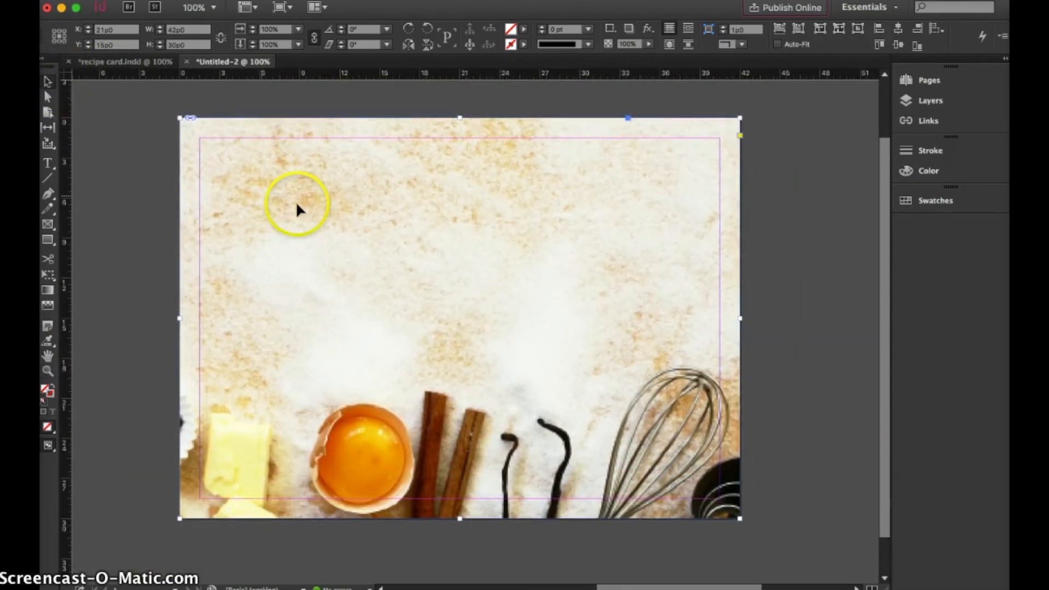
click(457, 316)
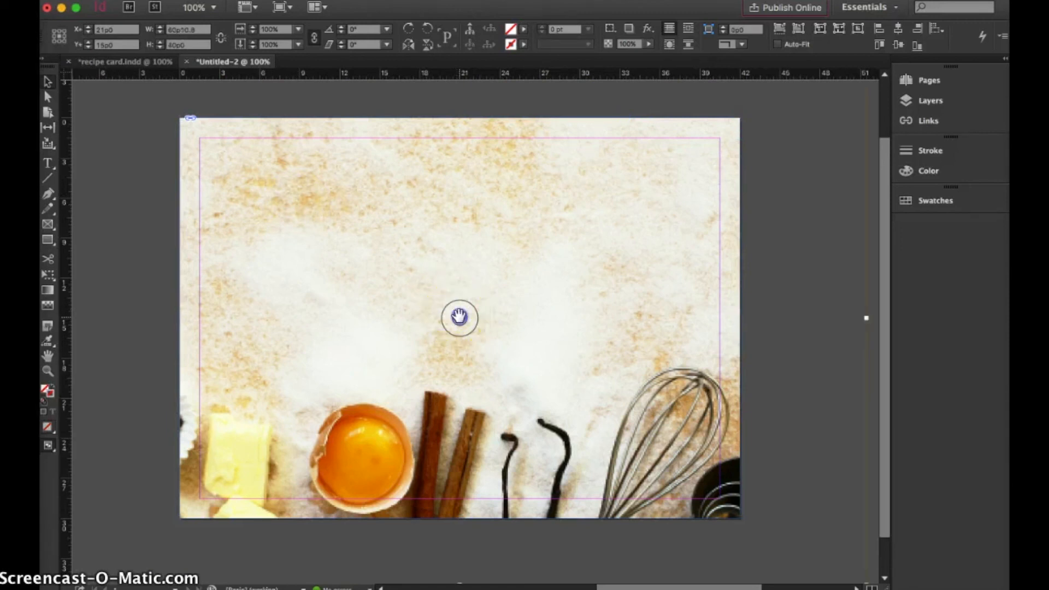
click(458, 314)
scroll(459, 316, up, 2)
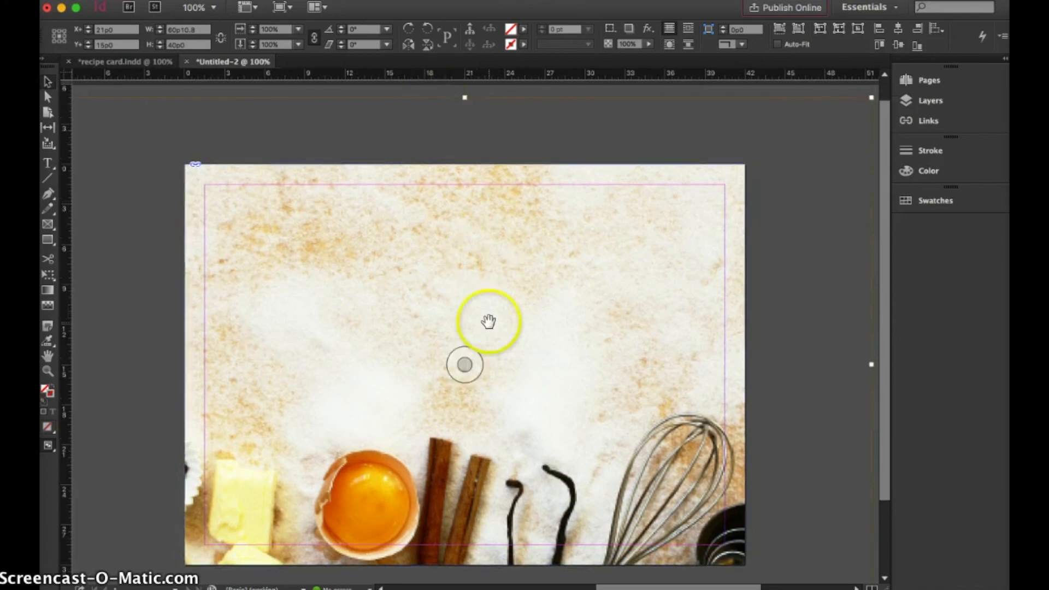
drag(541, 385, 424, 338)
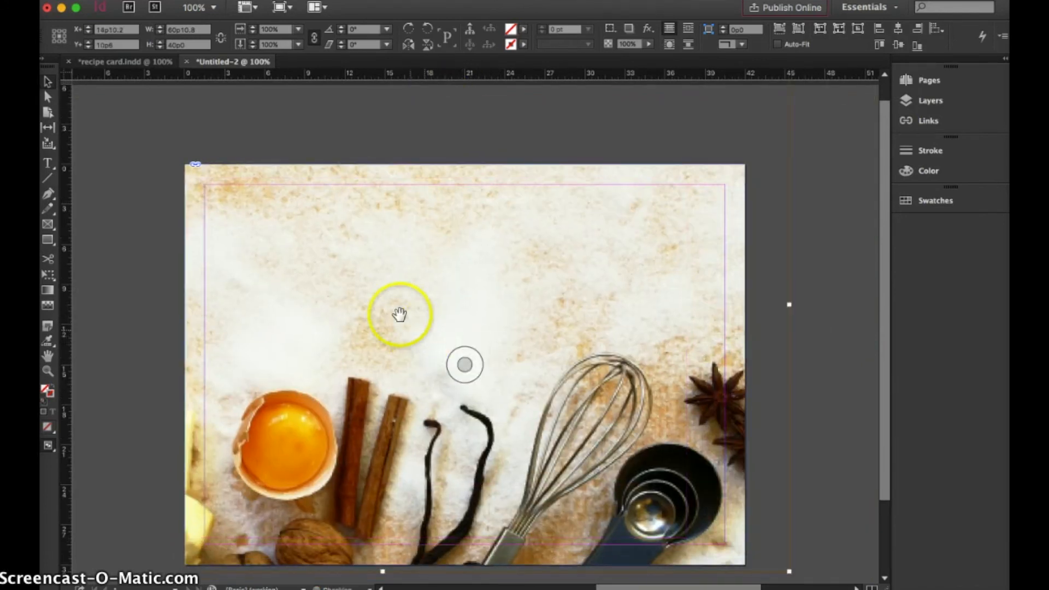
Scale the background image to about 77% and reposition it so it still fills the frame, then deselect it
click(48, 370)
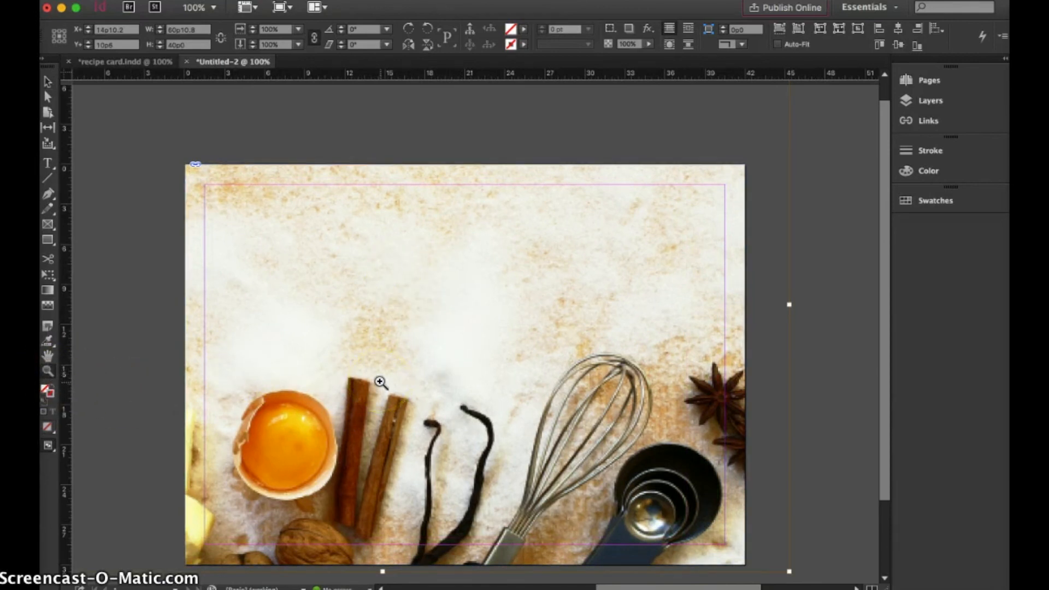
alt+click(515, 367)
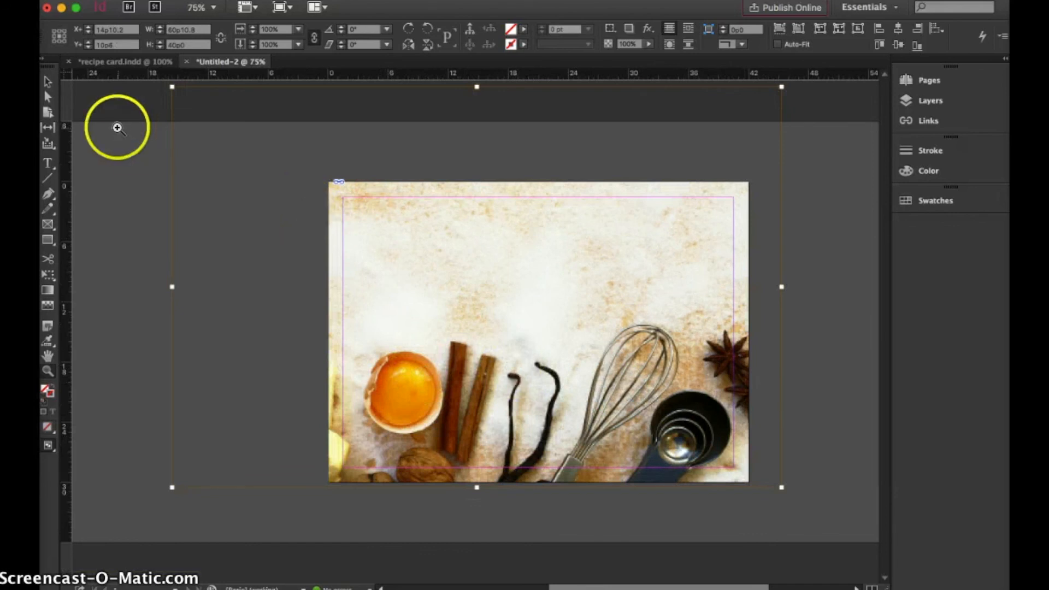
click(48, 83)
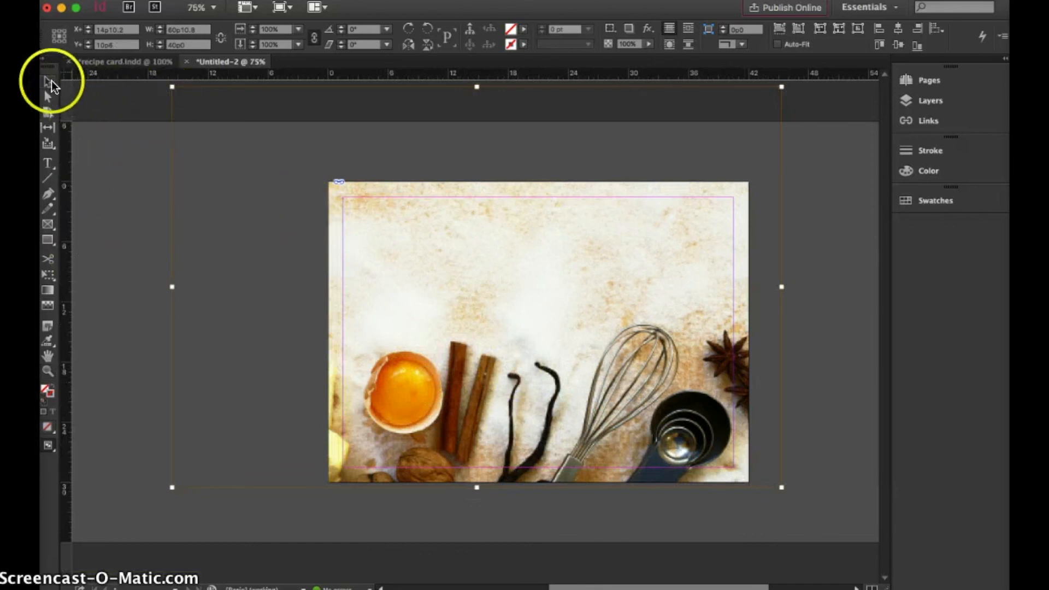
drag(172, 87, 347, 175)
drag(468, 265, 515, 305)
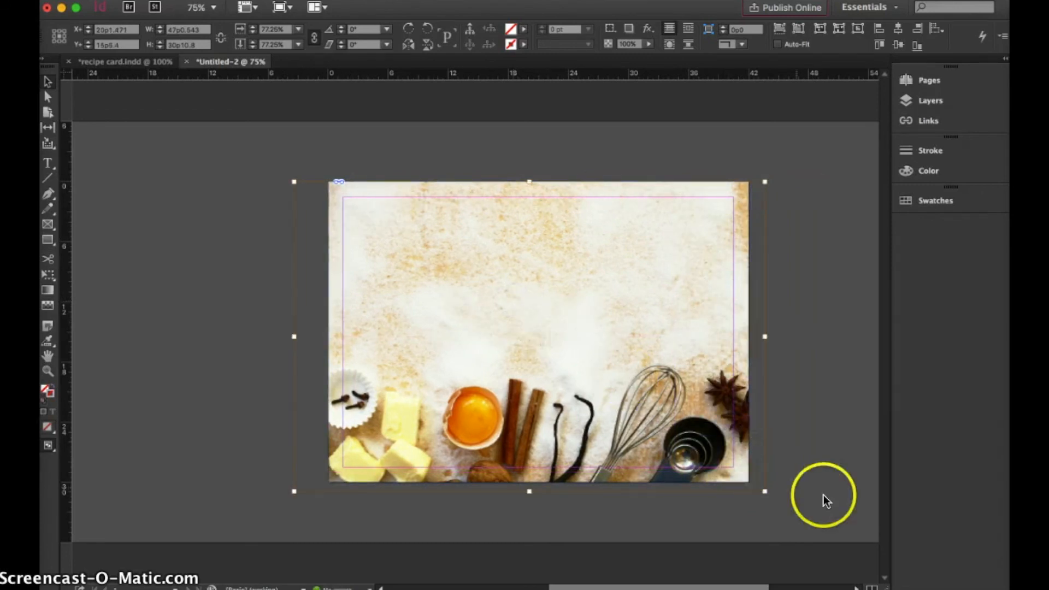
click(837, 487)
Place cookie_pie_0194.jpg at its full size, starting from the pasteboard beside the page
scroll(836, 483, right, 2)
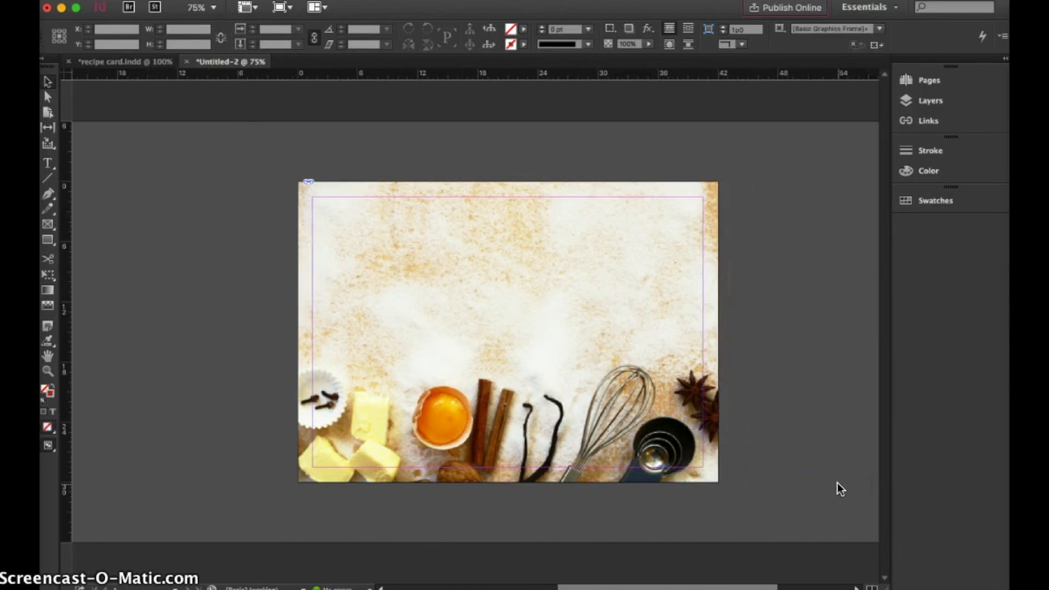
scroll(836, 483, right, 1)
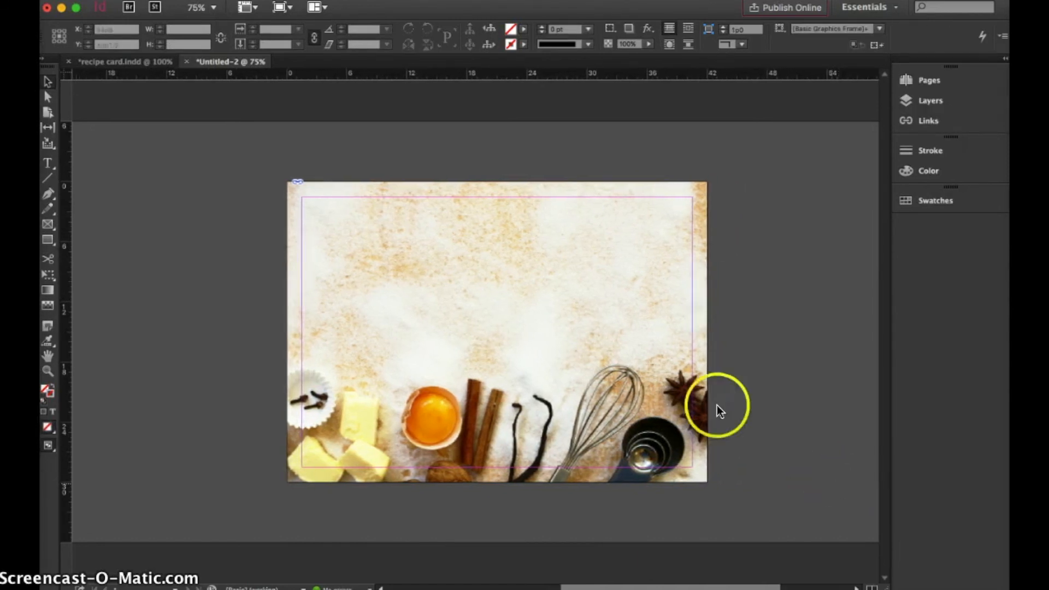
click(96, 0)
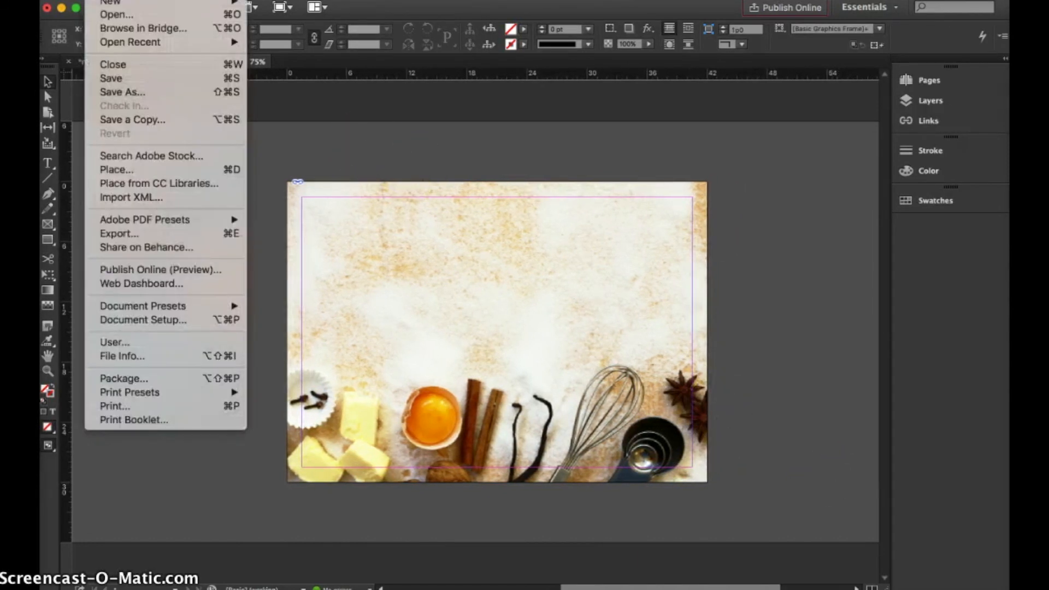
click(116, 170)
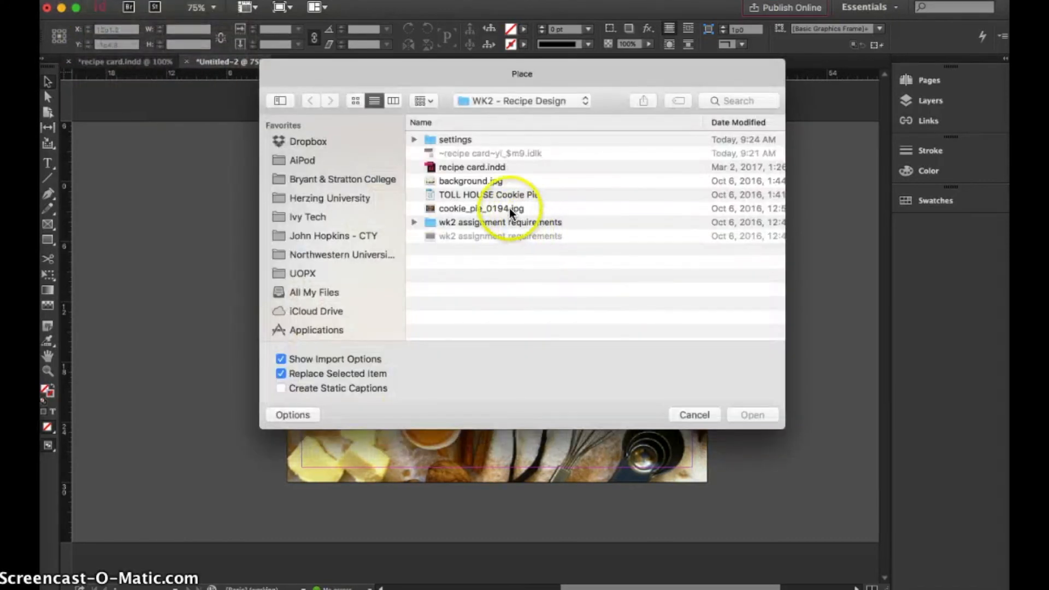
click(509, 207)
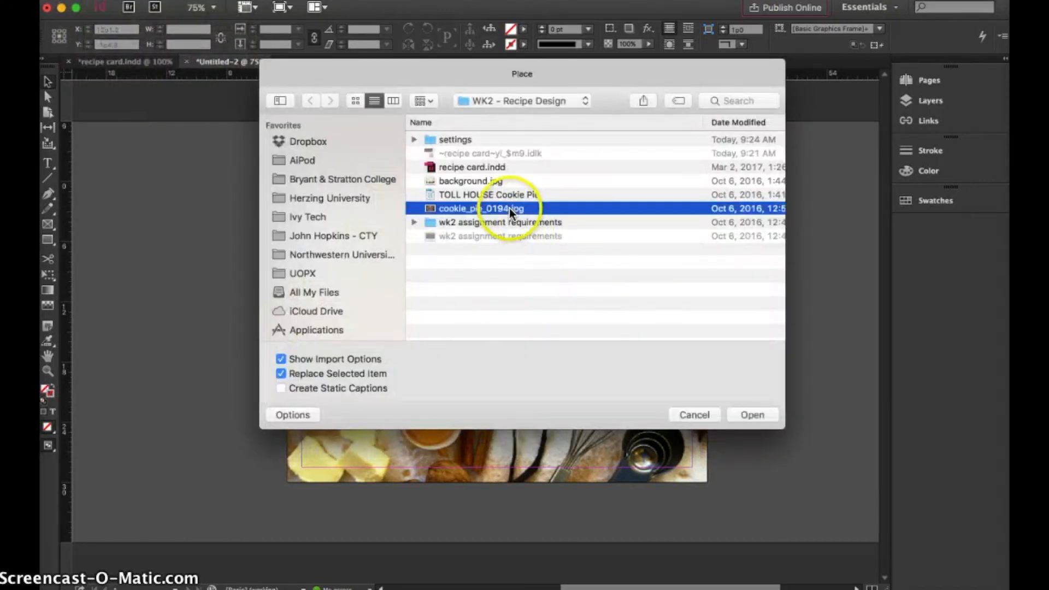
click(751, 416)
click(668, 450)
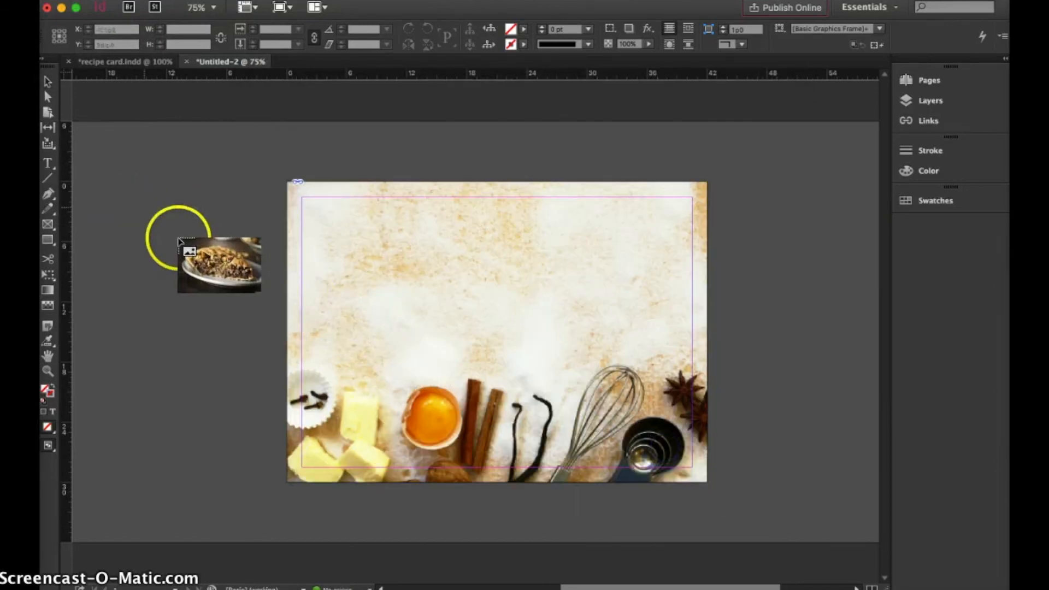
click(129, 198)
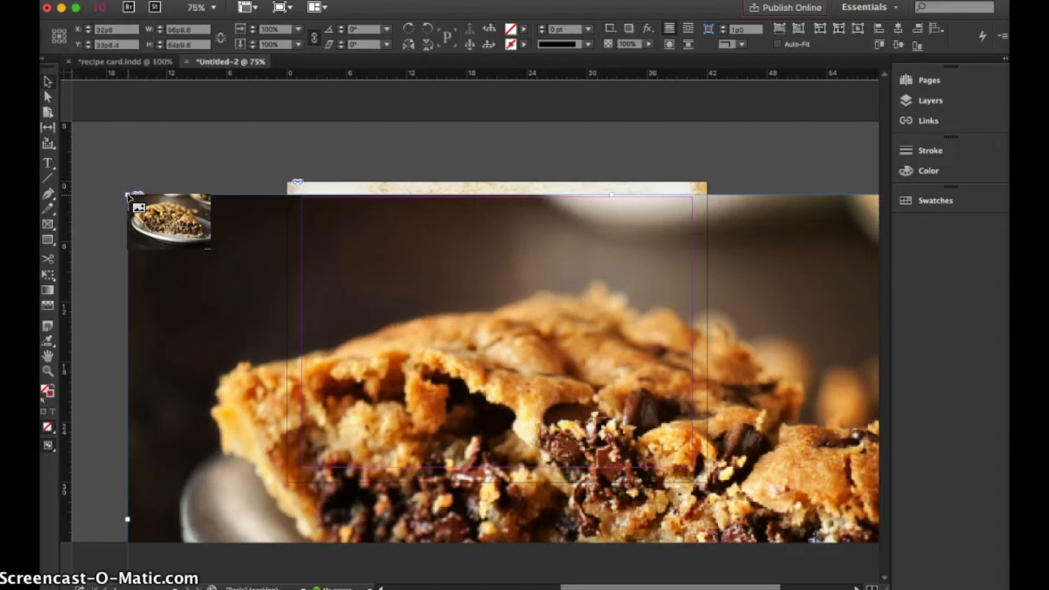
Scale the pie photo down with Free Transform to about 13p4 by 8p11 and position it over the page's lower-right corner
click(51, 274)
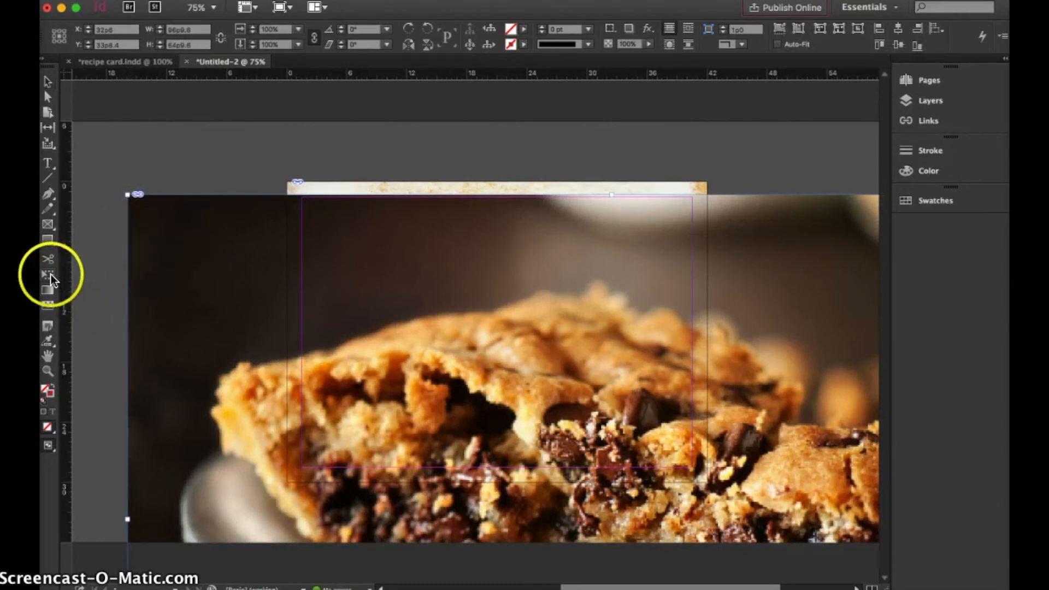
drag(130, 195, 541, 480)
drag(334, 253, 280, 197)
drag(218, 168, 609, 482)
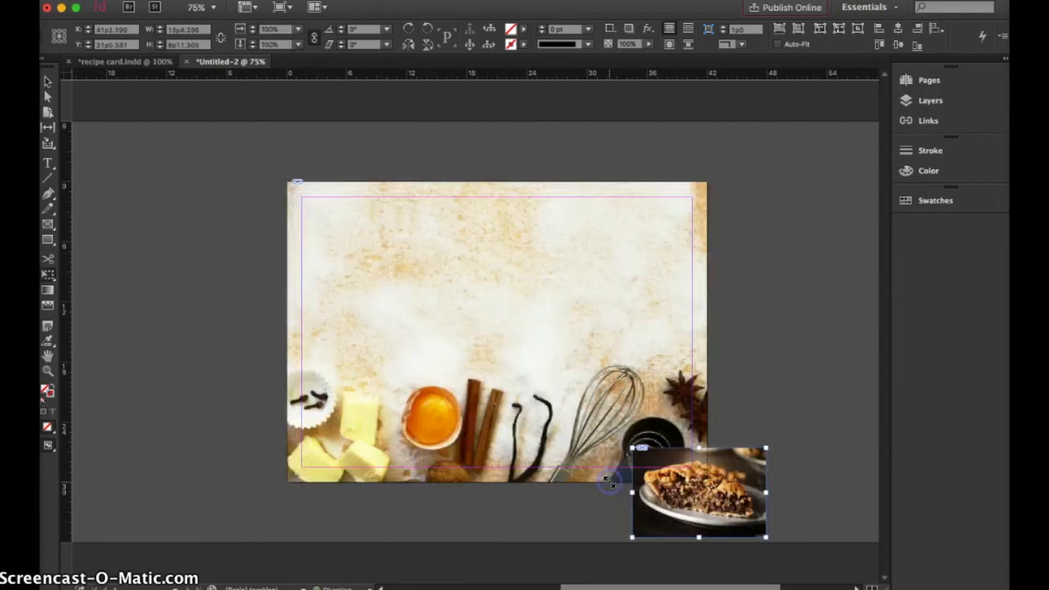
Crop the pie photo's frame to about 12p5 by 8p4 and set it tilted 6° in the page's lower-left corner
drag(697, 539, 698, 532)
drag(698, 532, 698, 537)
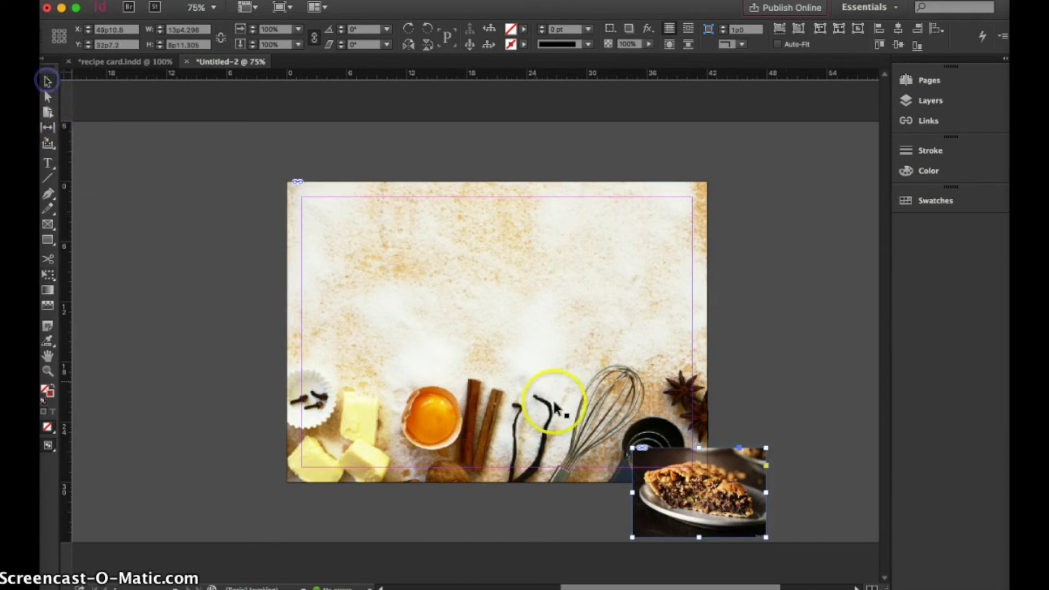
drag(700, 538, 699, 531)
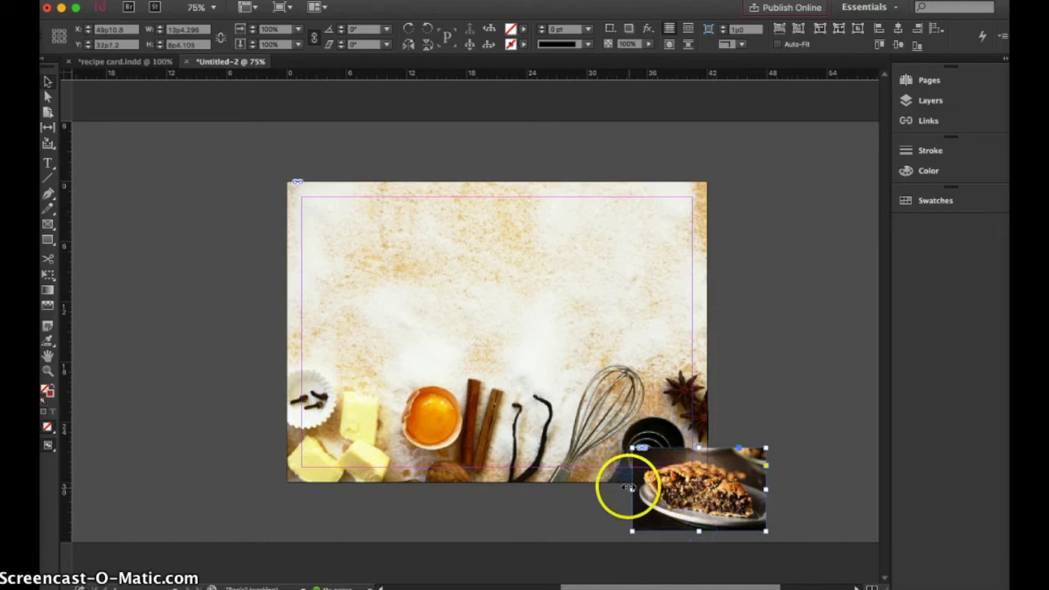
drag(631, 487, 637, 487)
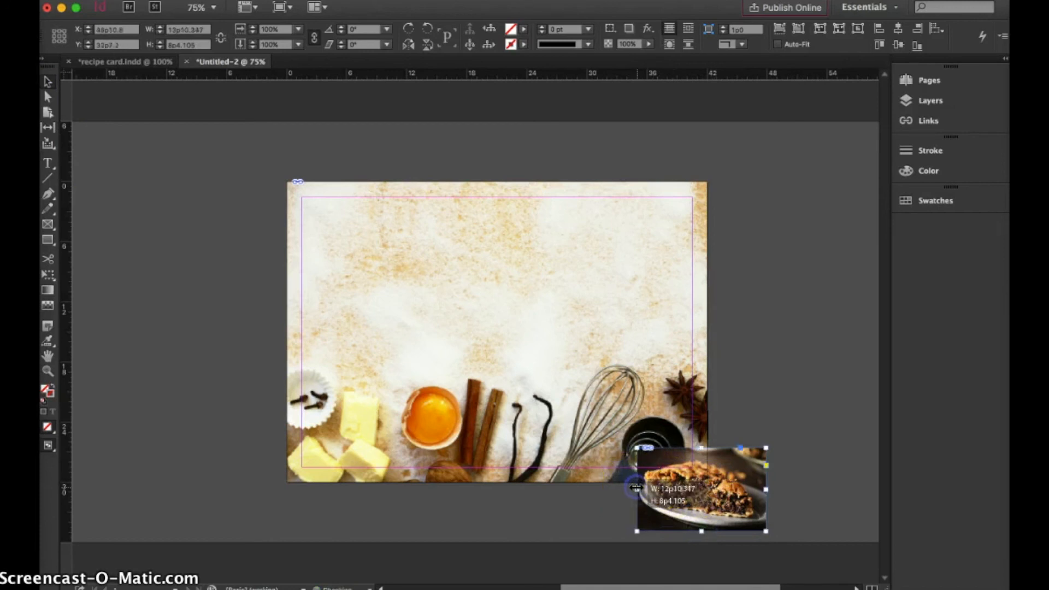
drag(764, 490, 447, 448)
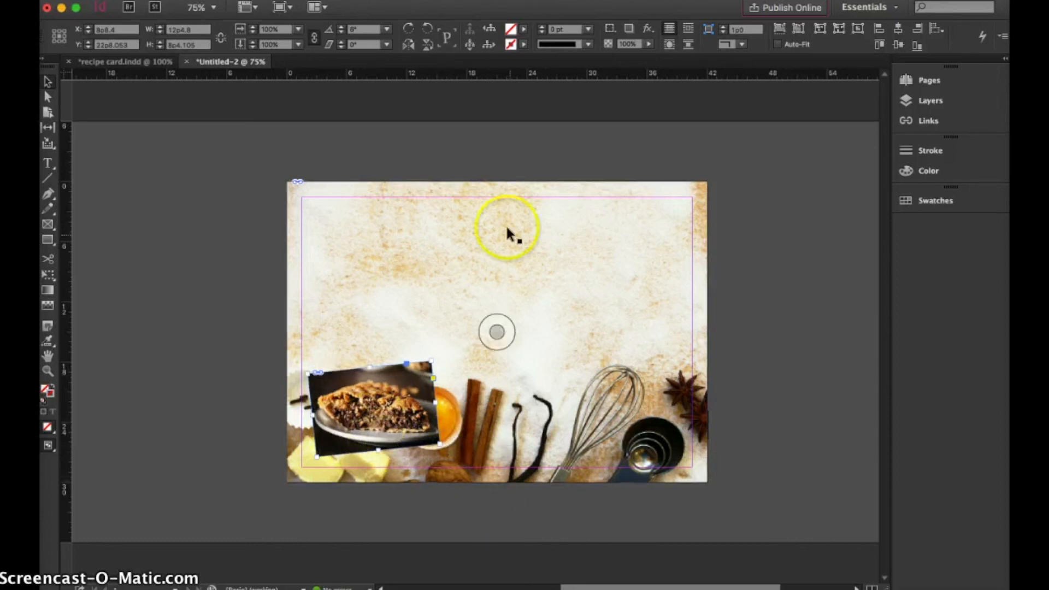
Add a drop shadow to the pie photo and set its blending mode to Darken
click(649, 28)
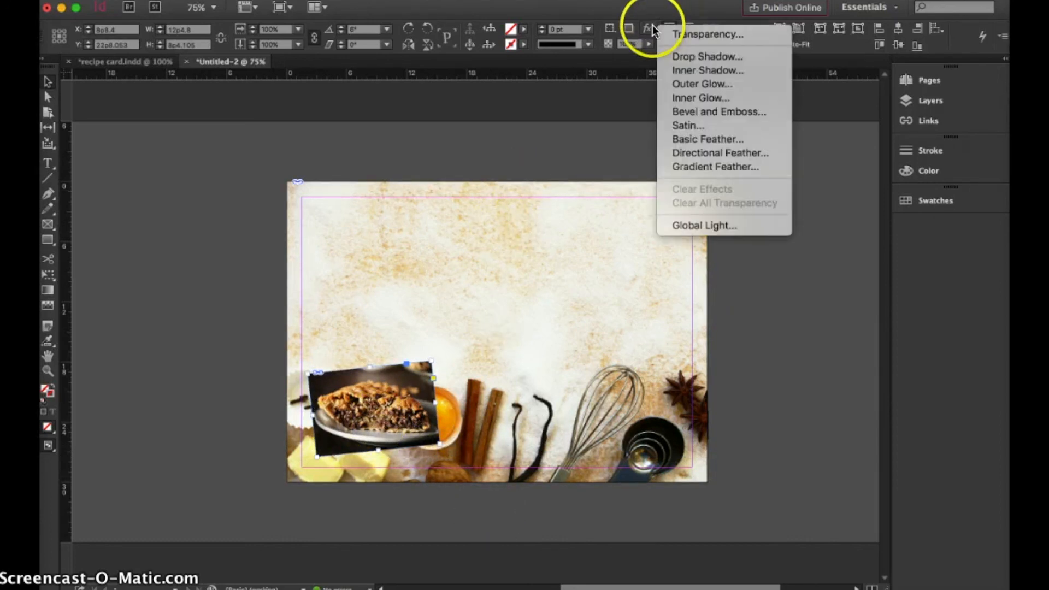
click(677, 56)
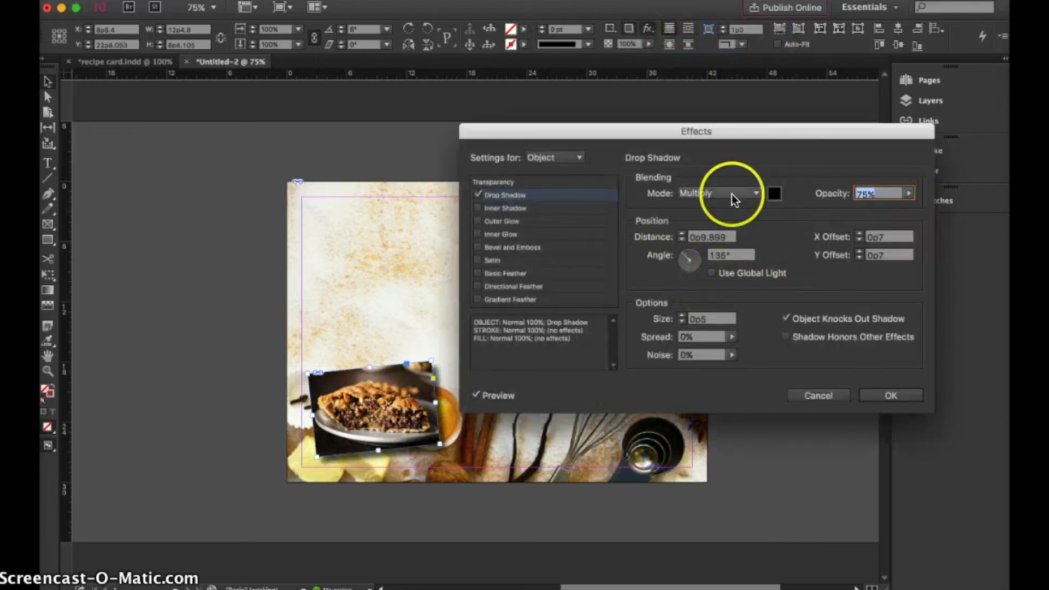
click(756, 193)
click(748, 203)
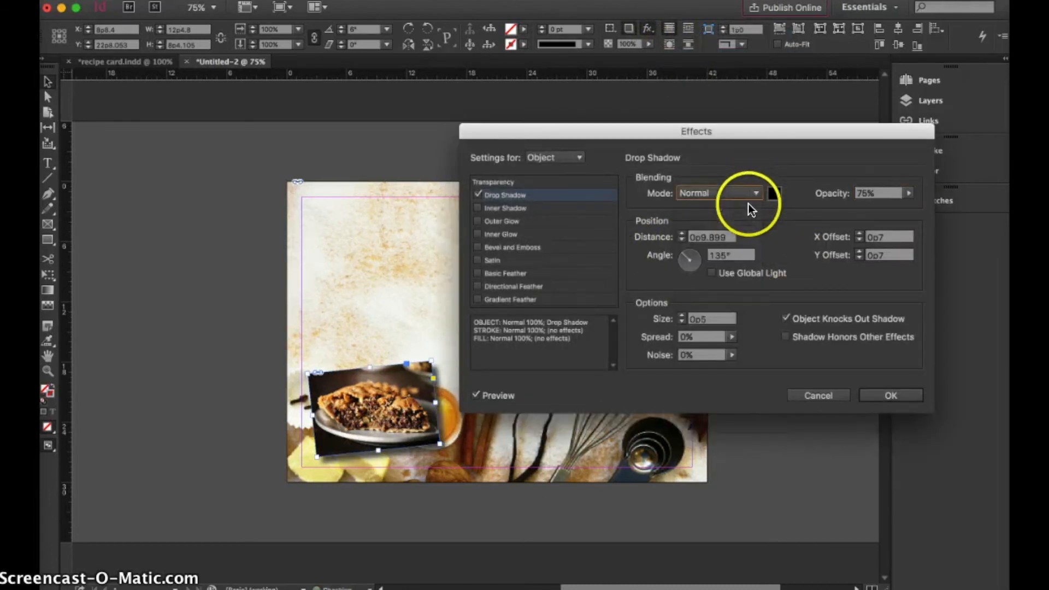
click(756, 193)
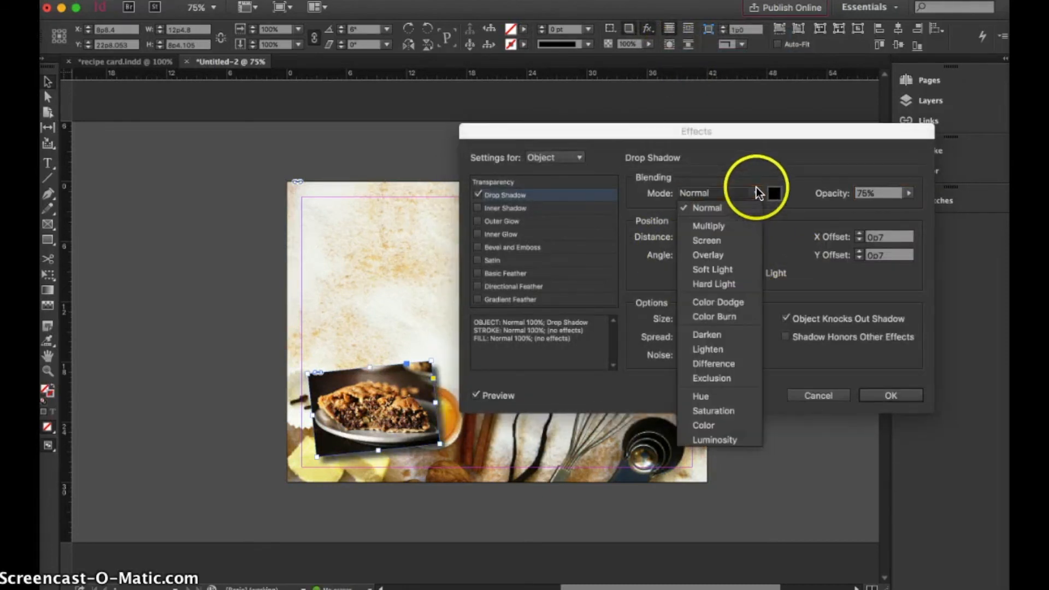
click(729, 297)
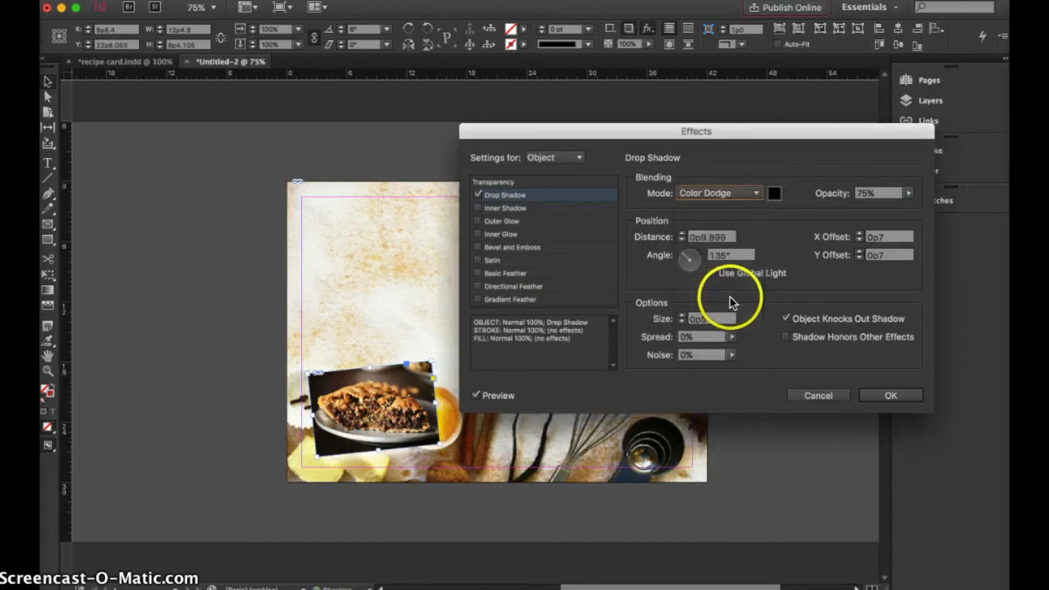
click(759, 192)
click(732, 335)
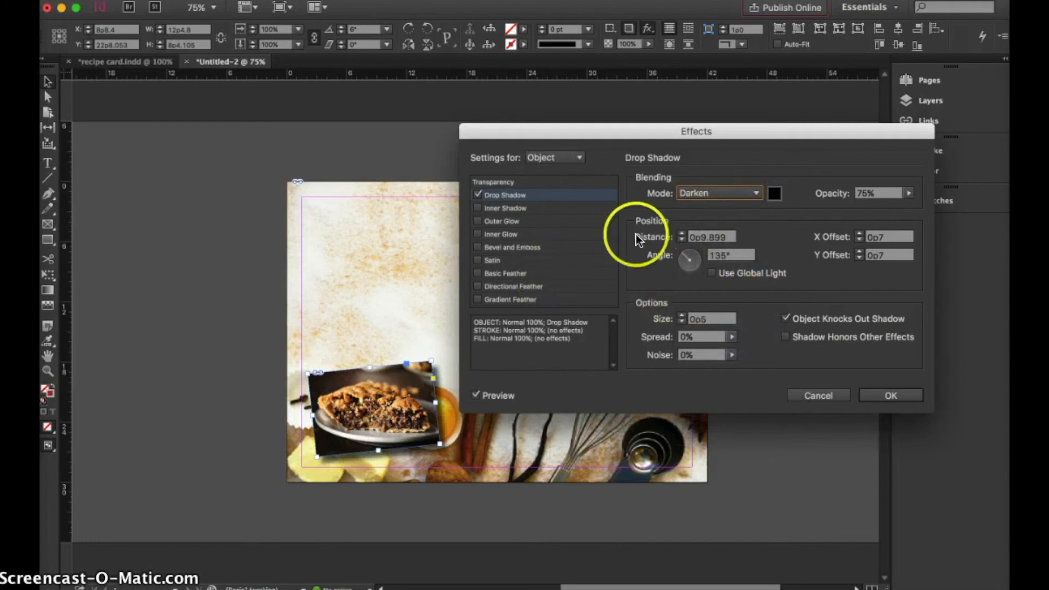
Add Basic Feather and Inner Shadow effects to the pie photo, apply the effects and deselect the photo
click(477, 273)
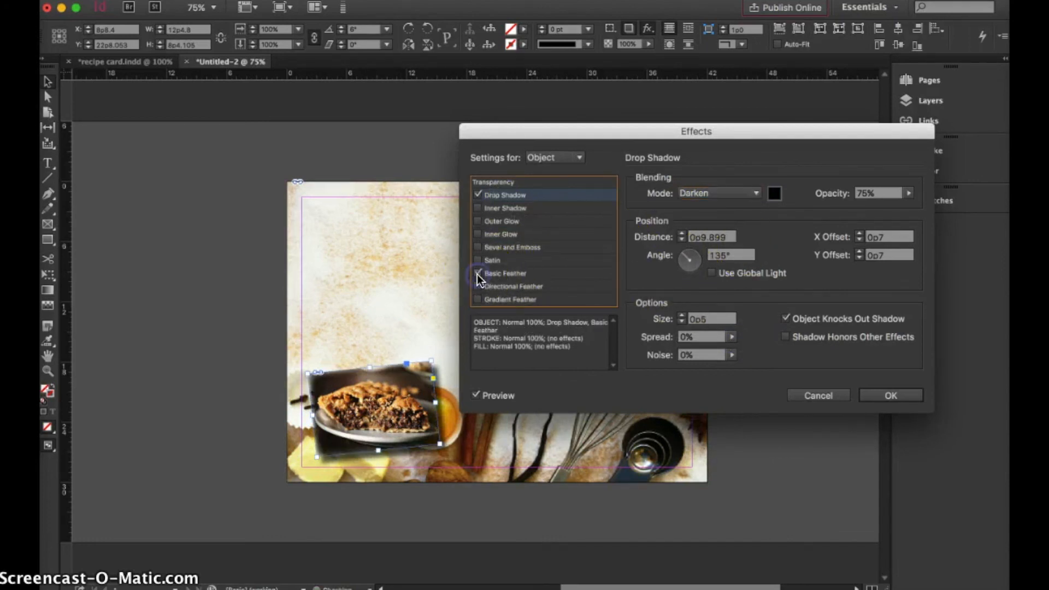
click(478, 208)
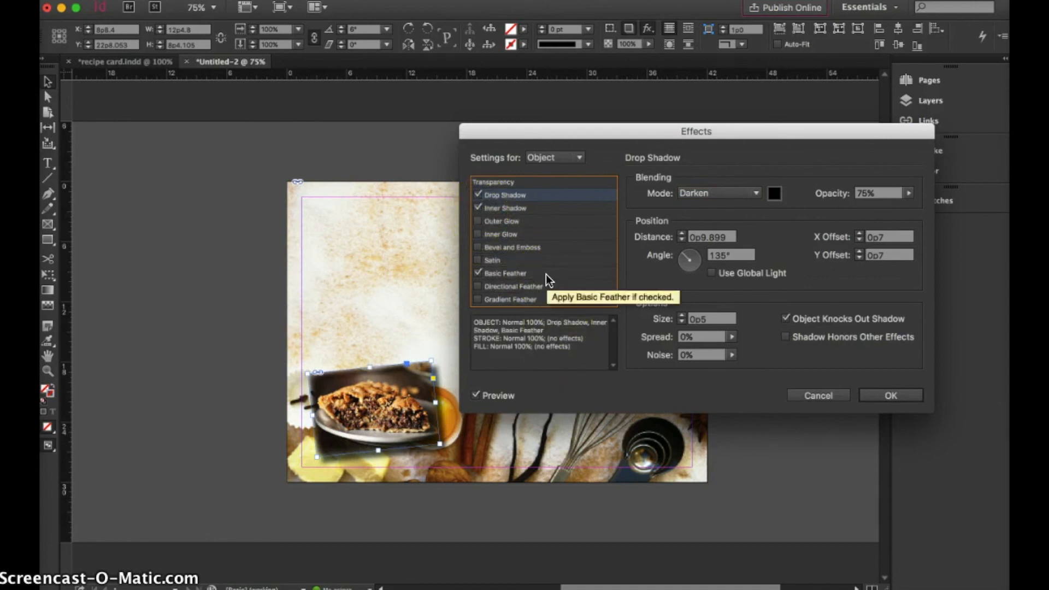
click(905, 394)
click(746, 373)
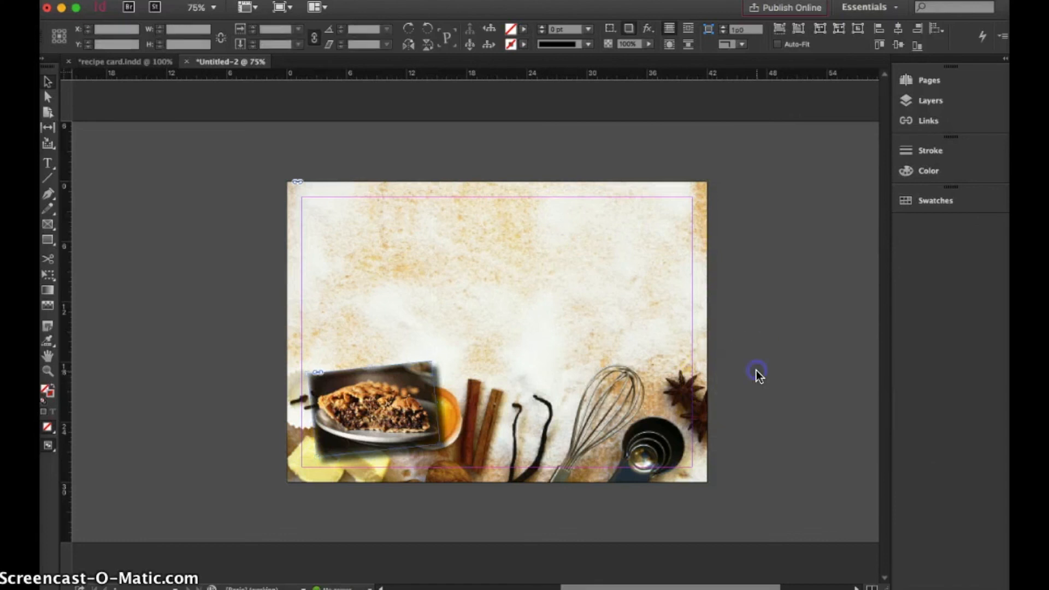
click(555, 222)
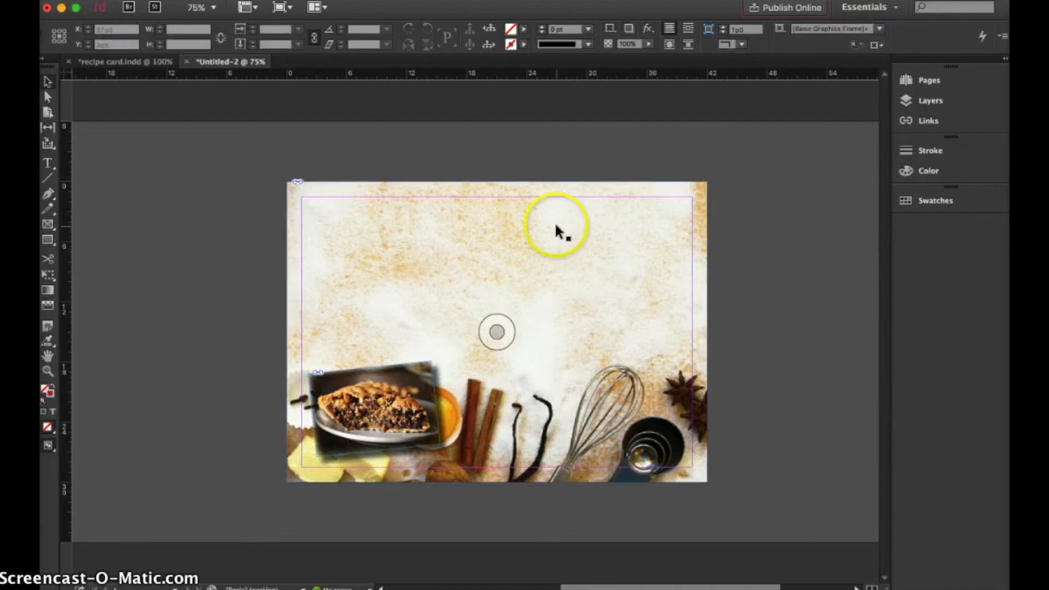
Draw a text frame about 39p0 by 4p7 between the margins at the page's top and enter "Toll House Cookie Pie"
click(48, 163)
drag(301, 197, 691, 242)
text(Toll House Cookie Pie)
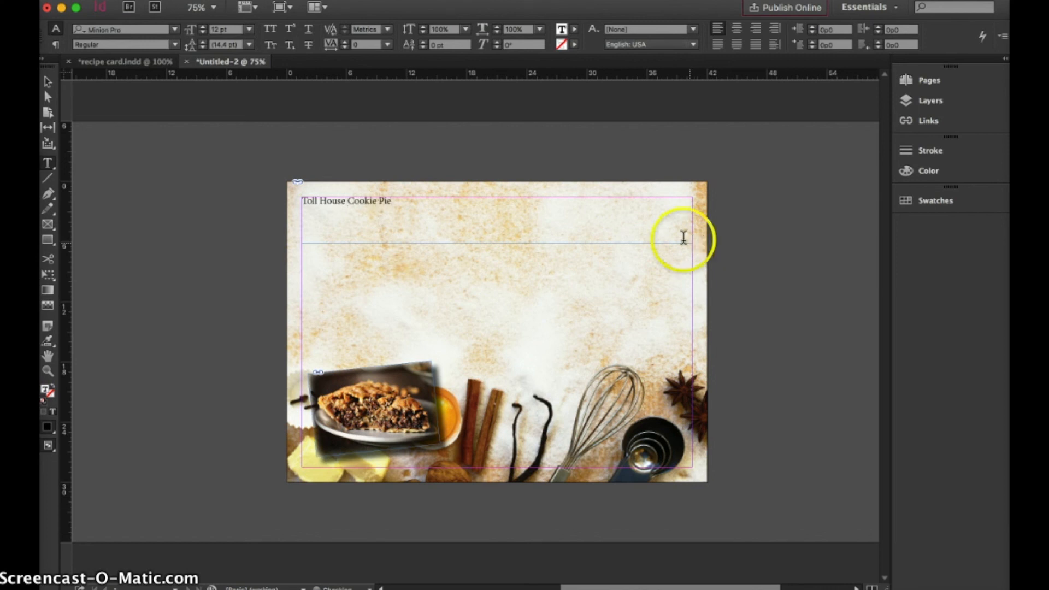
Shrink the title text frame's height to fit its single line of text
click(46, 83)
click(502, 239)
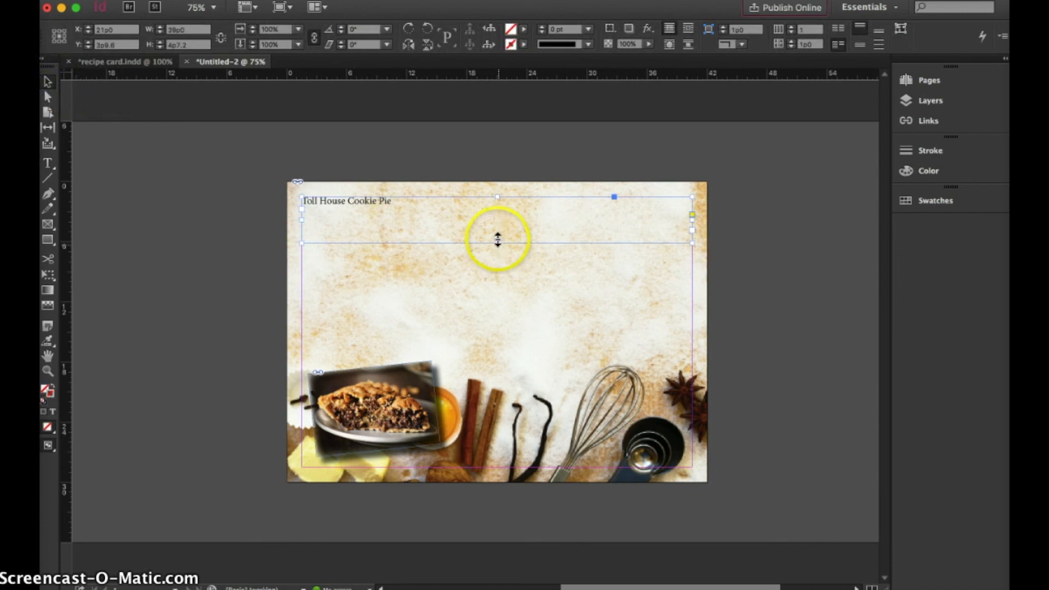
double_click(498, 244)
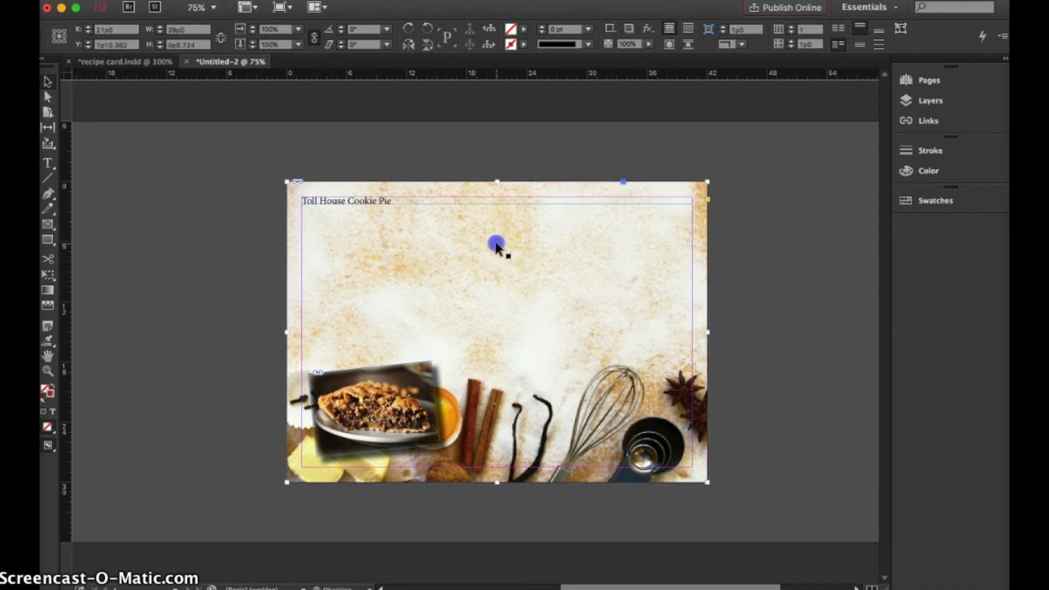
double_click(394, 198)
double_click(382, 200)
triple_click(382, 200)
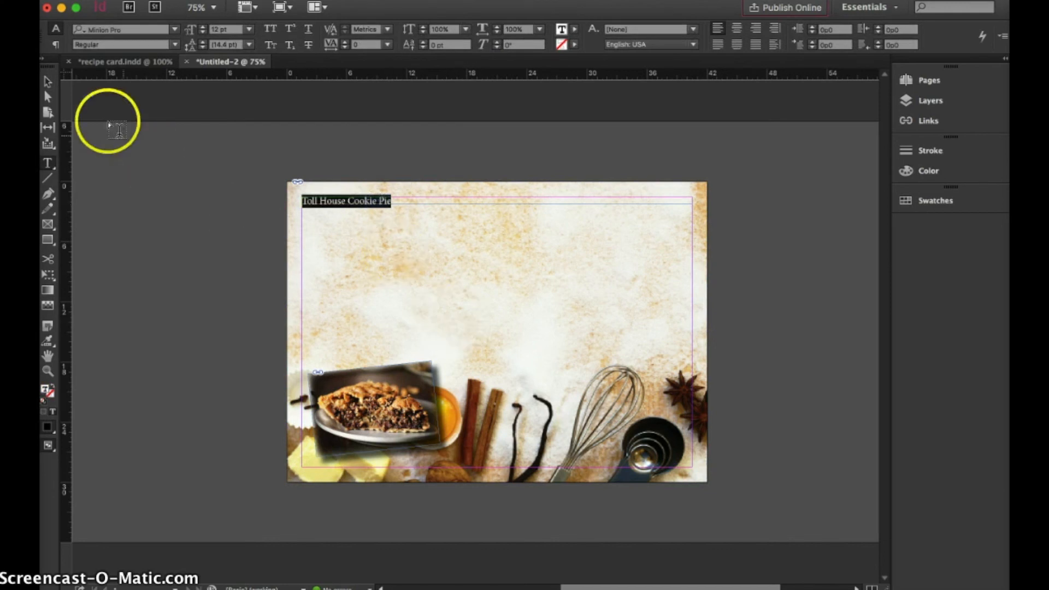
click(48, 81)
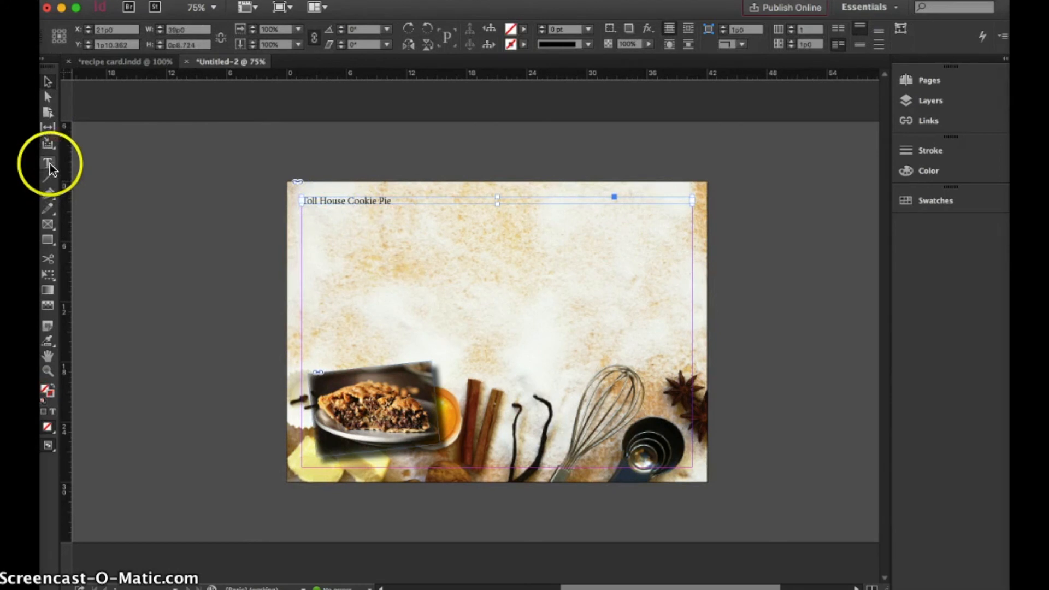
click(189, 274)
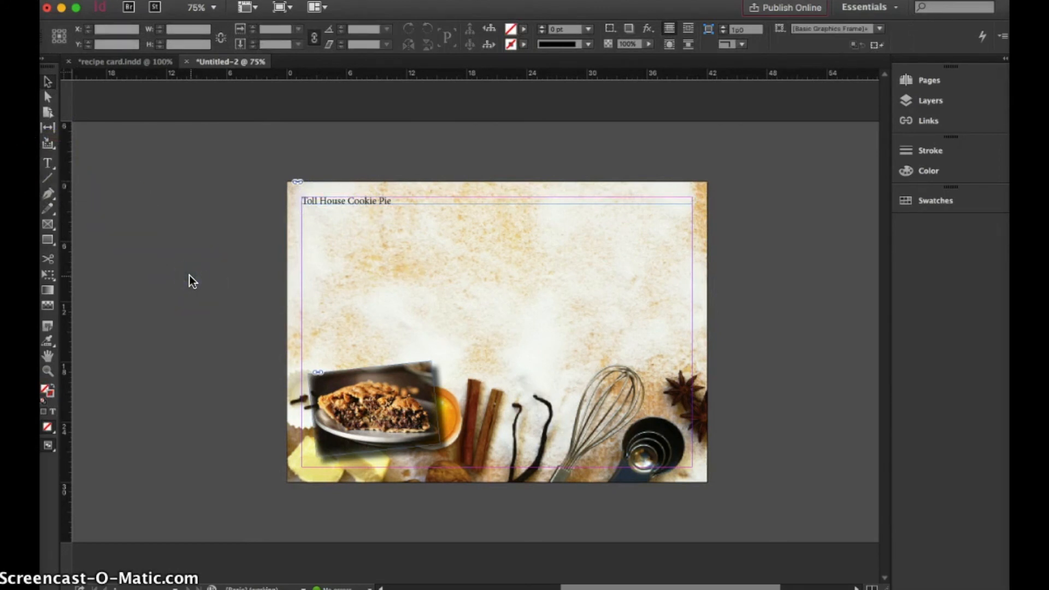
Switch to Microsoft Word to look over the TOLL HOUSE Cookie Pie recipe document, and return to the InDesign layout
click(96, 0)
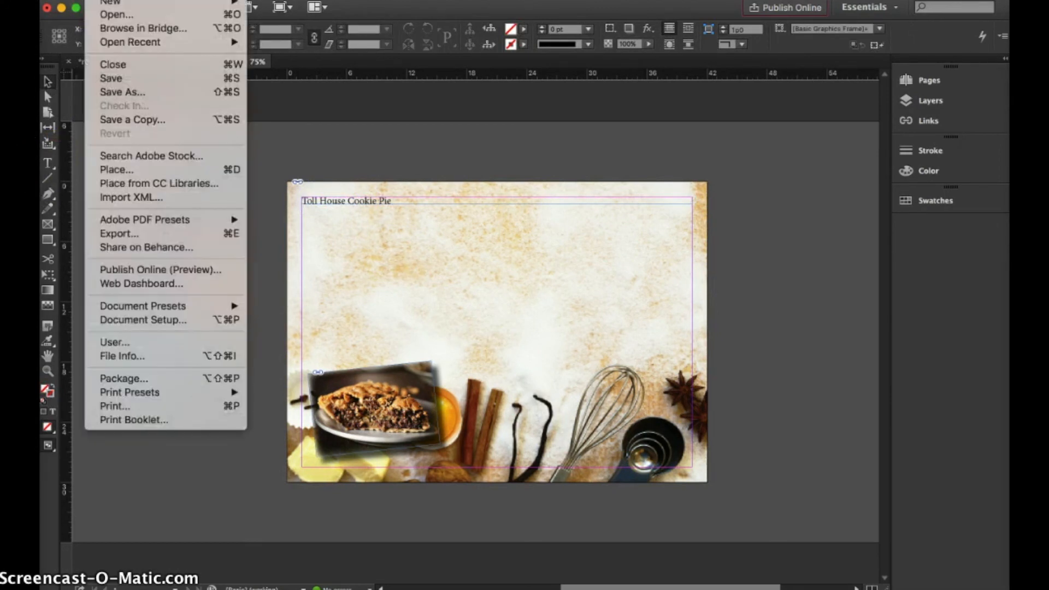
click(391, 468)
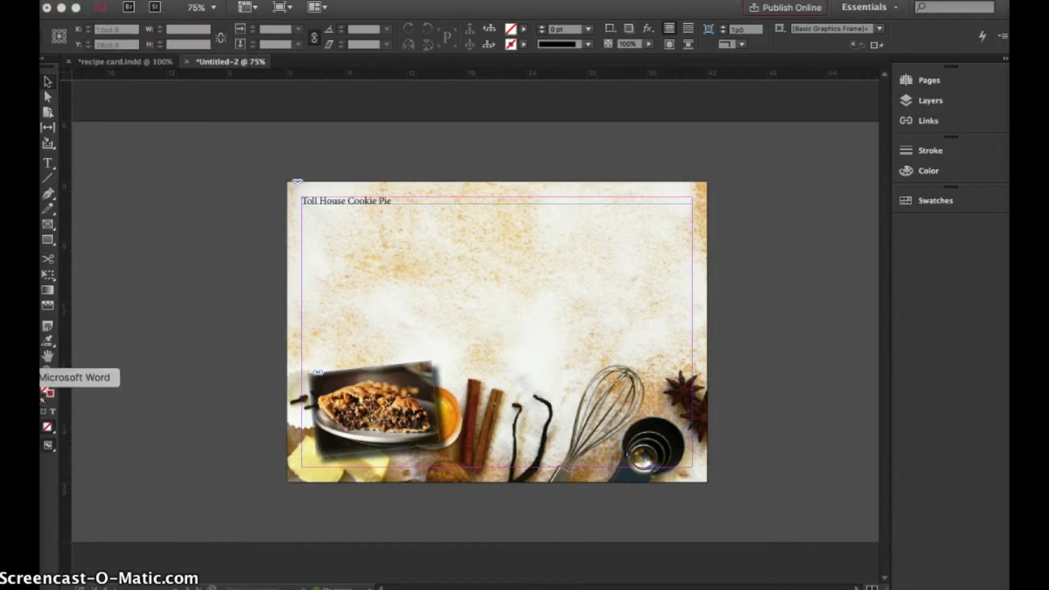
click(23, 377)
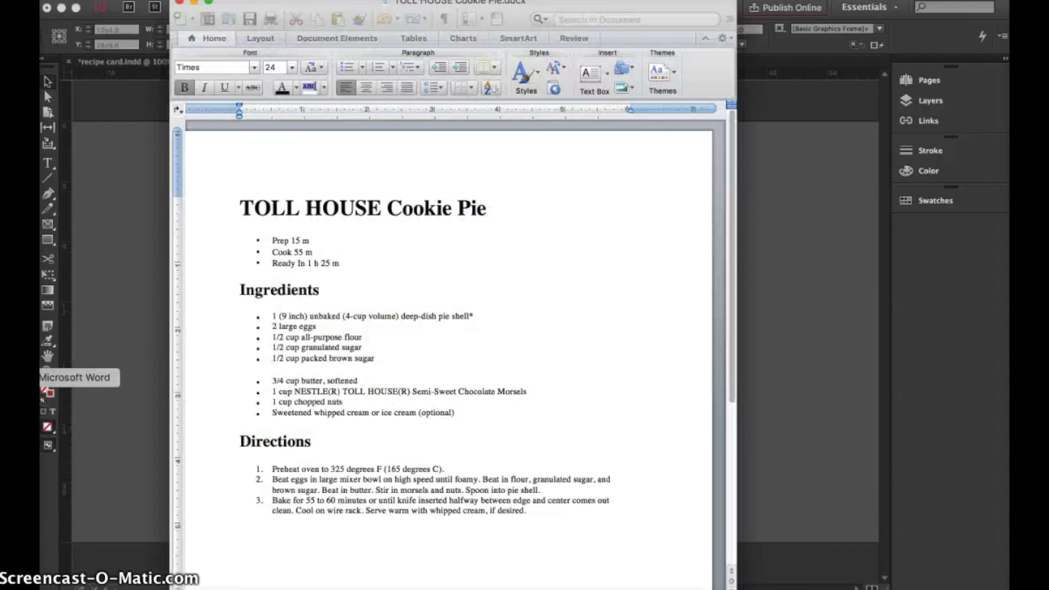
click(113, 367)
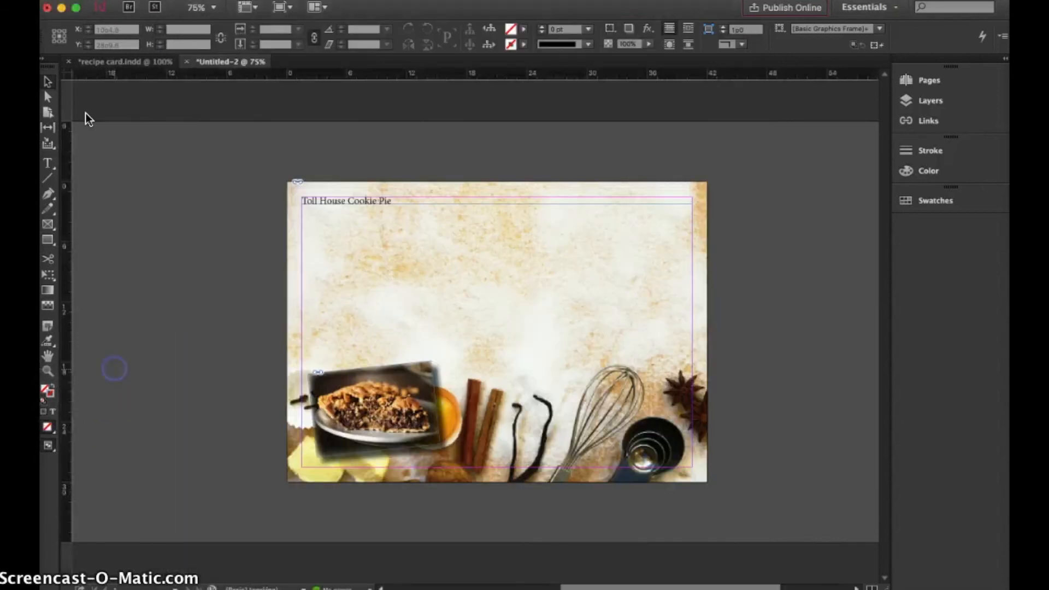
Place the TOLL HOUSE Cookie Pie Word document, with styles and formatting removed, between the margins below the title
click(96, 0)
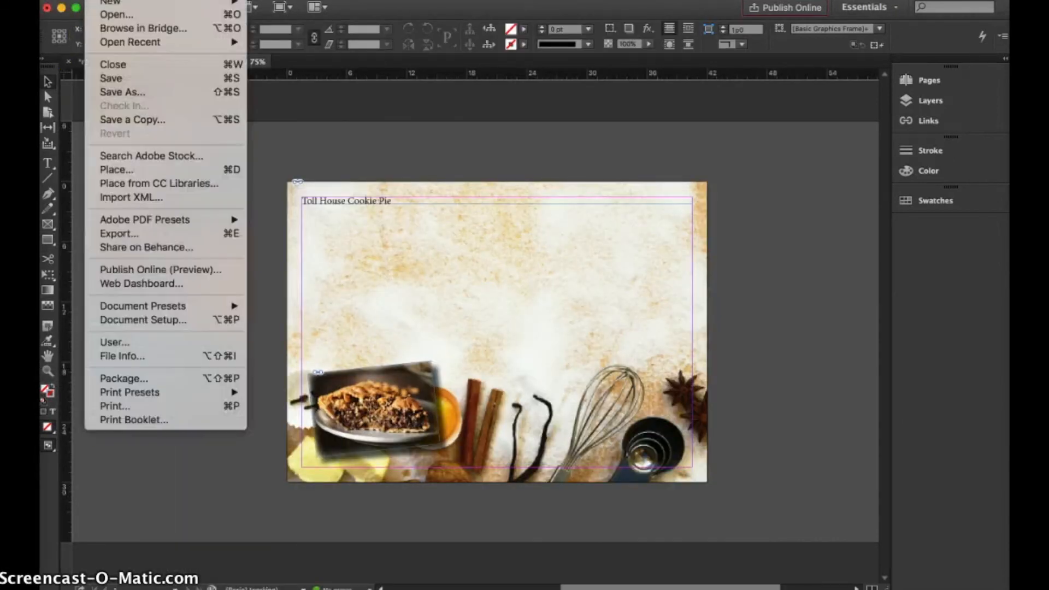
click(115, 169)
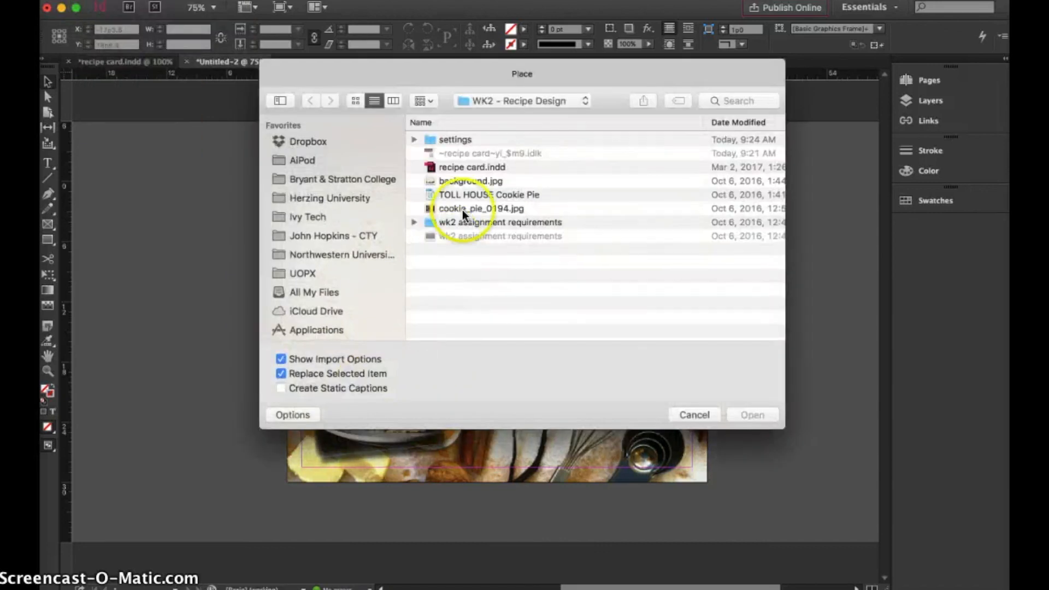
click(459, 195)
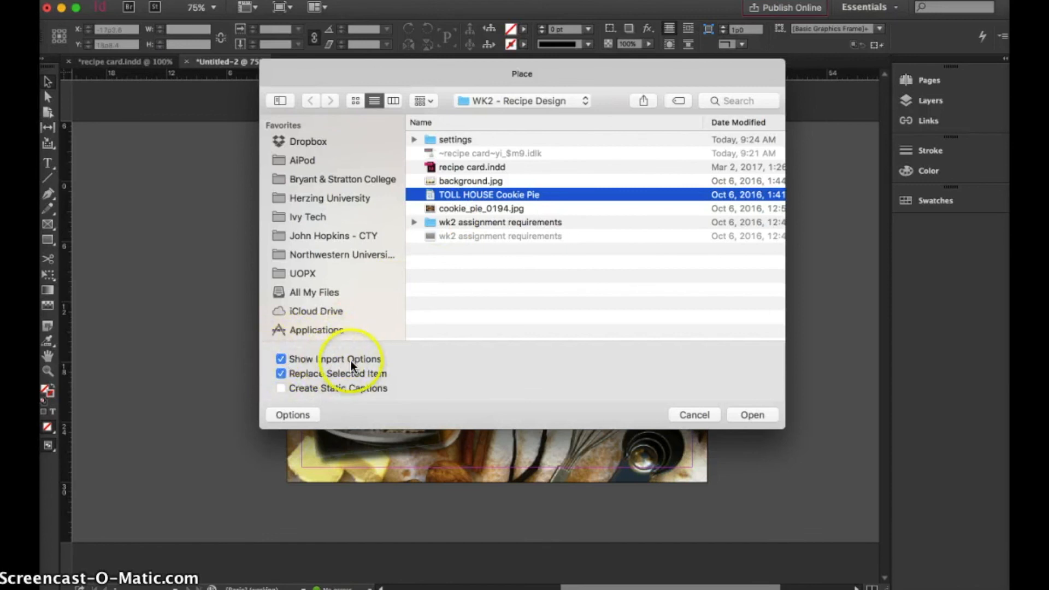
click(747, 411)
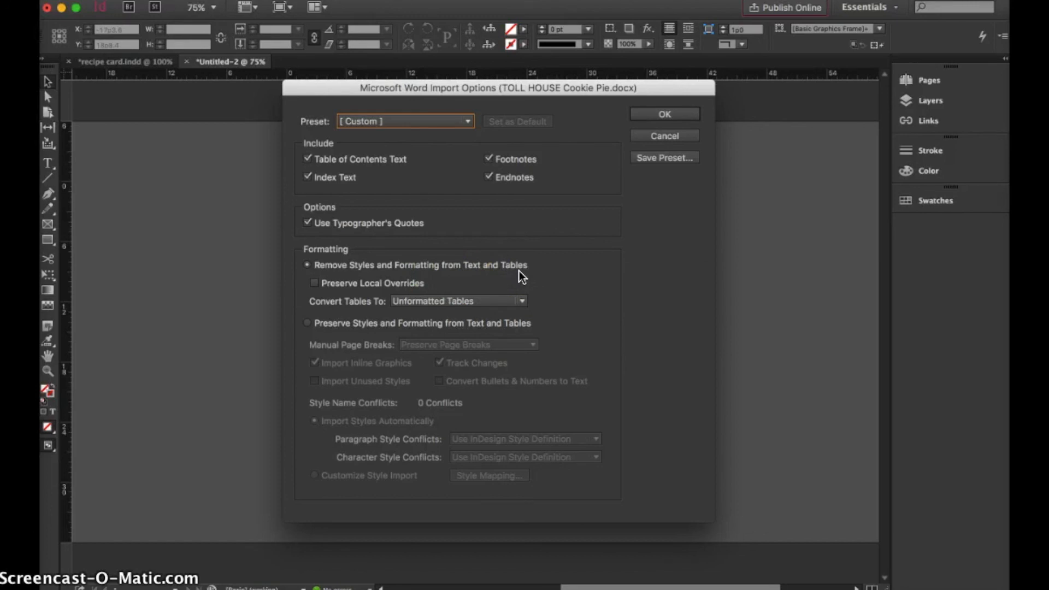
click(660, 116)
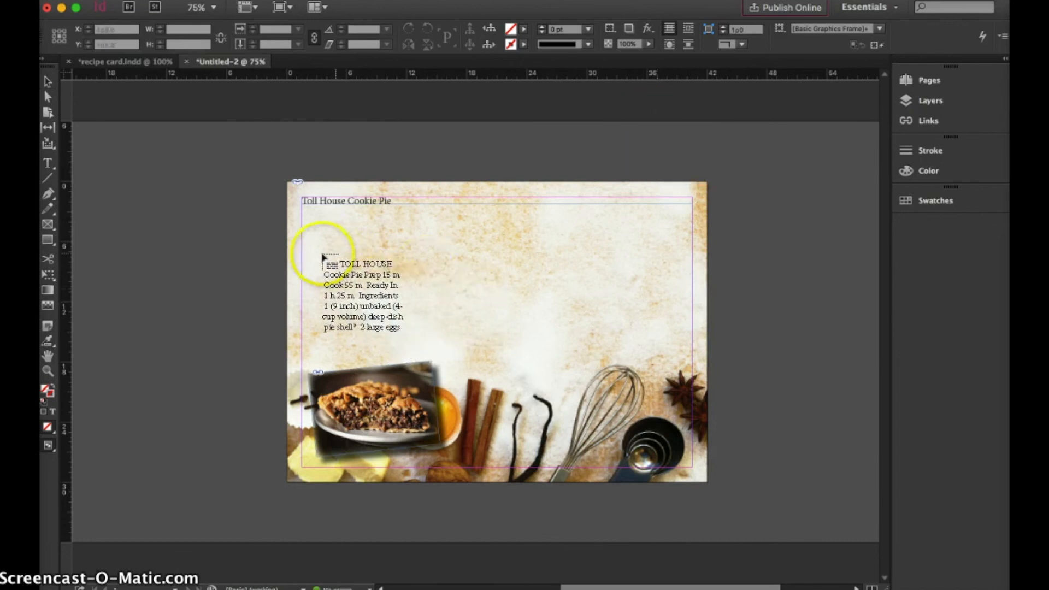
click(300, 233)
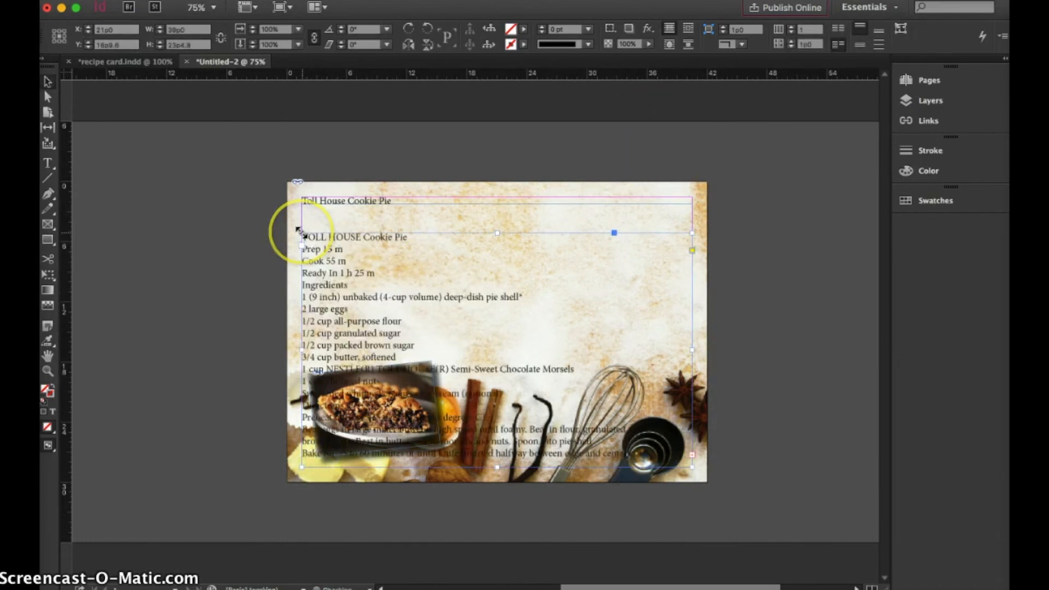
Move the recipe text frame up closer to the title and delete its duplicate "TOLL HOUSE Cookie Pie" heading text
drag(353, 312, 352, 295)
double_click(406, 213)
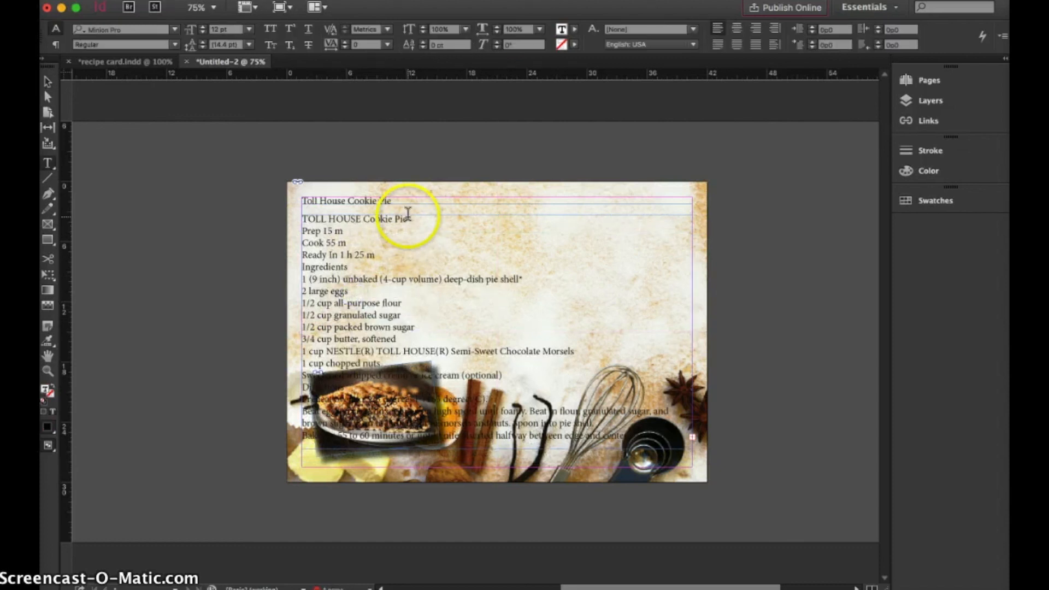
drag(402, 218, 288, 218)
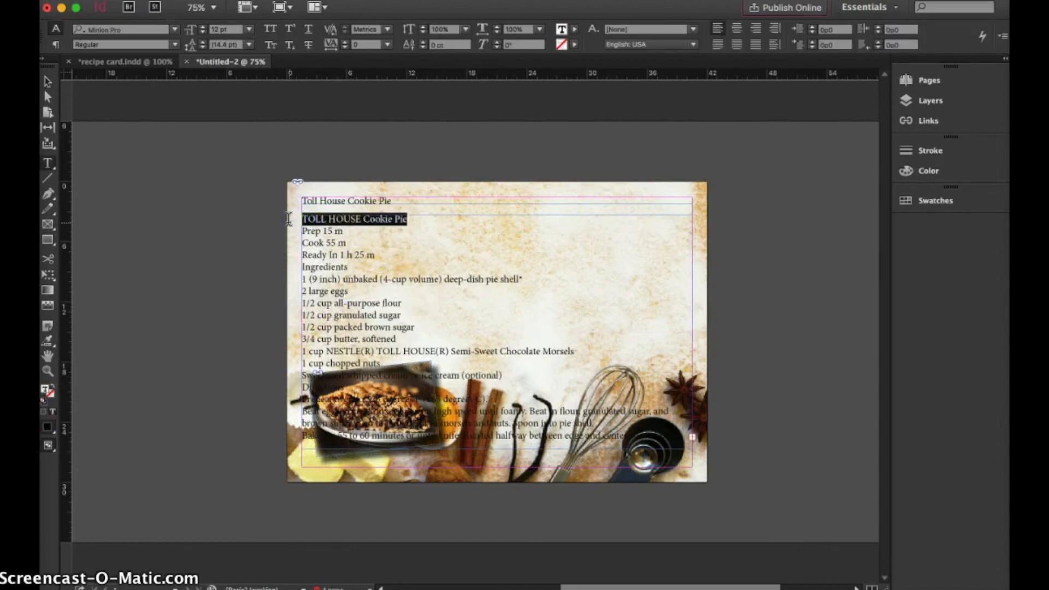
key(BackSpace)
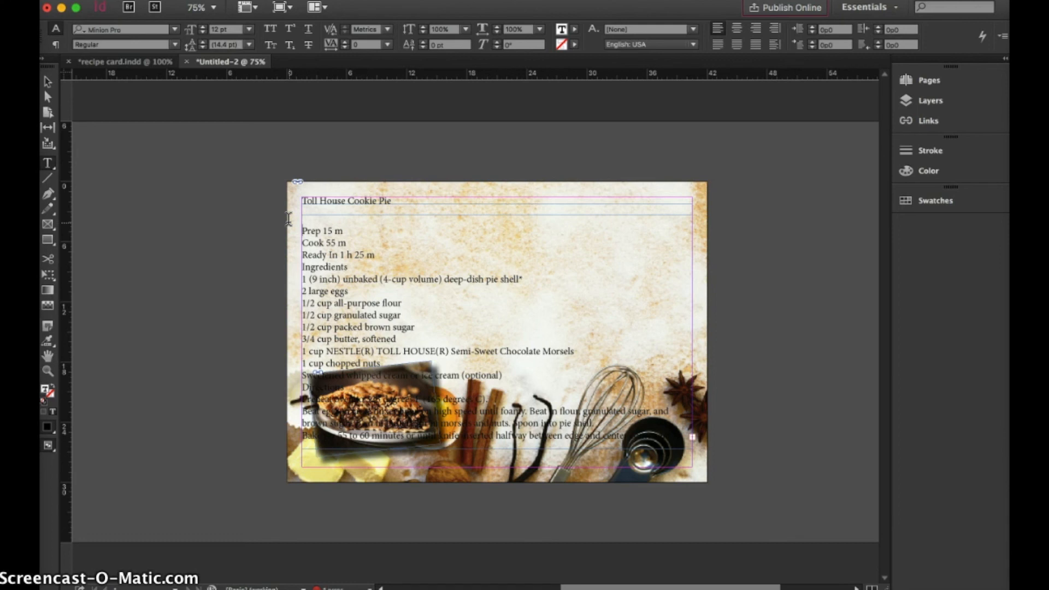
Remove the empty line above the recipe text and shorten its frame to end just above the pie photo
key(BackSpace)
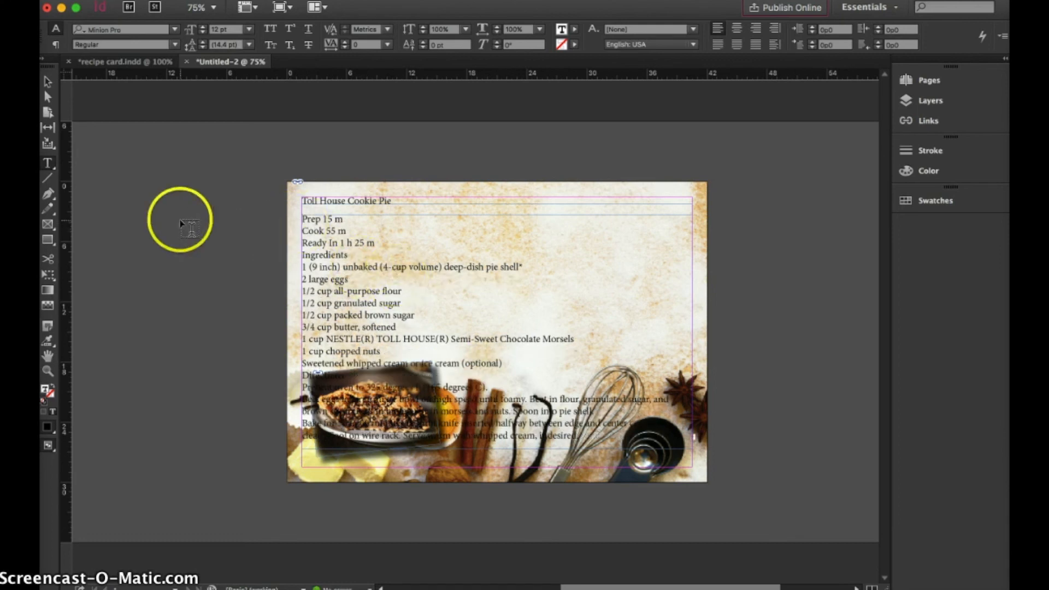
click(48, 81)
drag(497, 449, 501, 361)
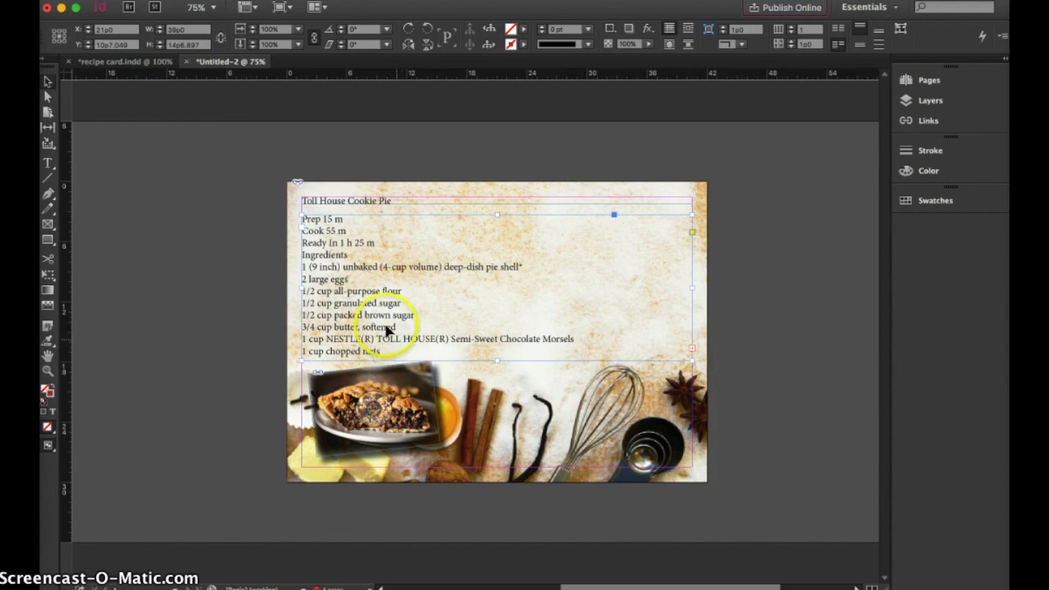
Set the recipe text frame to a fixed number of 2 columns in its text frame options
right_click(362, 304)
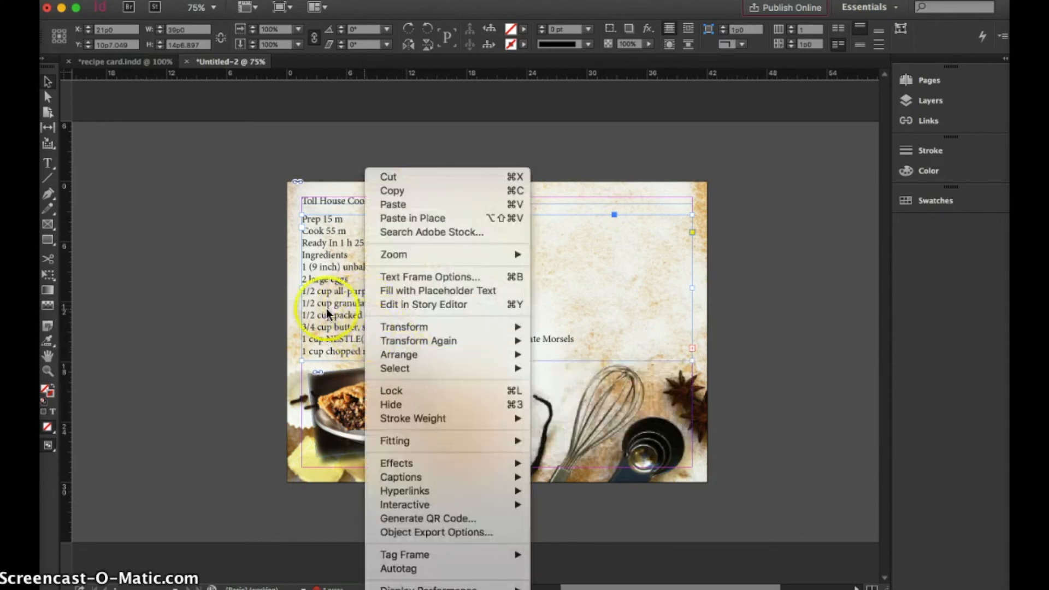
click(399, 276)
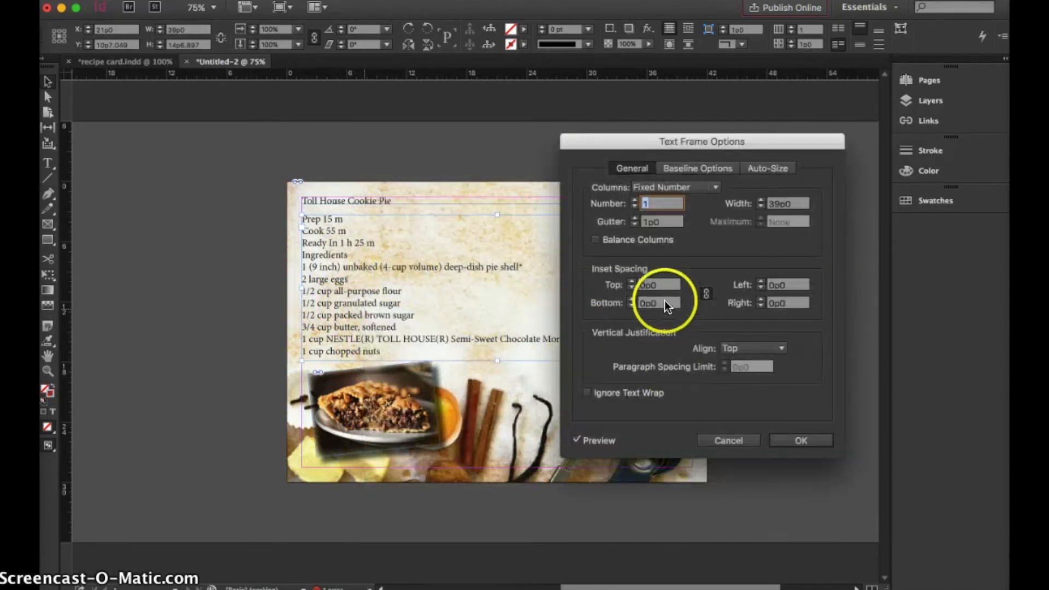
click(633, 200)
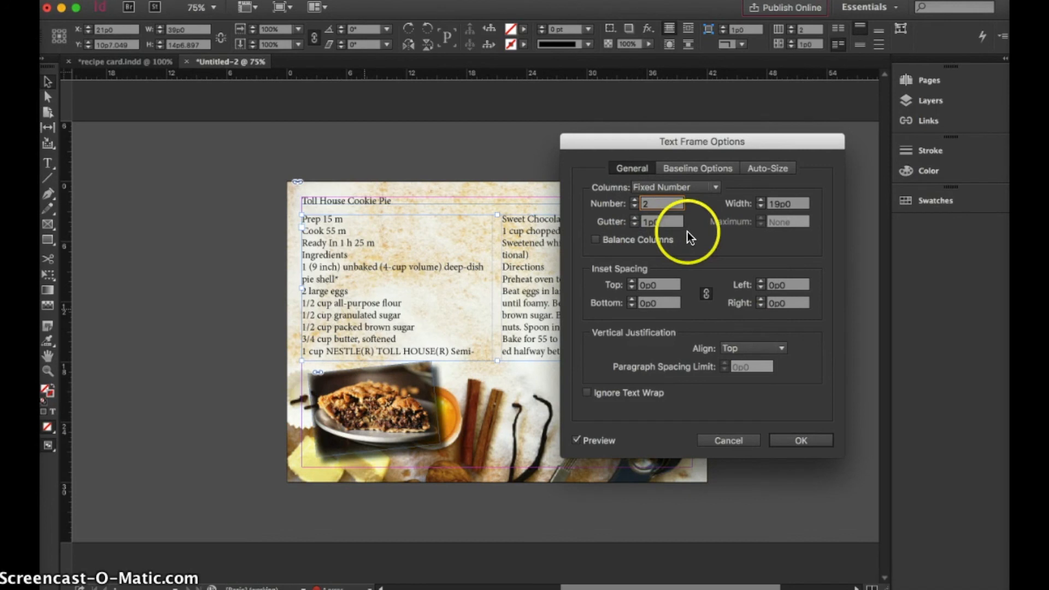
click(803, 437)
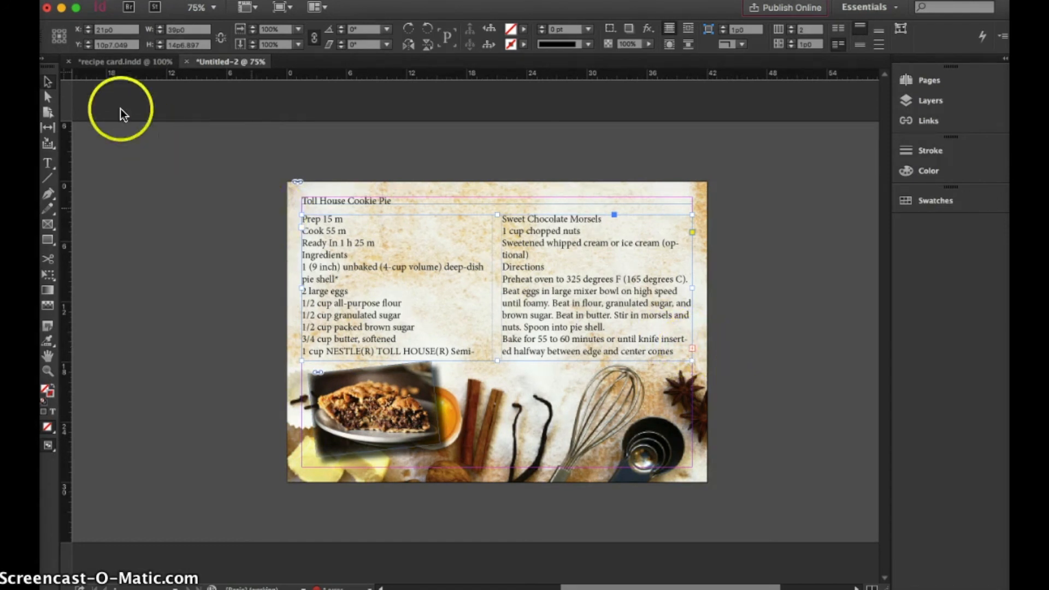
click(511, 420)
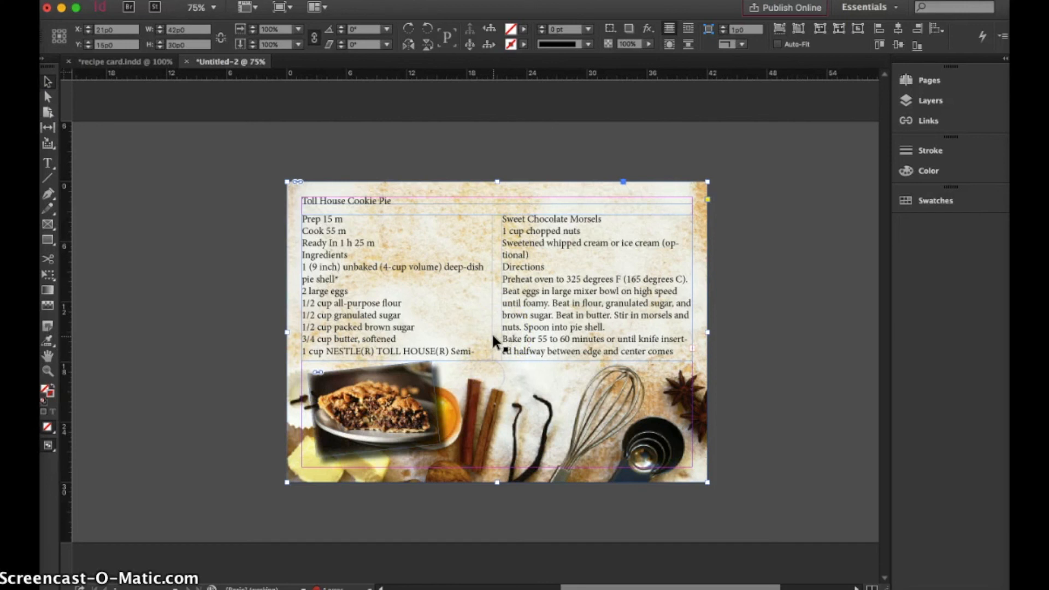
click(493, 342)
click(392, 189)
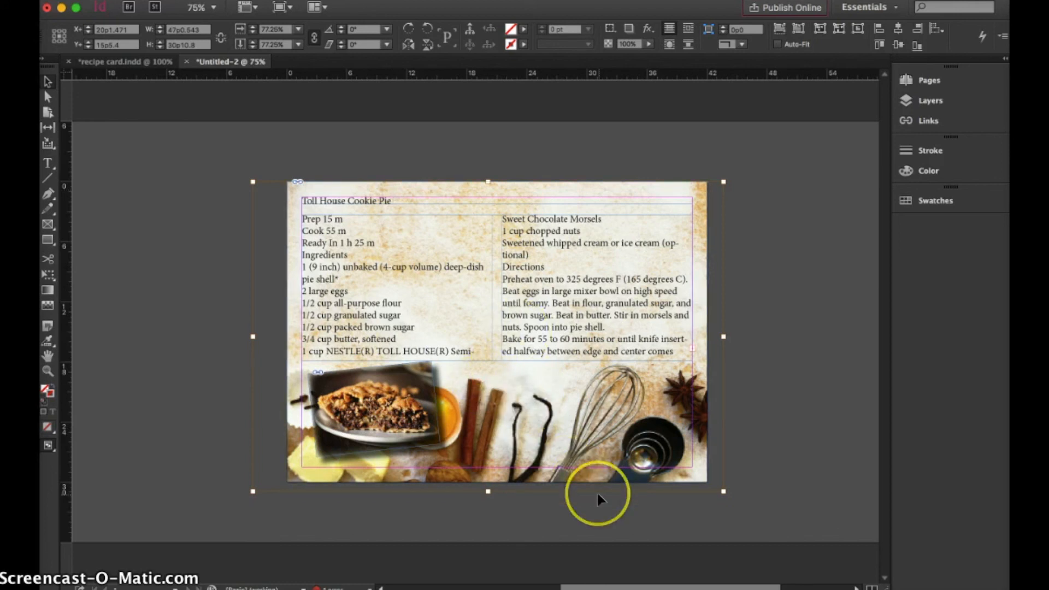
right_click(331, 286)
click(331, 285)
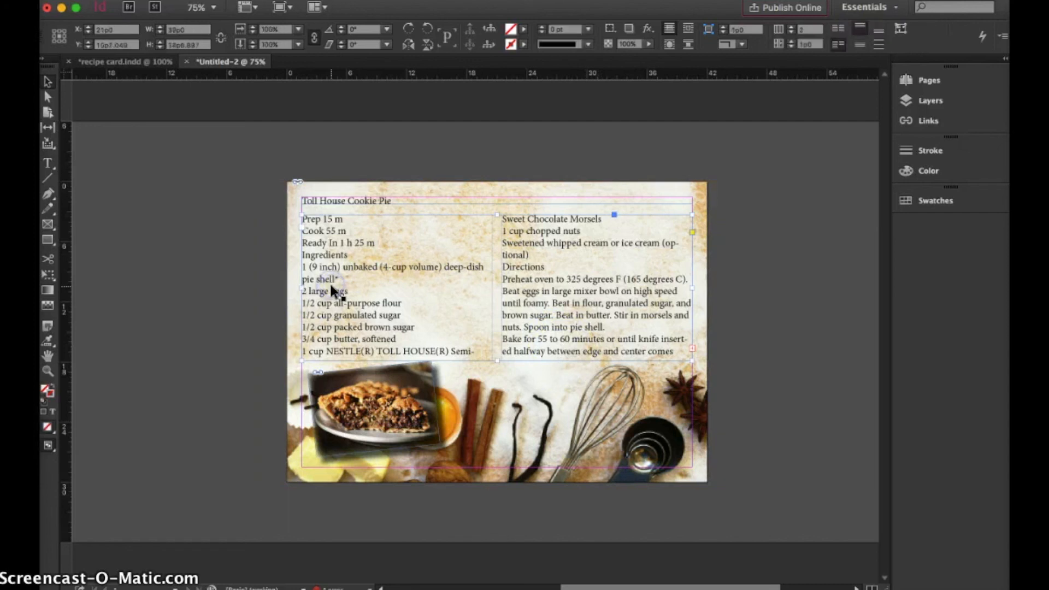
Try deleting the Prep, Cook and Ready In lines from the recipe text, and undo the deletion
double_click(376, 240)
drag(378, 240, 296, 213)
key(BackSpace)
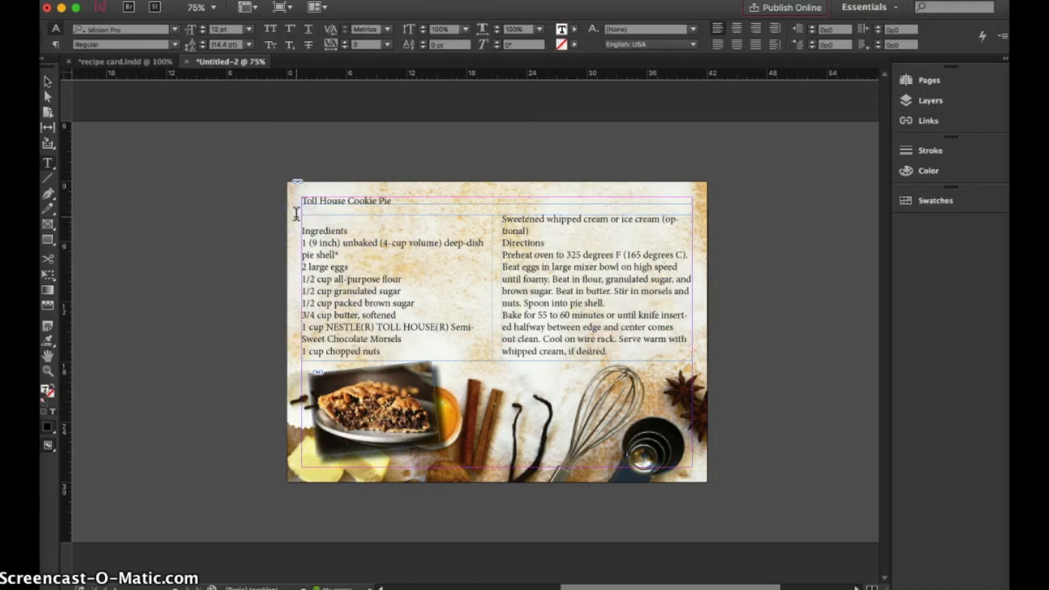
key(BackSpace)
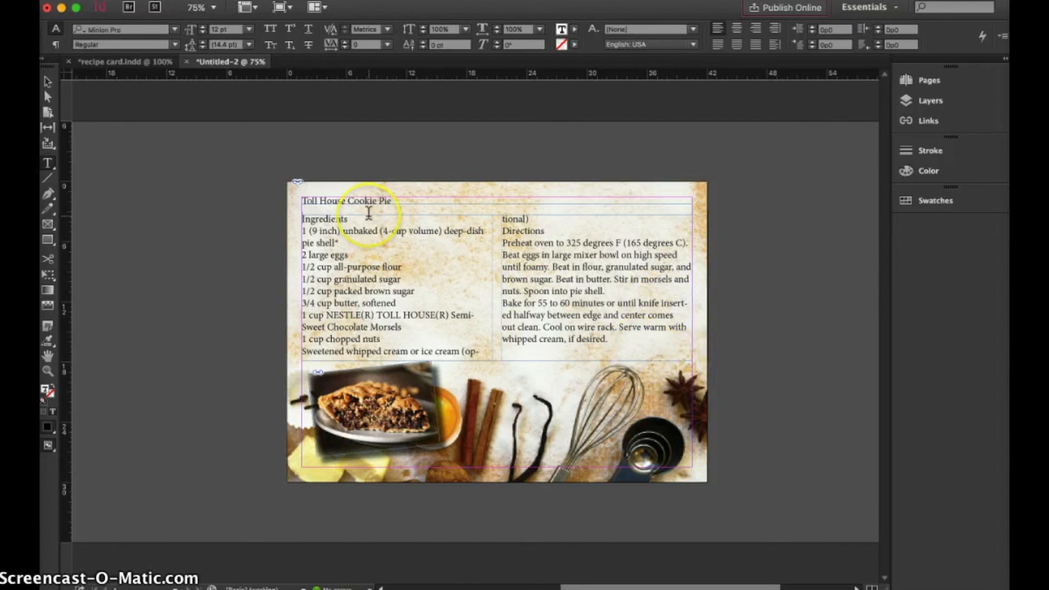
key(super+z)
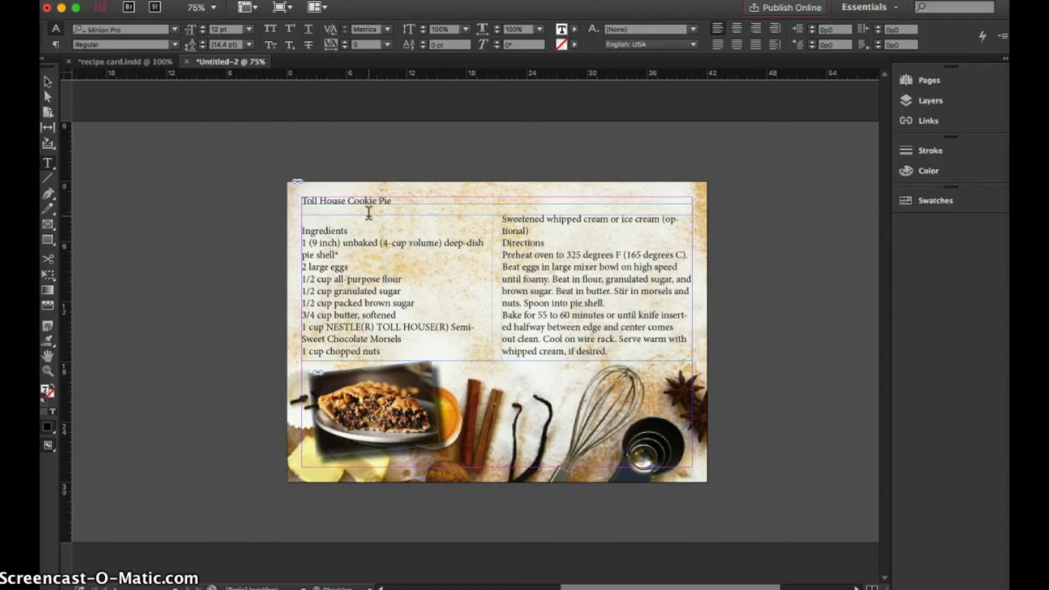
key(super+z)
Merge the Prep, Cook and Ready In entries into a single line, separated by "•" bullets
click(304, 230)
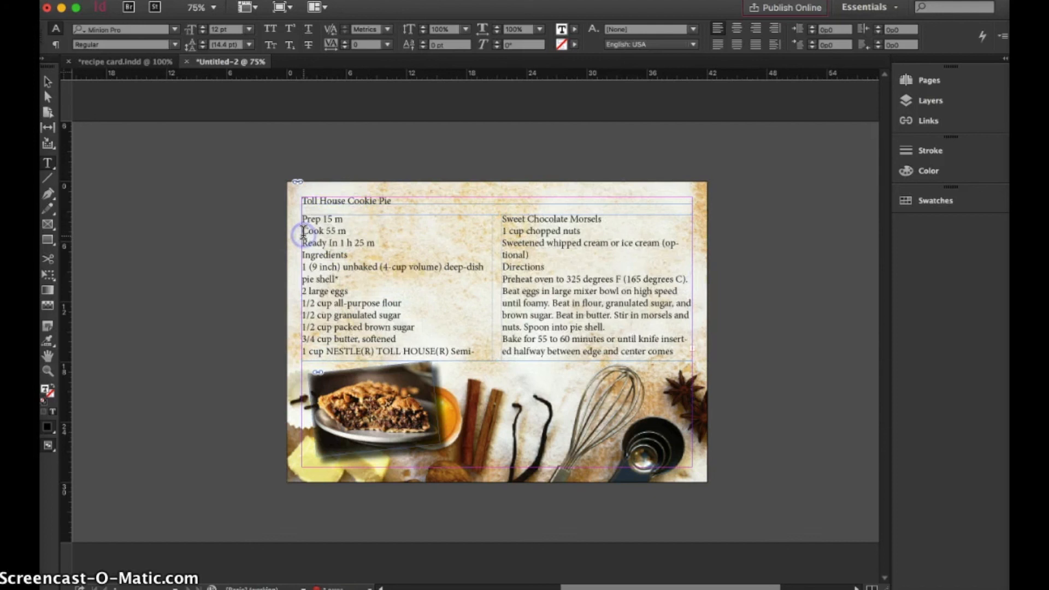
key(BackSpace)
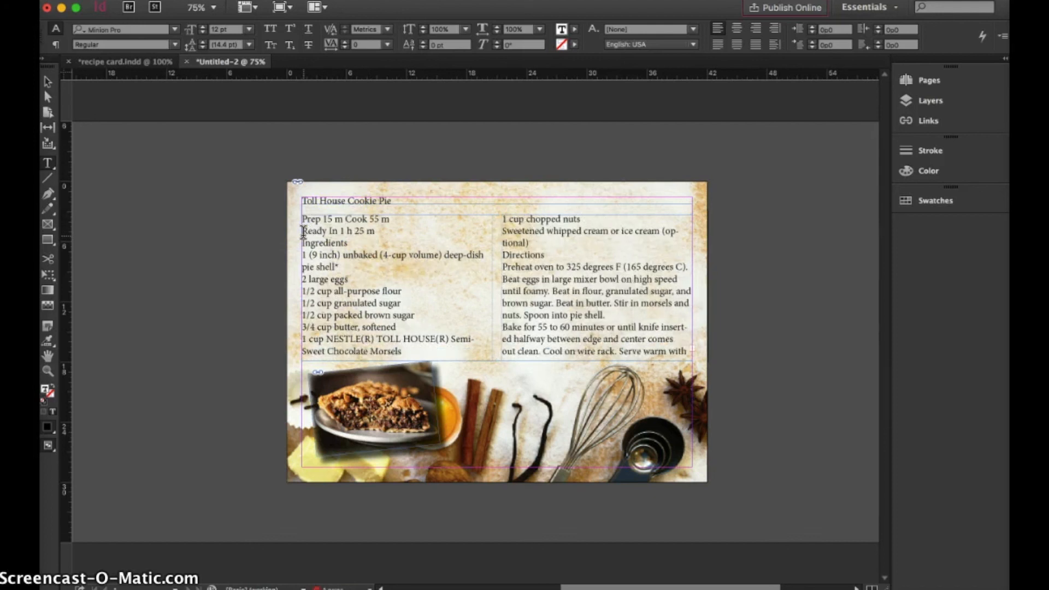
text(•)
click(304, 231)
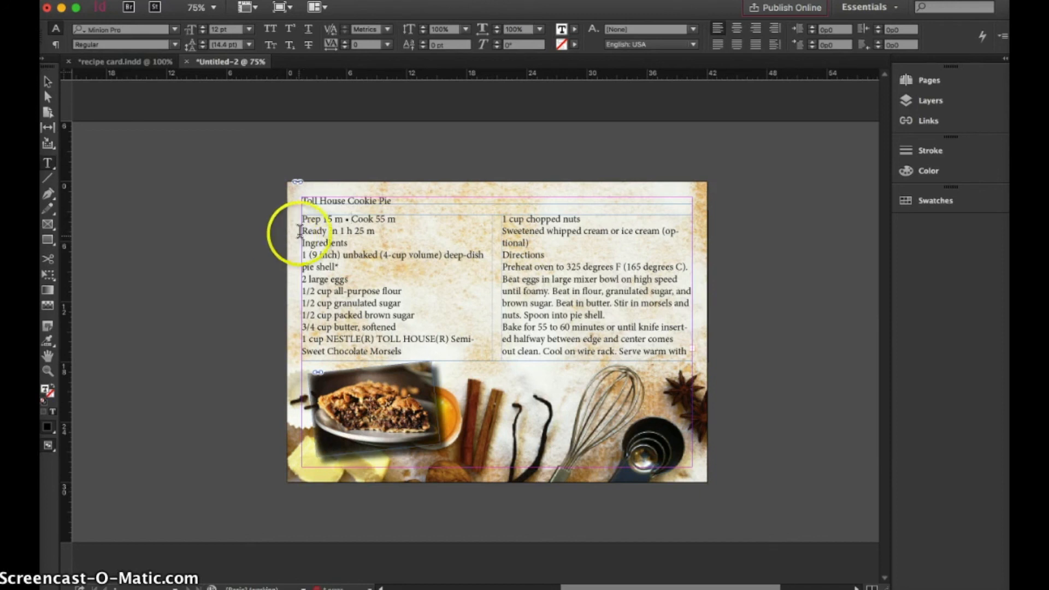
key(BackSpace)
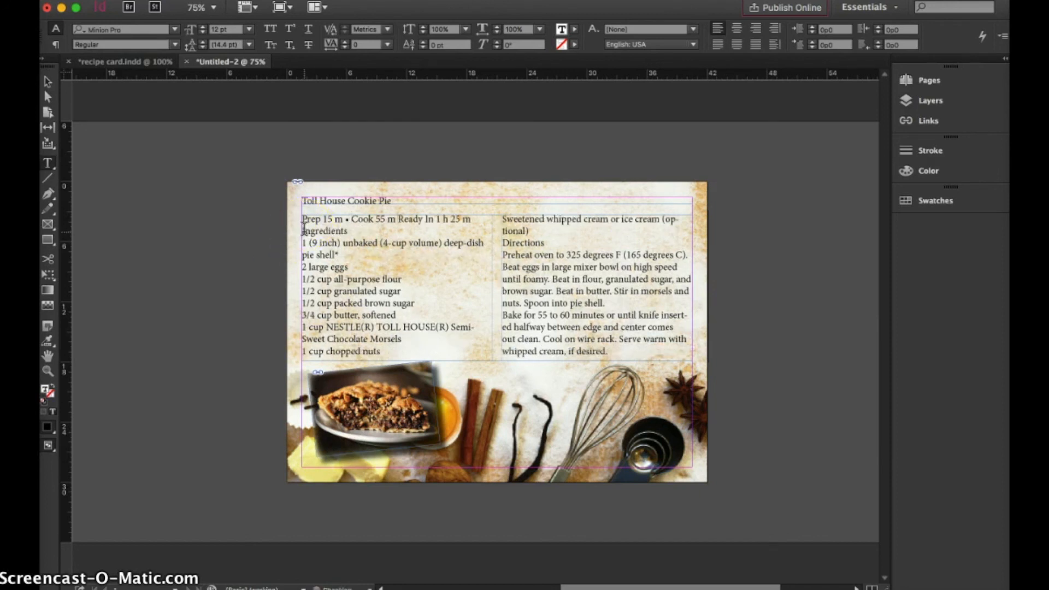
text(•)
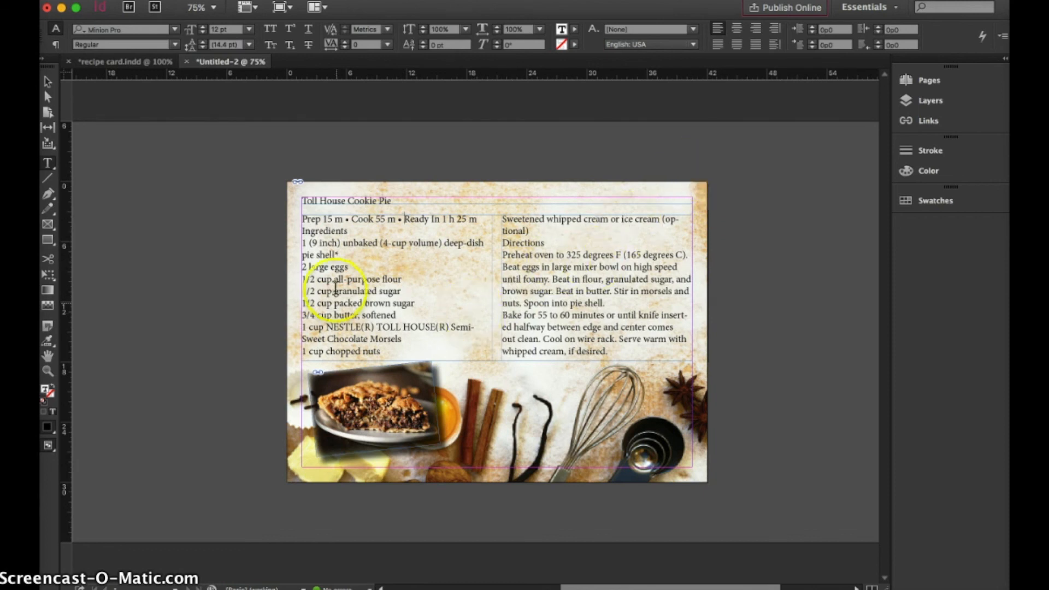
With no text selected, create a new character style and name it "Recipe Title"
click(737, 243)
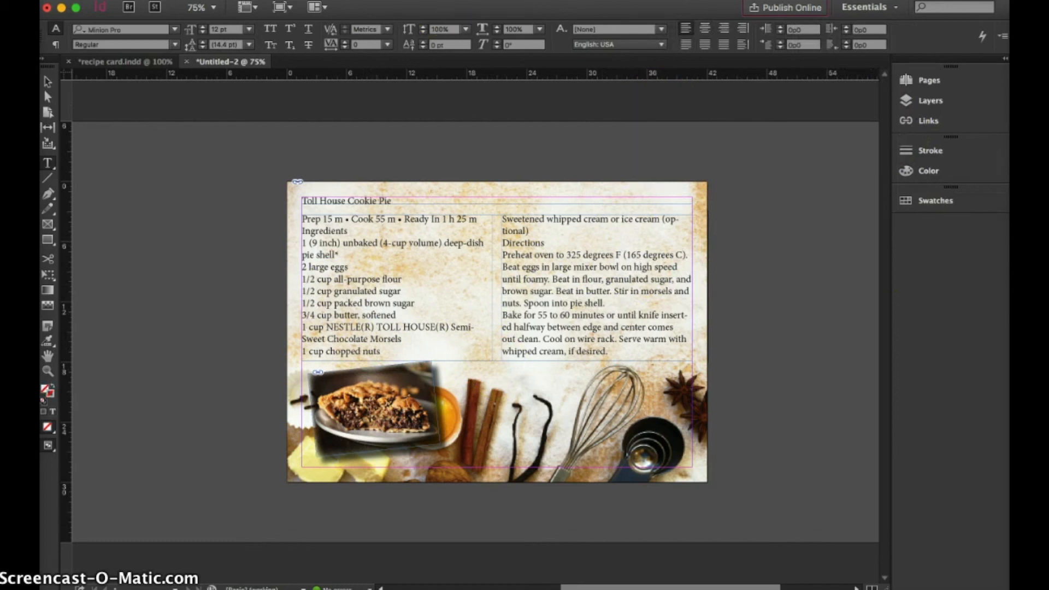
click(363, 0)
mouse_move(420, 278)
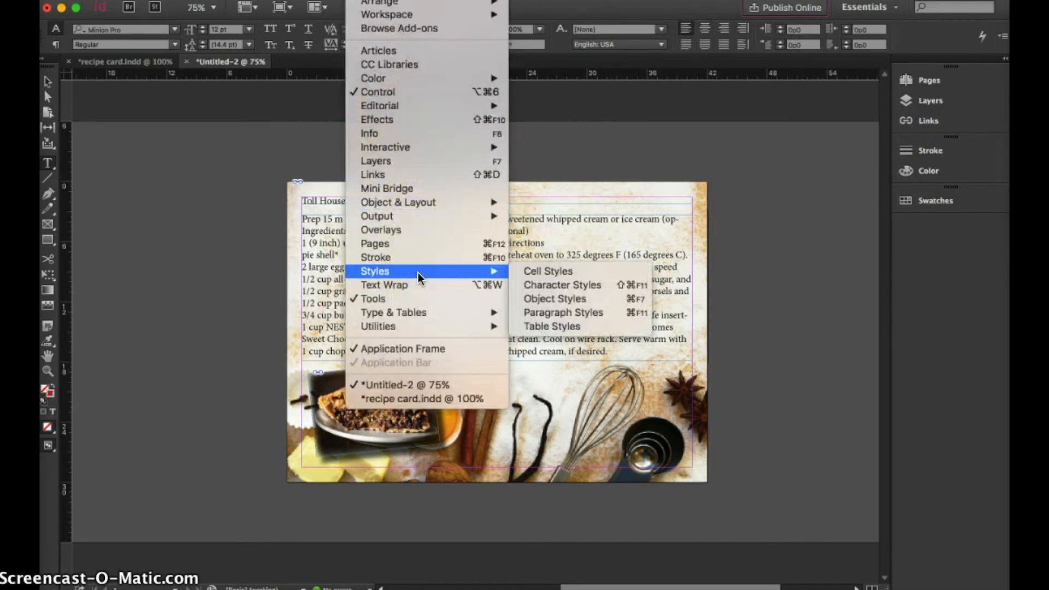
click(596, 287)
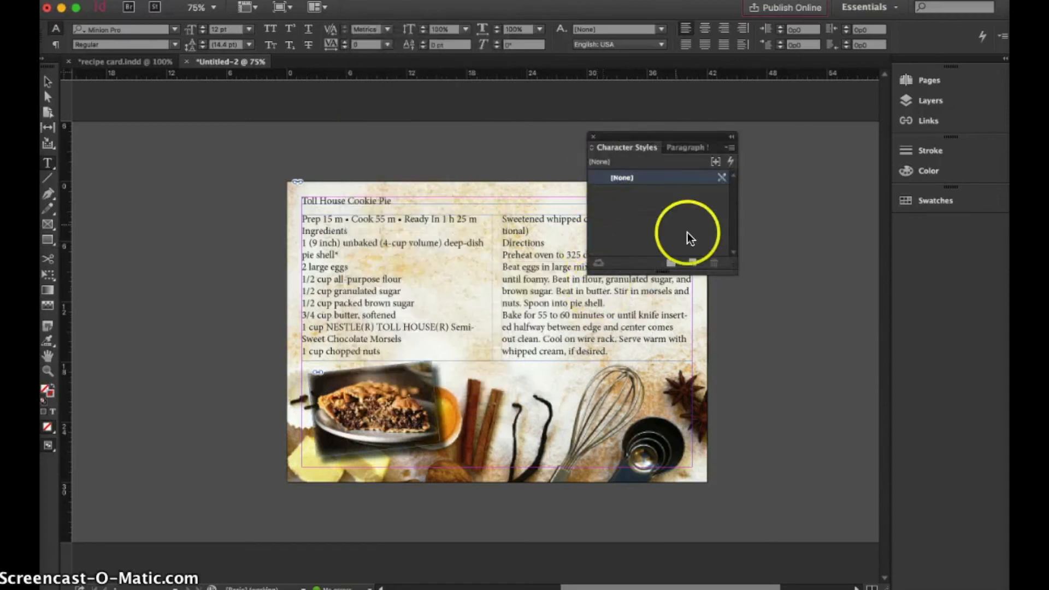
click(693, 264)
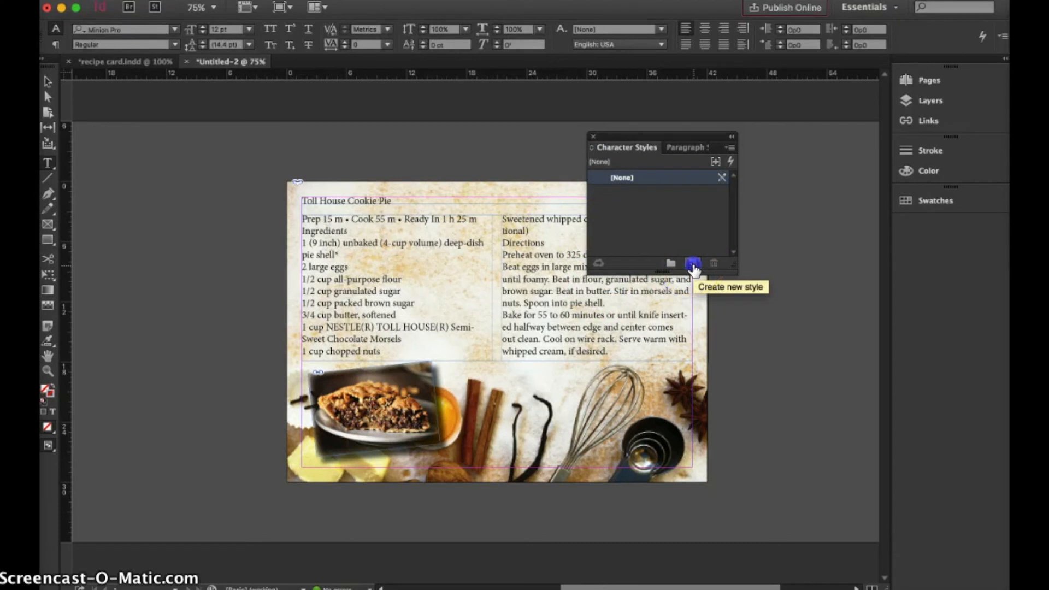
double_click(636, 191)
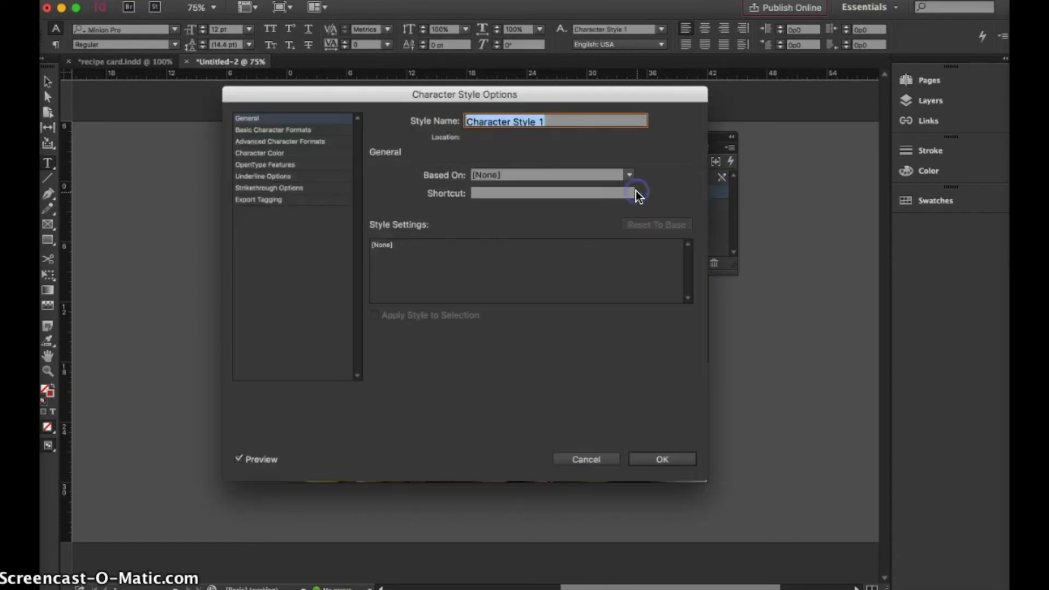
text(Rece)
key(BackSpace)
text(ipe Title)
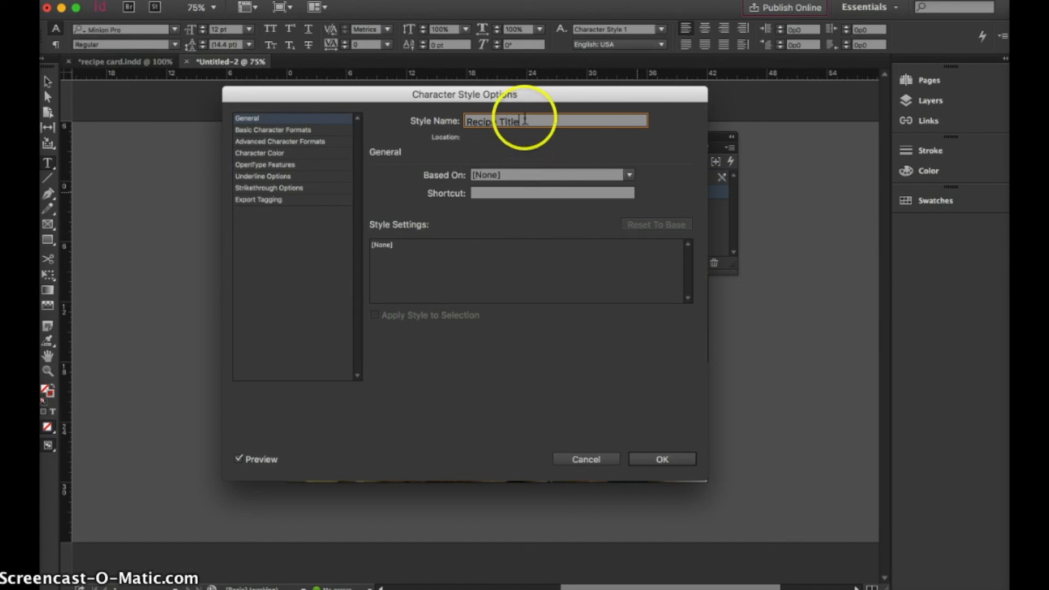
Set the Recipe Title style's basic formats to the End of the dream font, Regular, 18 pt
click(290, 130)
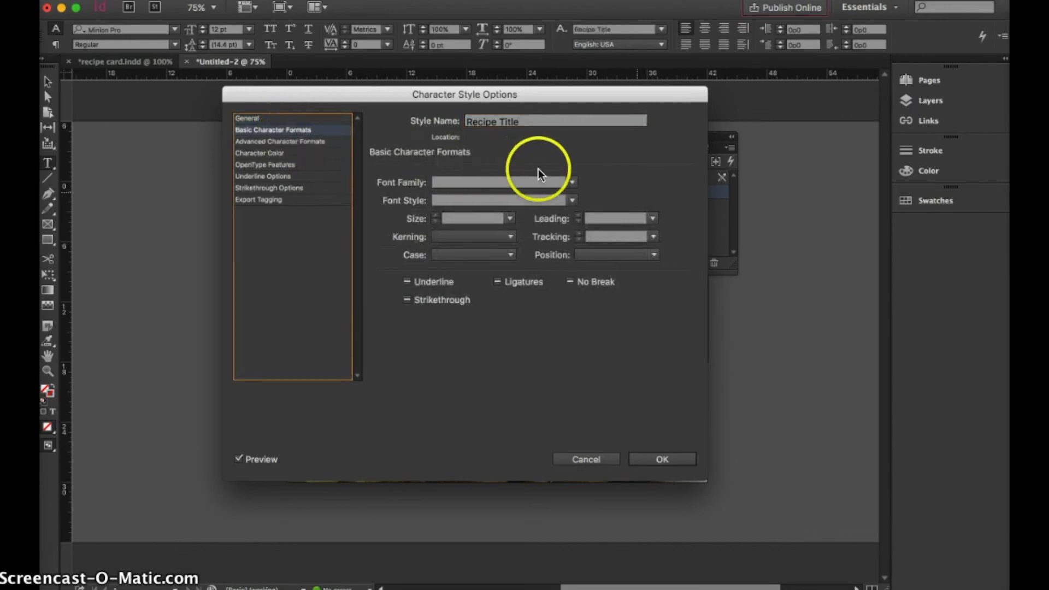
click(572, 184)
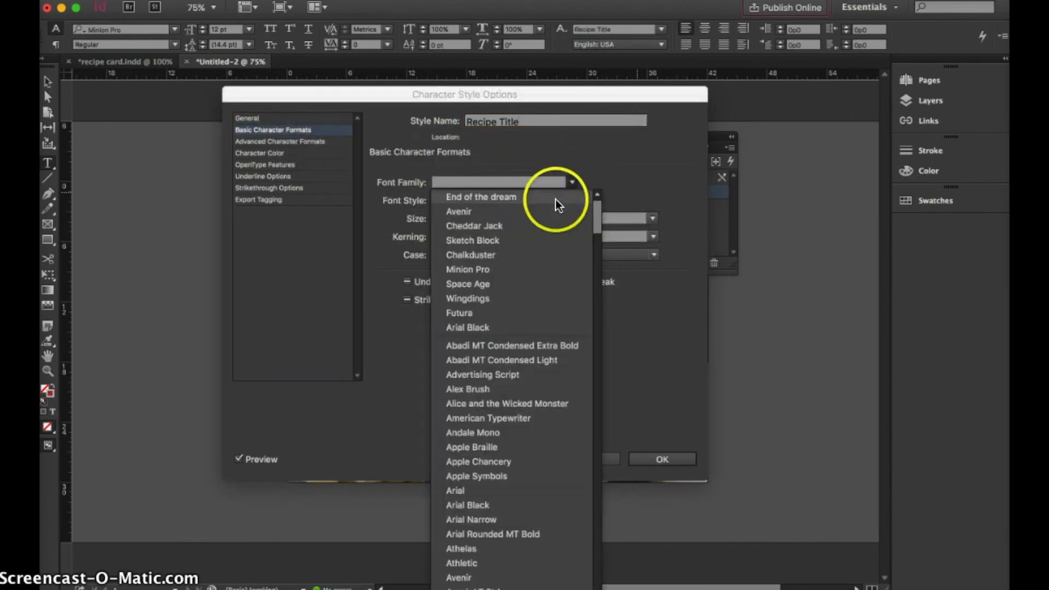
click(556, 197)
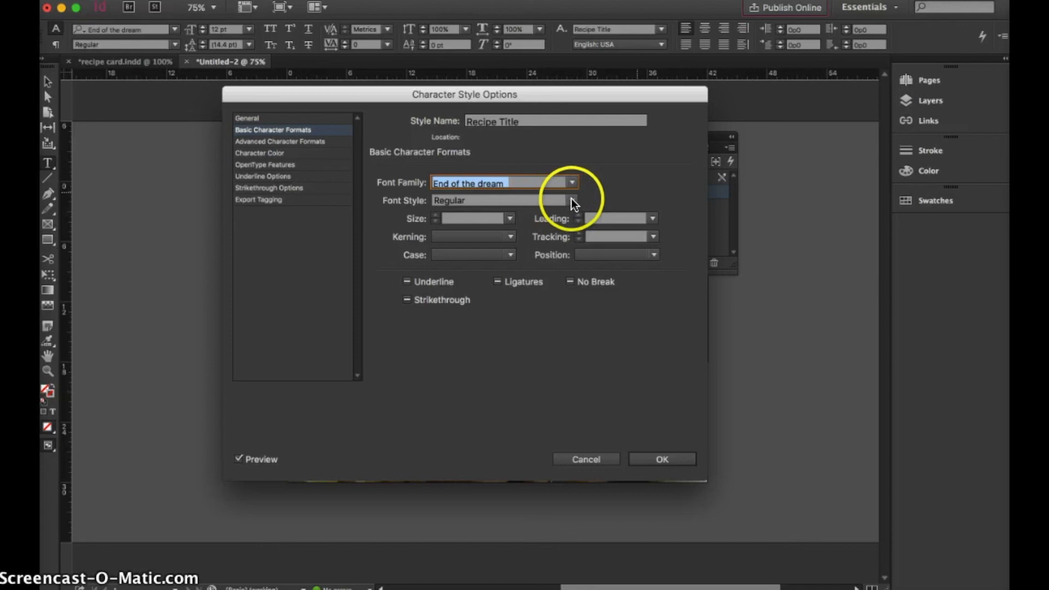
click(571, 200)
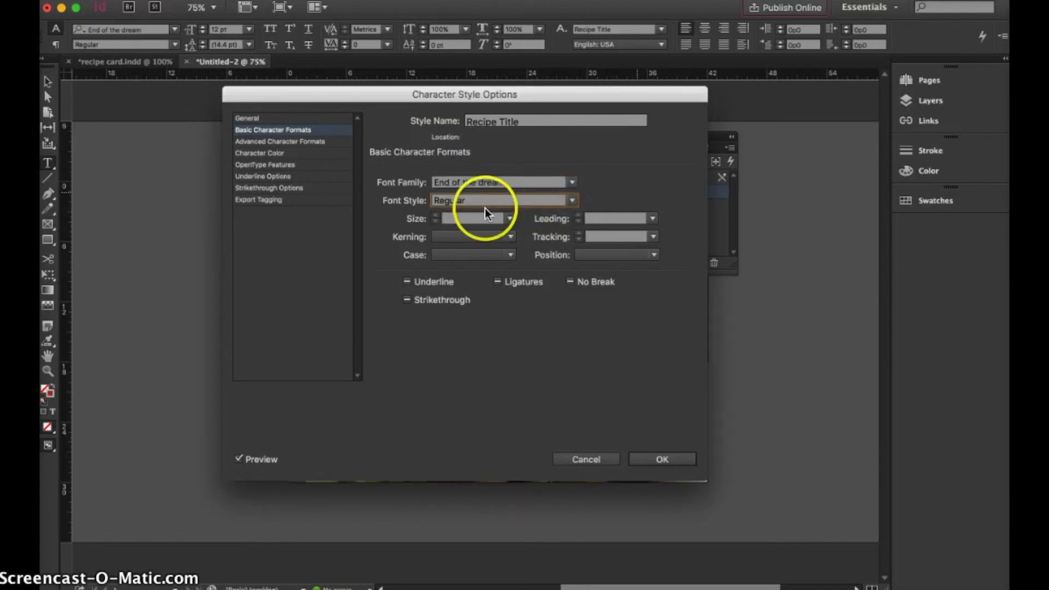
click(509, 218)
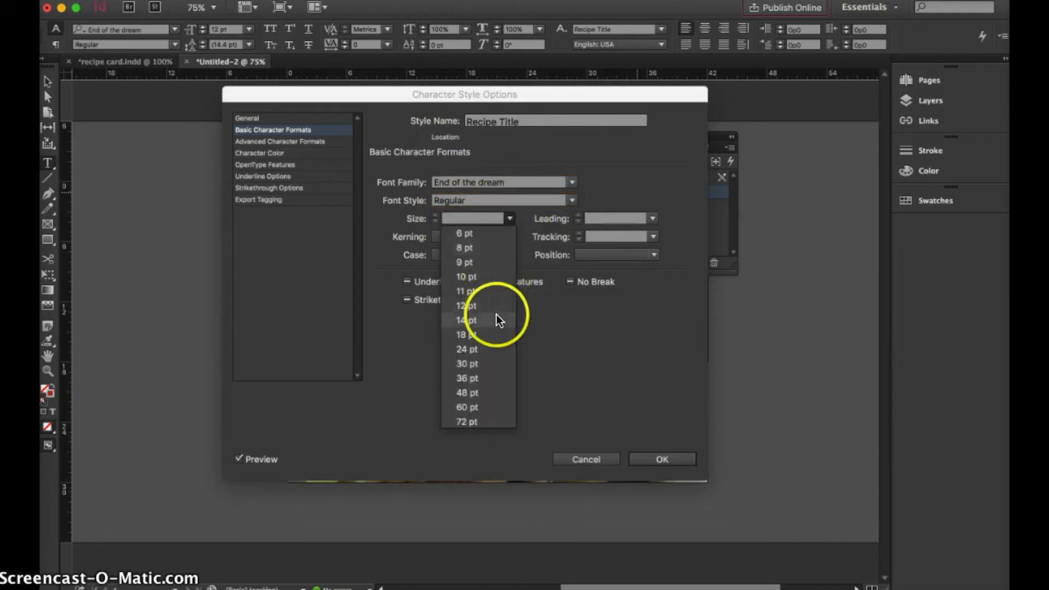
click(497, 334)
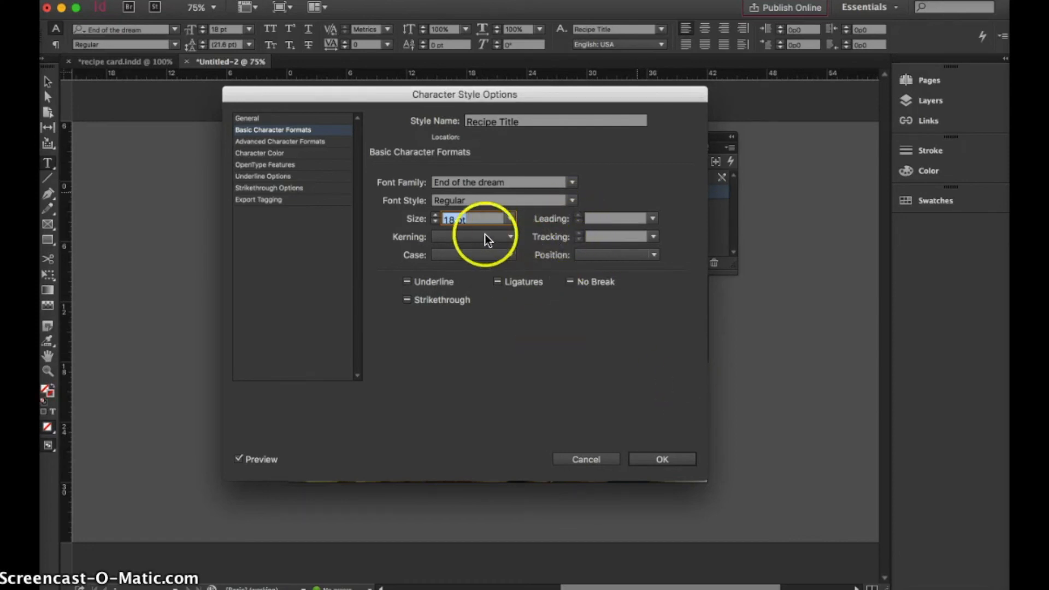
Give the Recipe Title style the dark blue C=100 M=90 Y=10 K=0 character color and save the style
click(282, 153)
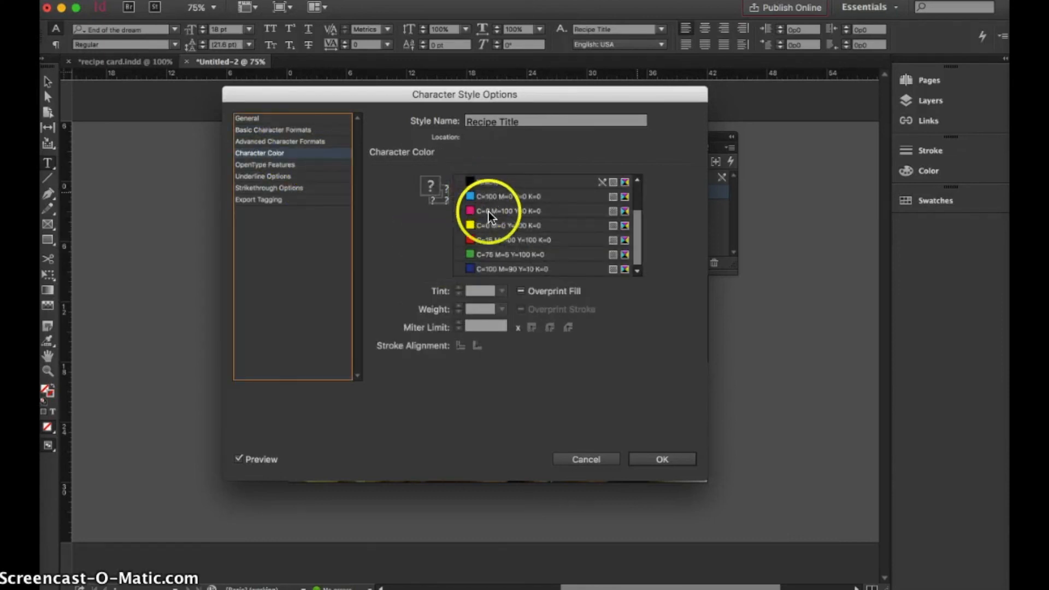
click(492, 266)
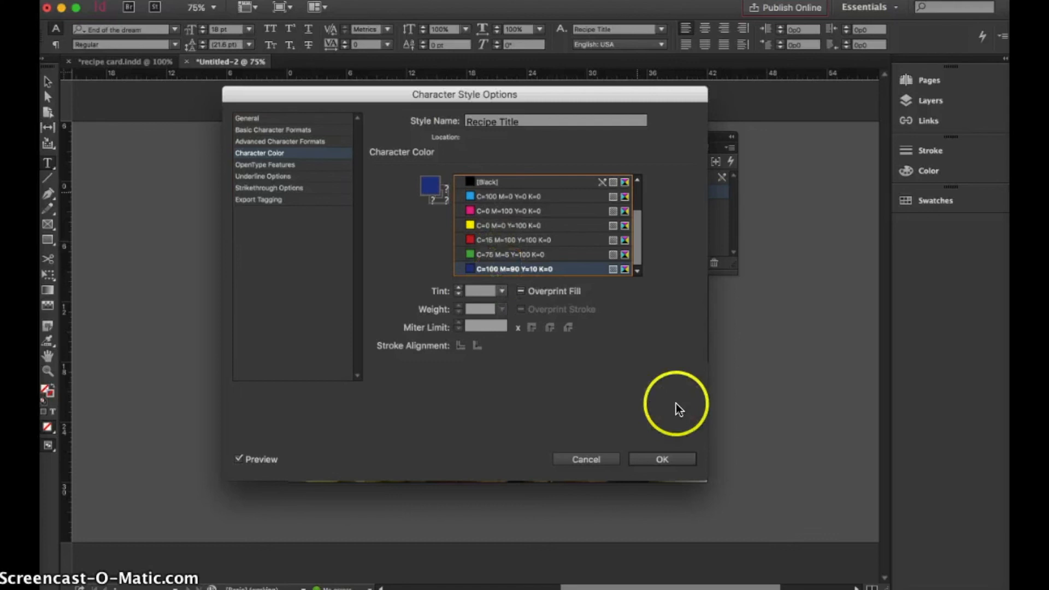
click(424, 185)
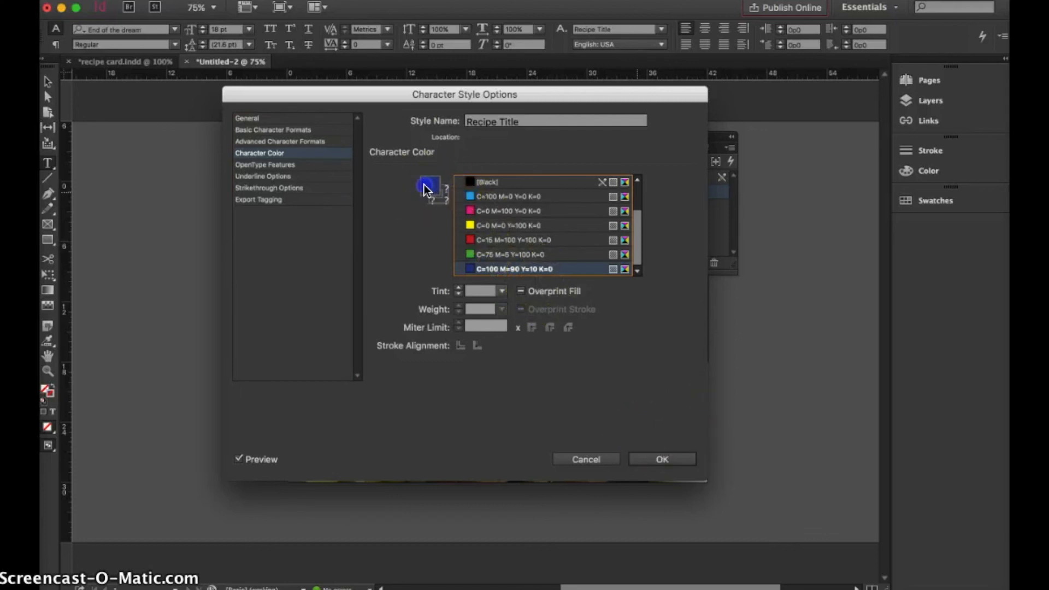
double_click(423, 184)
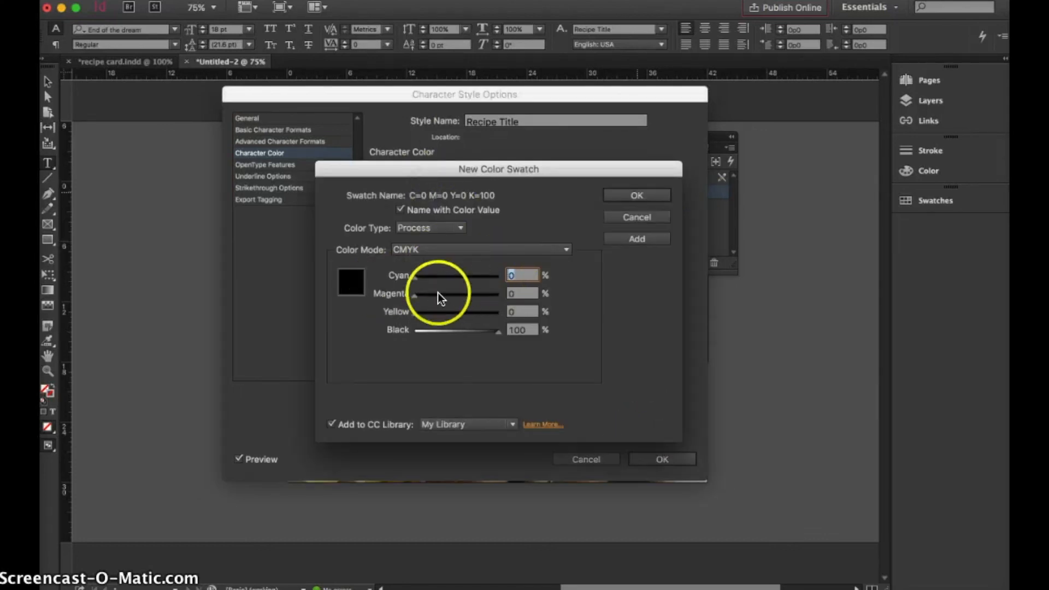
click(637, 218)
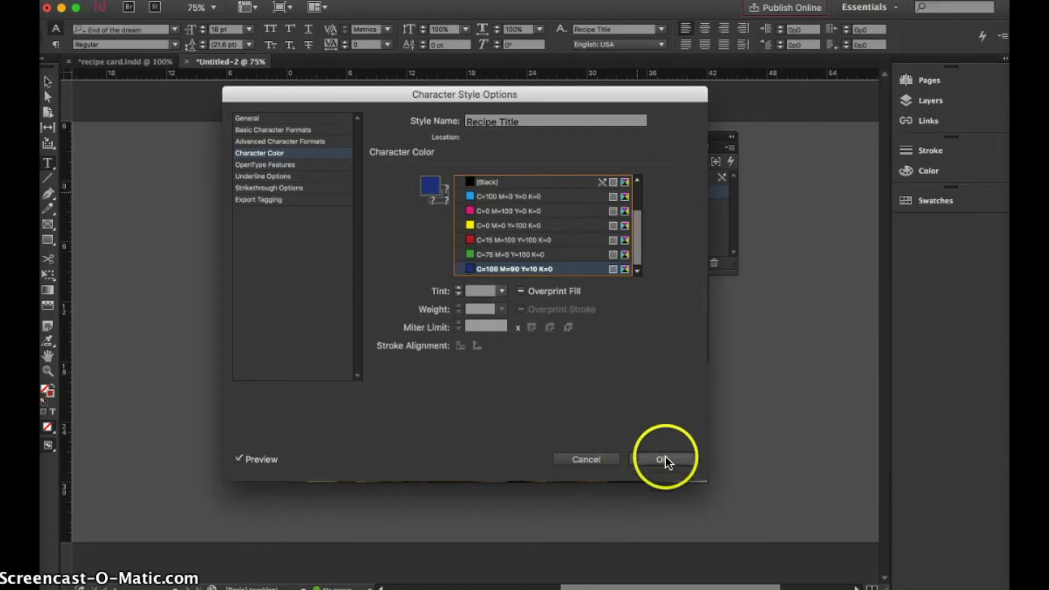
click(664, 458)
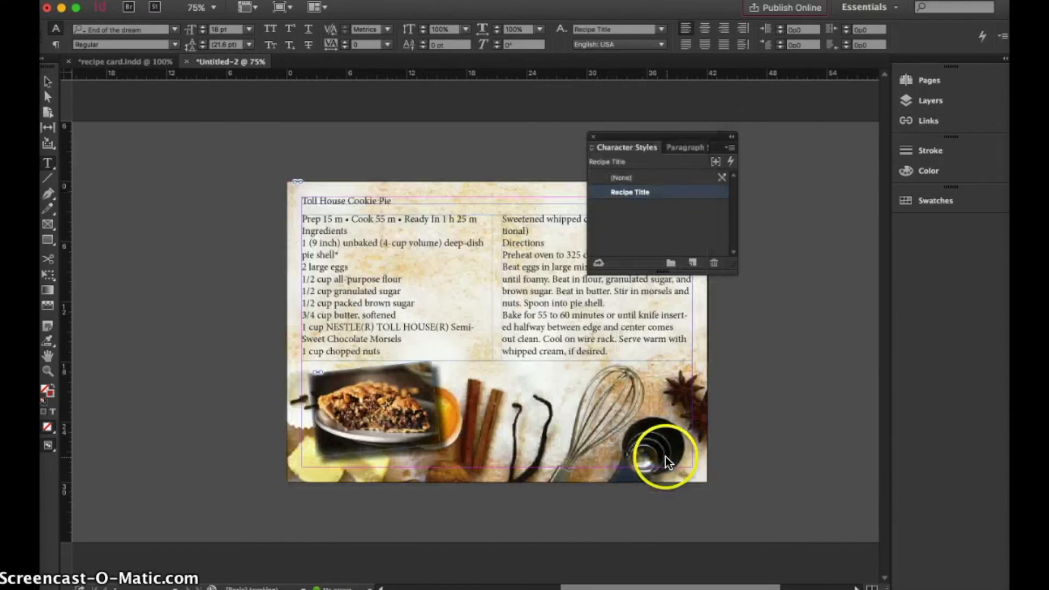
Apply the Recipe Title character style to the whole "Toll House Cookie Pie" title and fit its text frame to the text
click(361, 197)
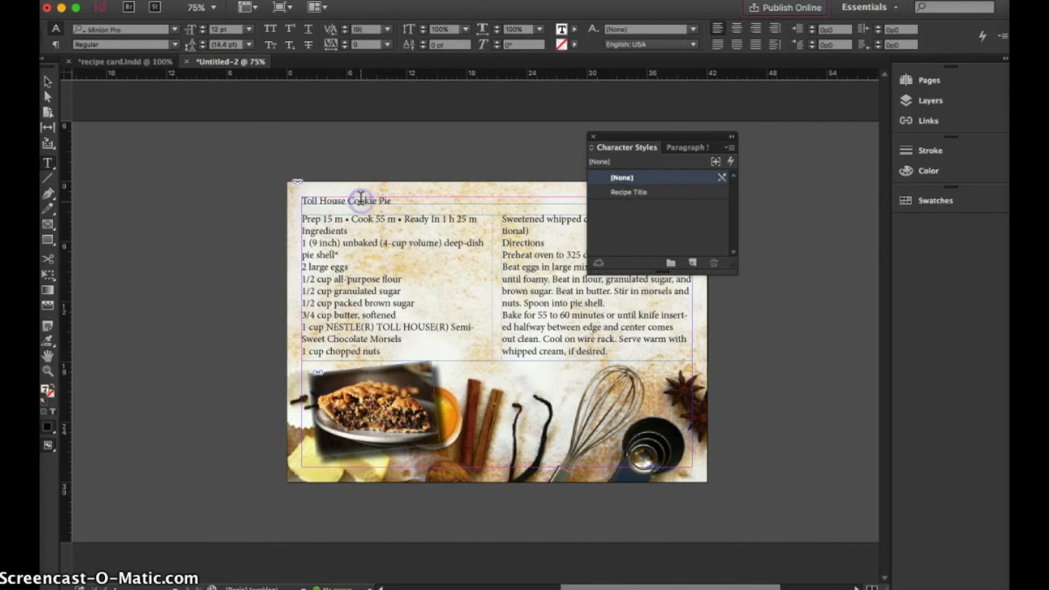
triple_click(390, 199)
click(623, 191)
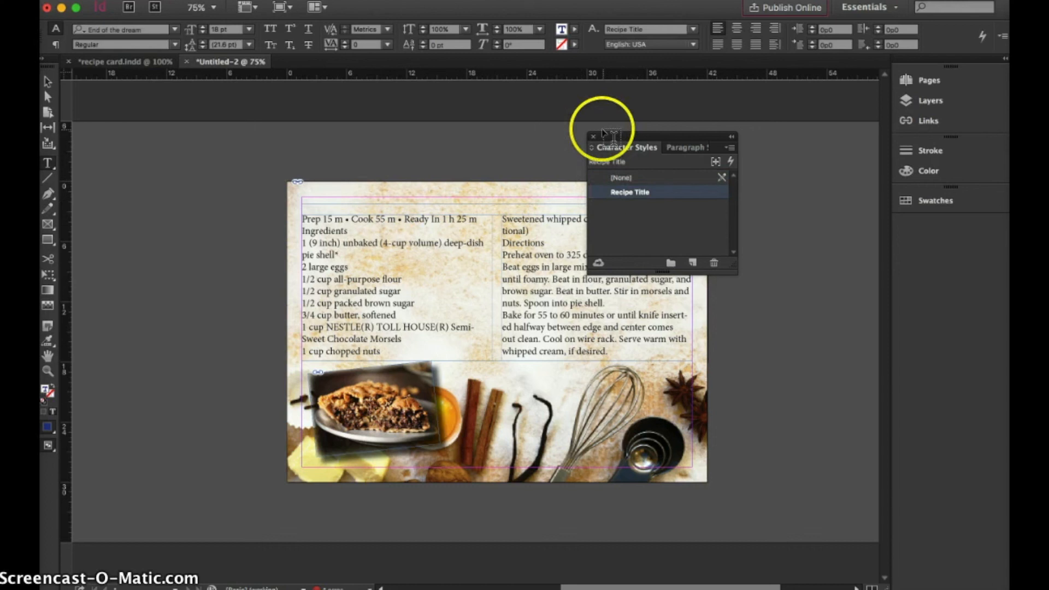
drag(611, 141, 765, 148)
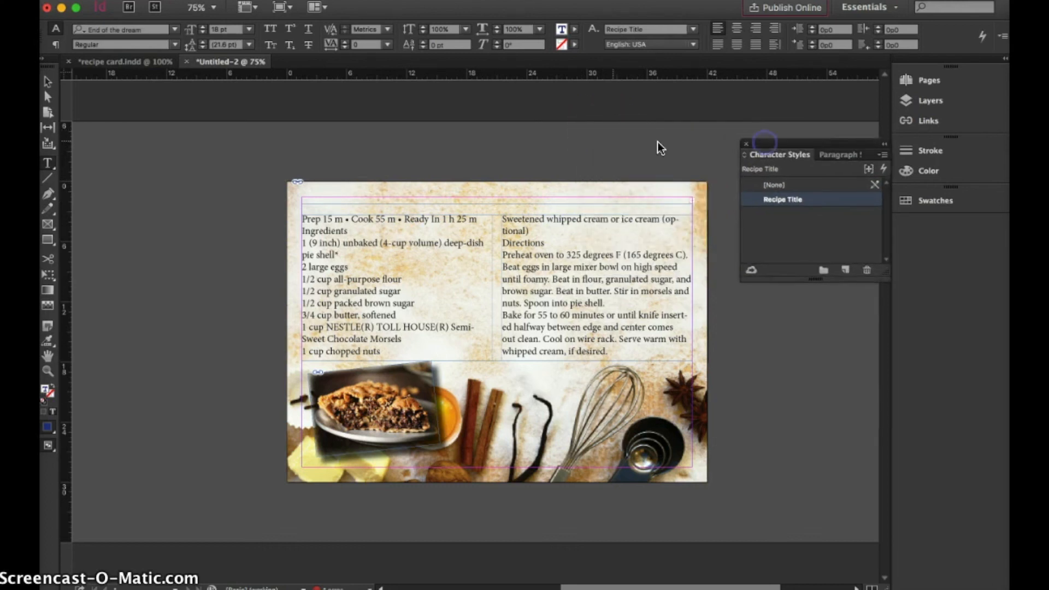
click(47, 81)
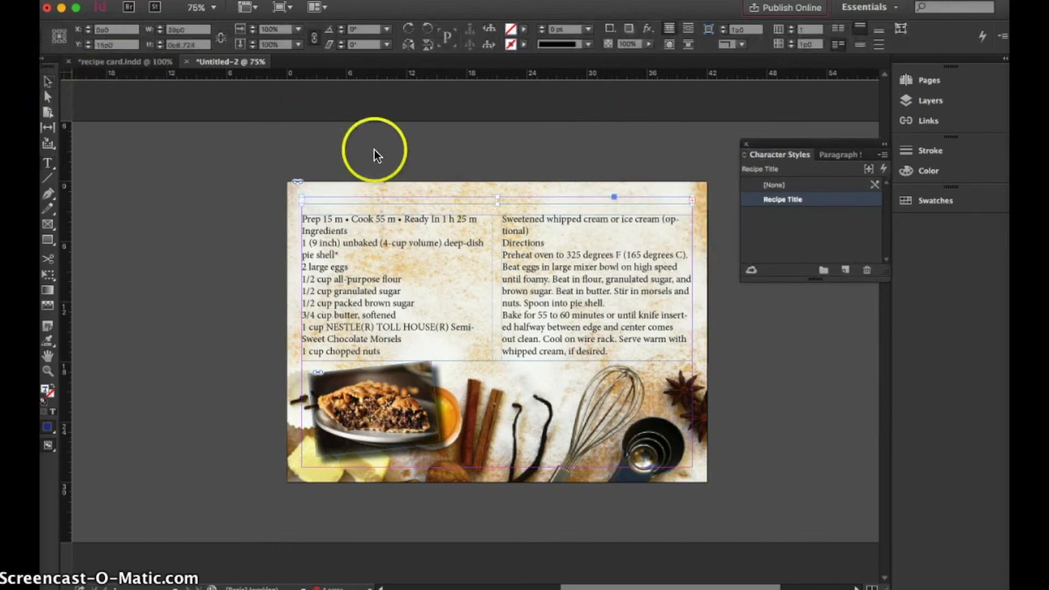
double_click(498, 202)
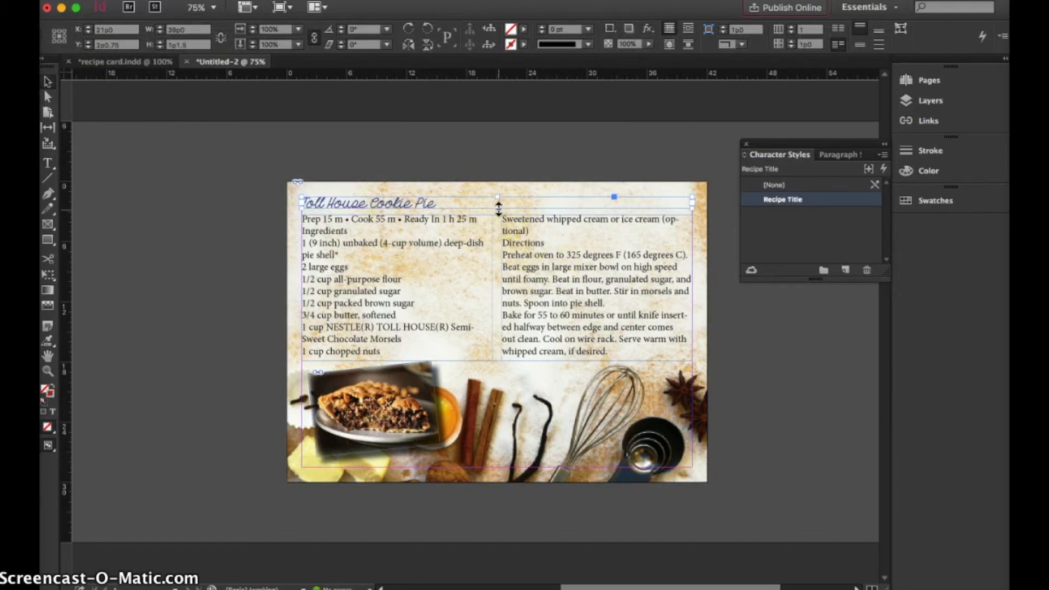
Change the Recipe Title character style's font size to 30 pt
double_click(416, 199)
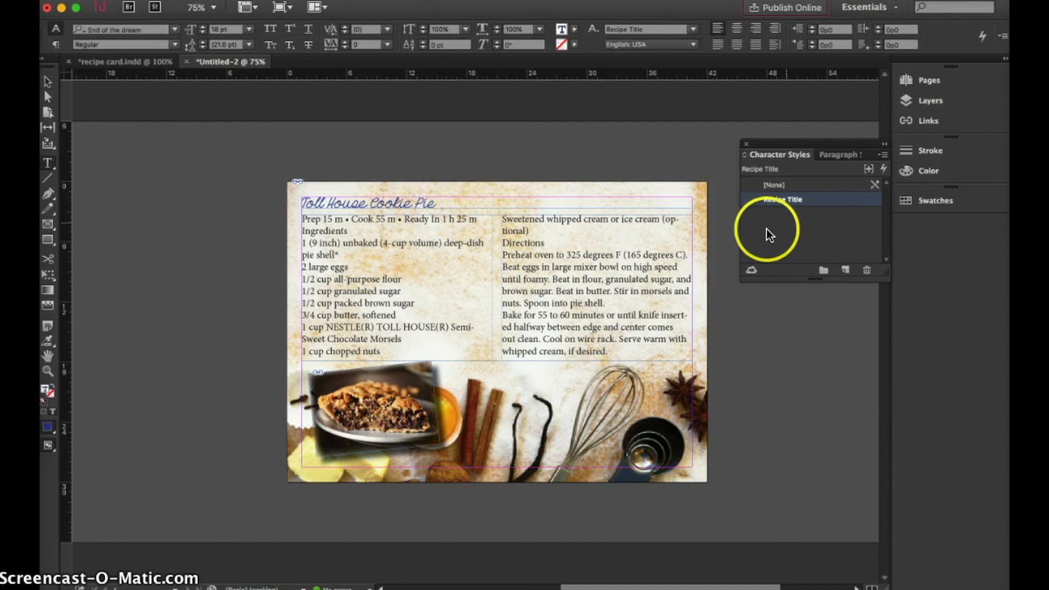
double_click(792, 199)
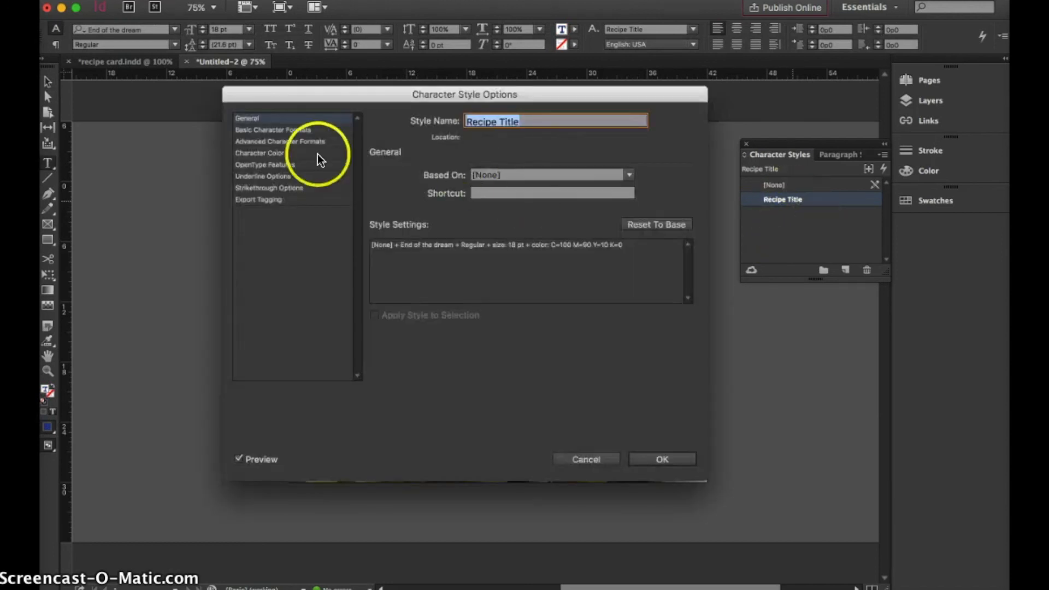
click(267, 134)
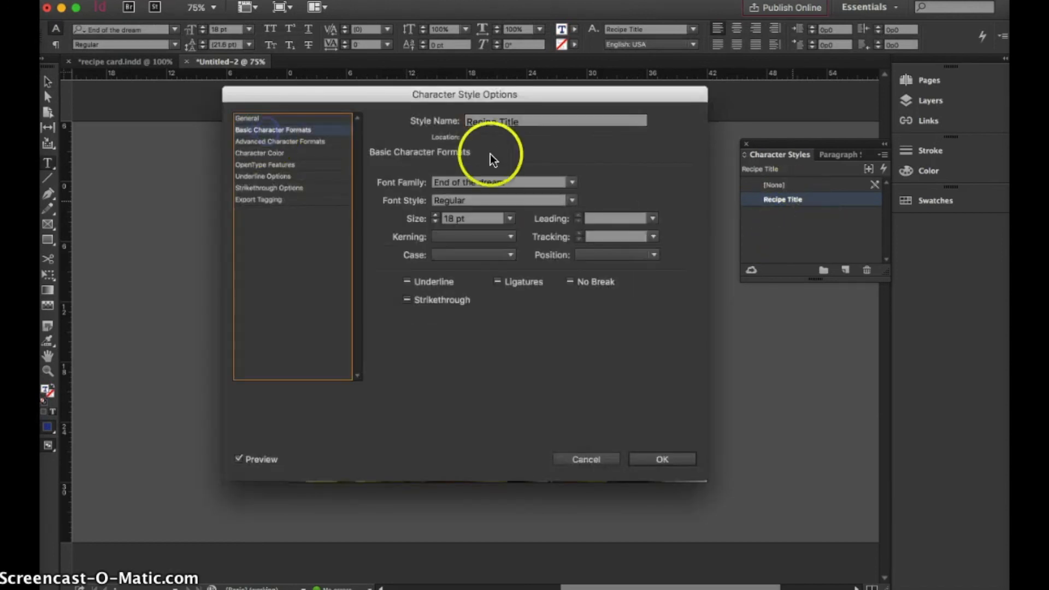
click(507, 219)
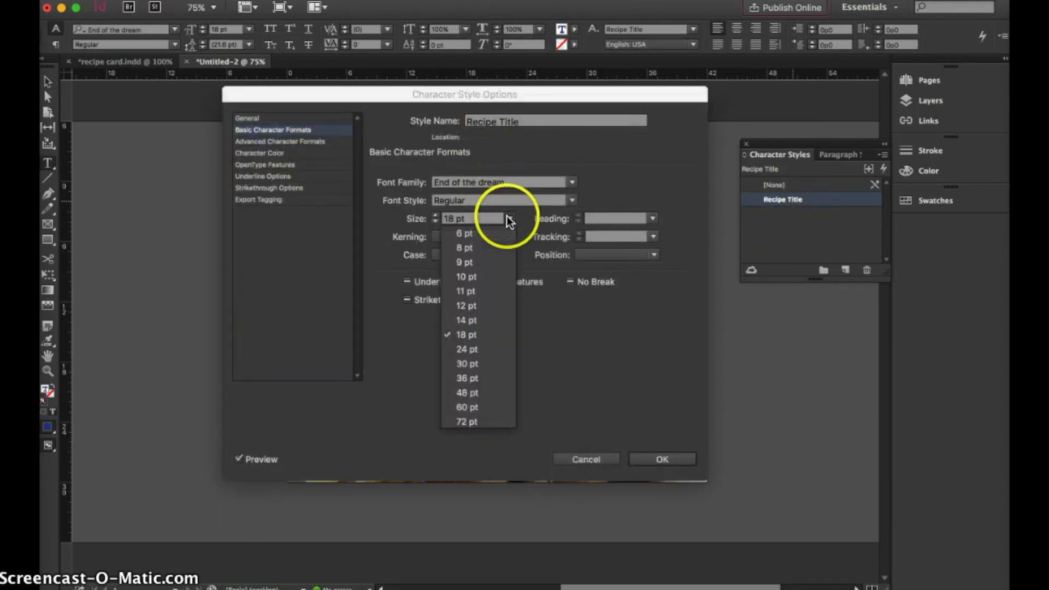
click(493, 363)
click(677, 458)
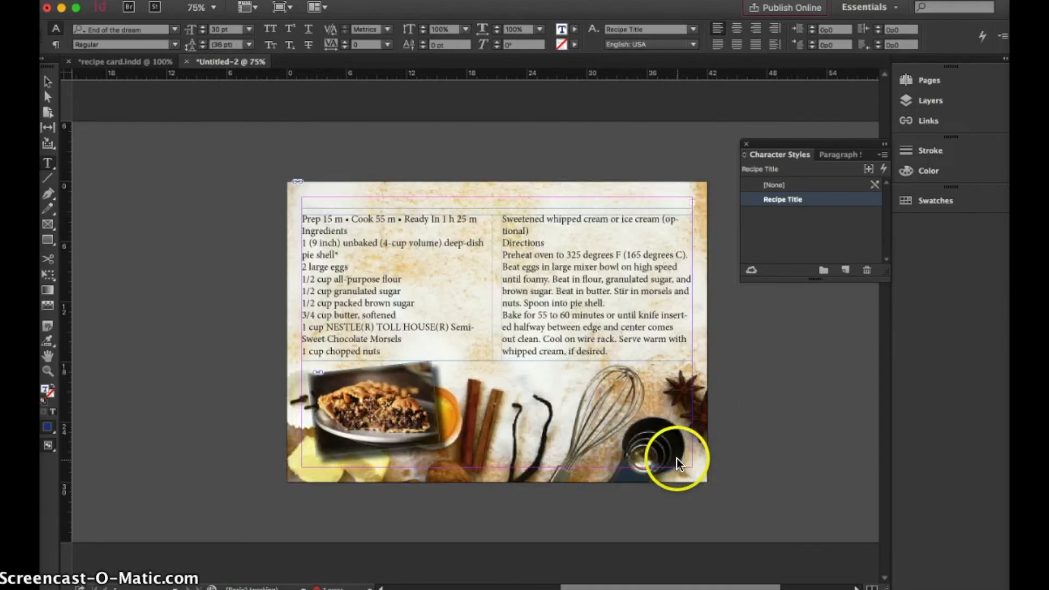
Enlarge the title frame downward to a height of about 1p10.5 and shift the recipe text frame slightly down to clear it
click(48, 81)
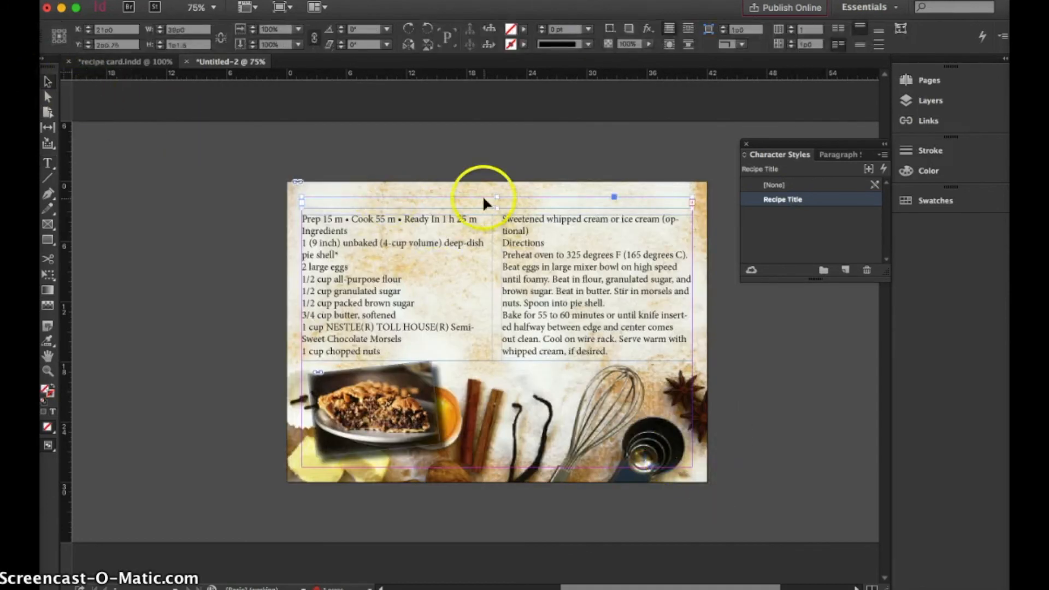
drag(497, 209, 496, 216)
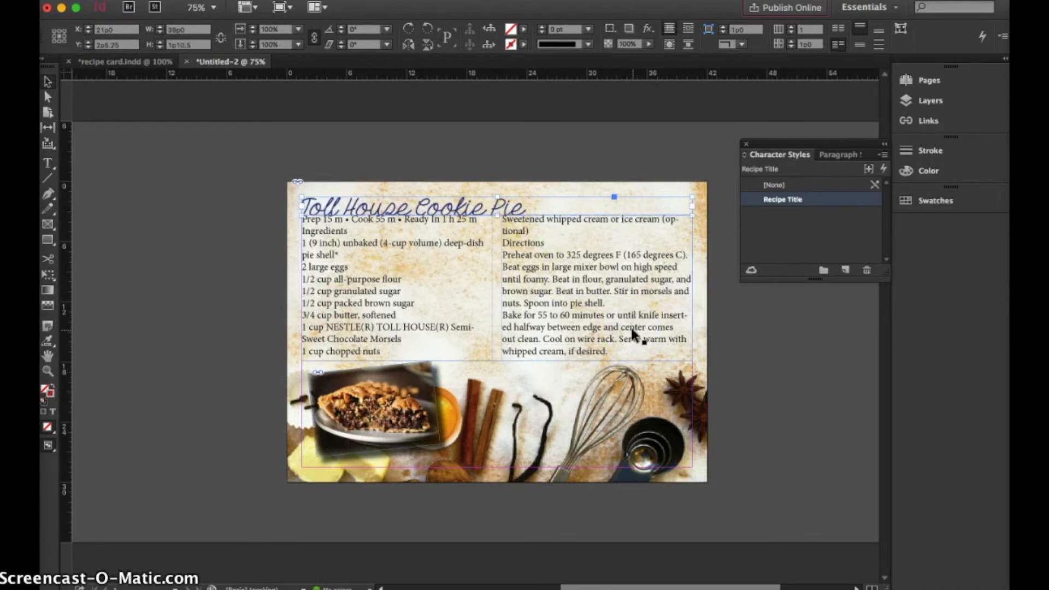
drag(491, 278, 492, 283)
Set the Recipe Title character style's font size to 26 pt and save the style
double_click(775, 199)
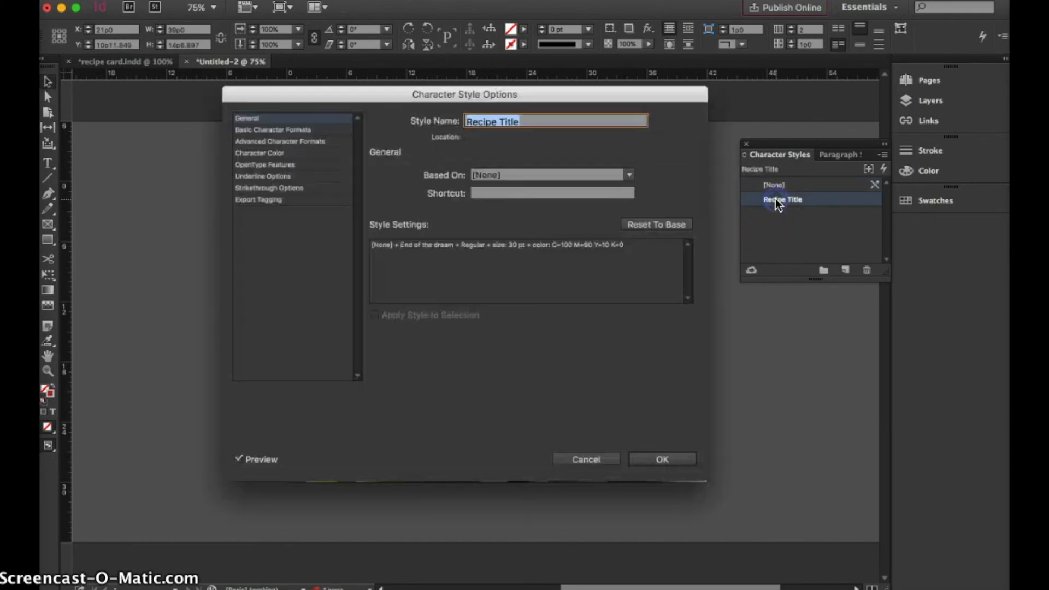
click(596, 459)
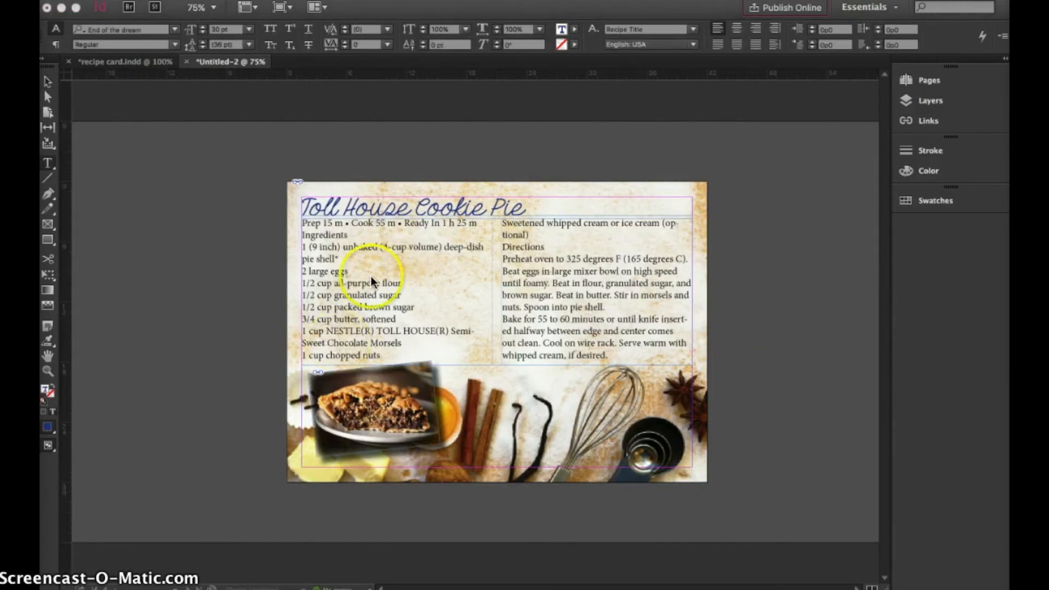
click(380, 208)
double_click(380, 208)
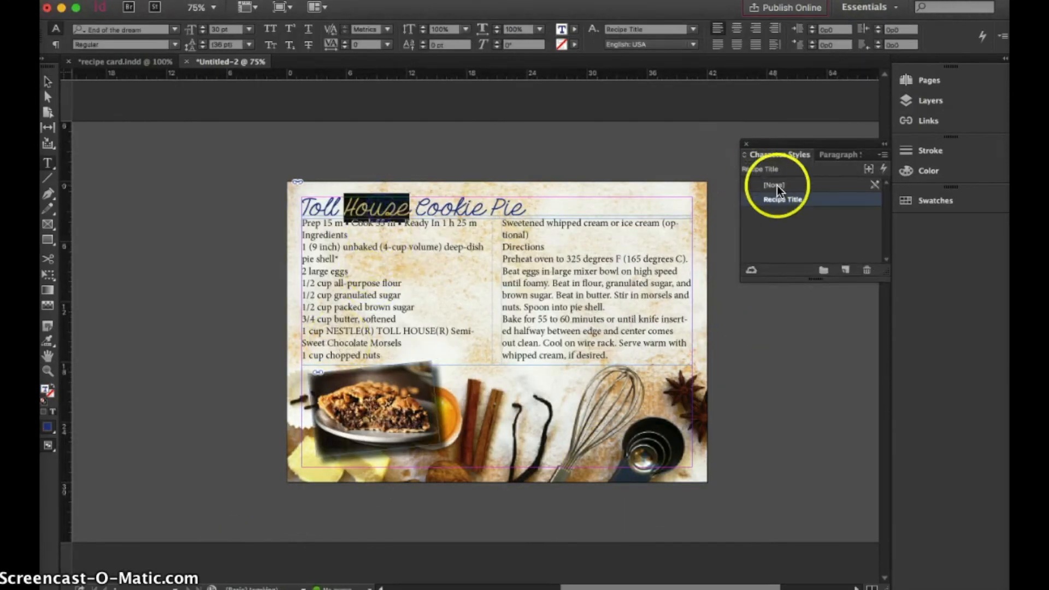
double_click(784, 198)
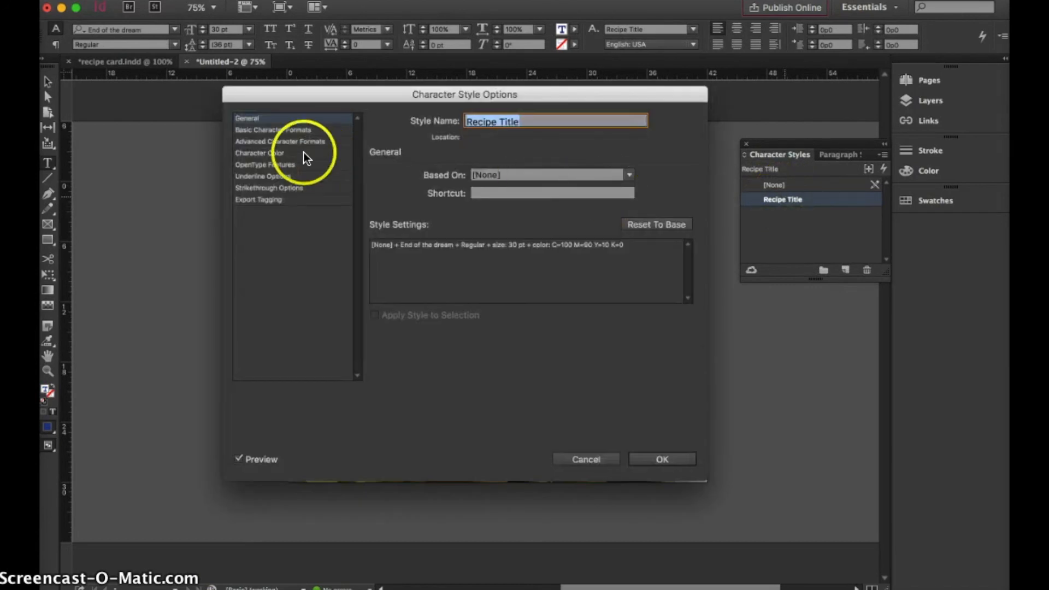
click(280, 130)
double_click(446, 219)
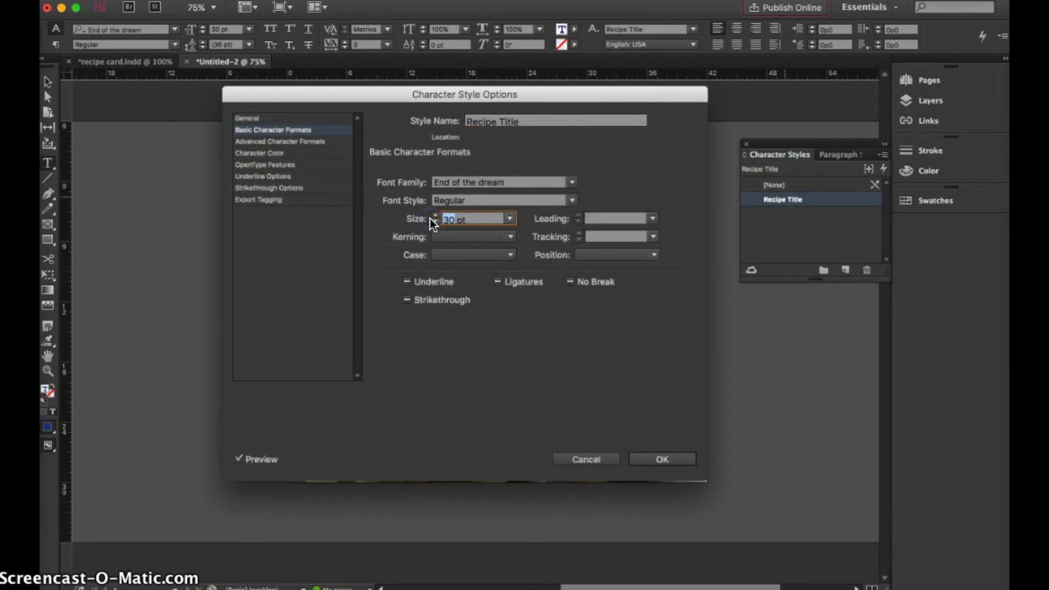
click(666, 458)
With the cursor in the title, create a new paragraph style named "ingredients", based on [No Paragraph Style]
click(473, 207)
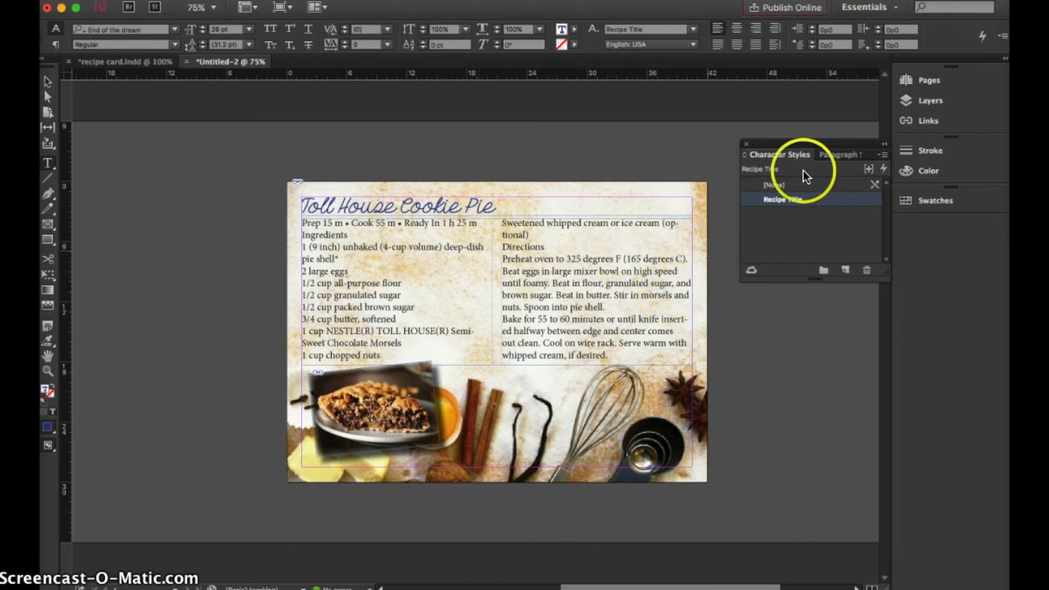
click(826, 156)
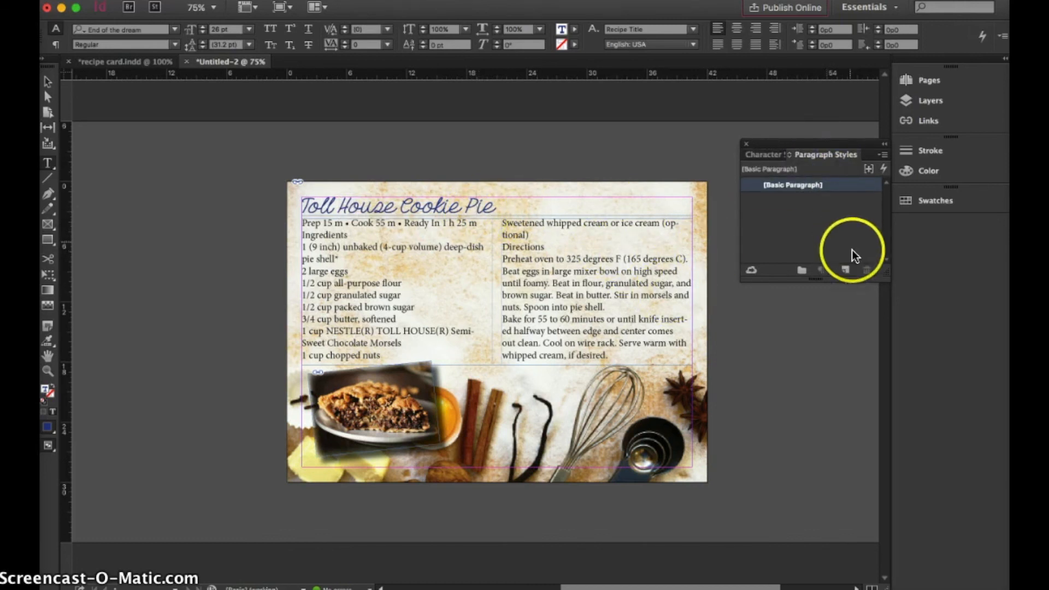
click(846, 275)
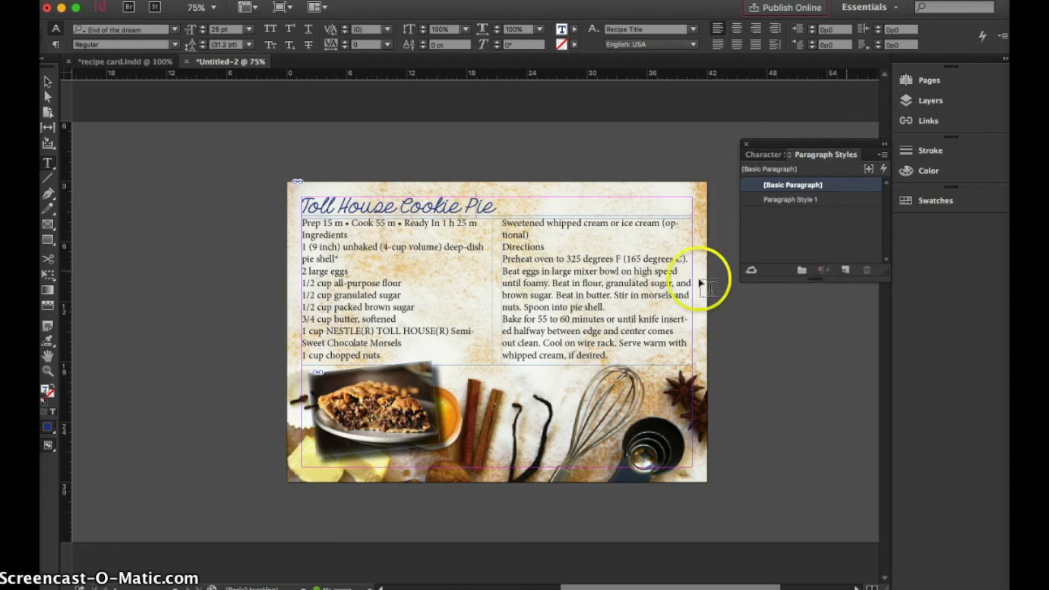
double_click(790, 199)
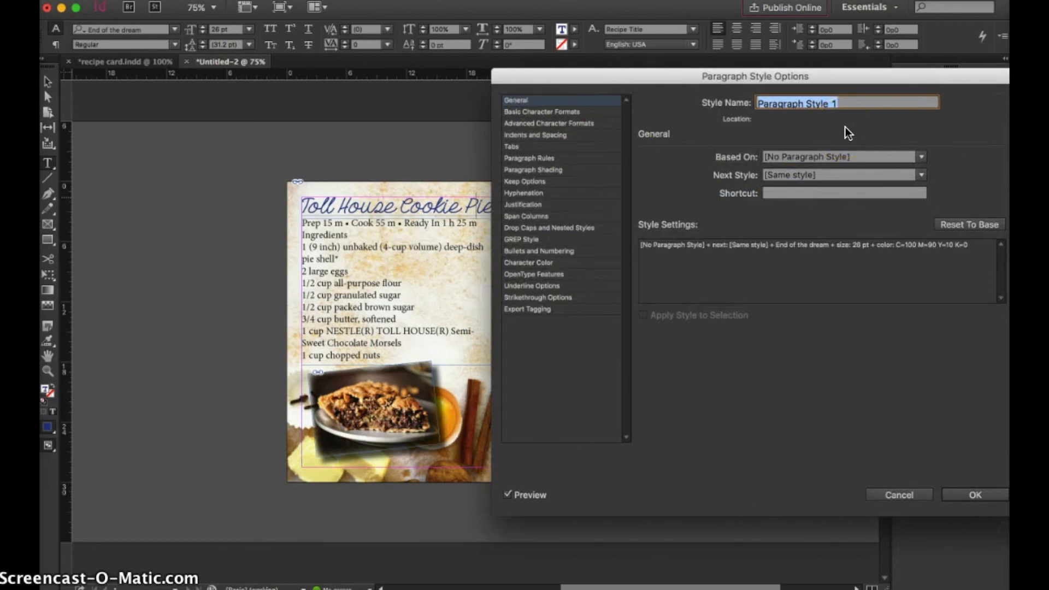
text(rec)
key(BackSpace)
key(BackSpace)
key(BackSpace)
text(r)
key(BackSpace)
text(ingredients)
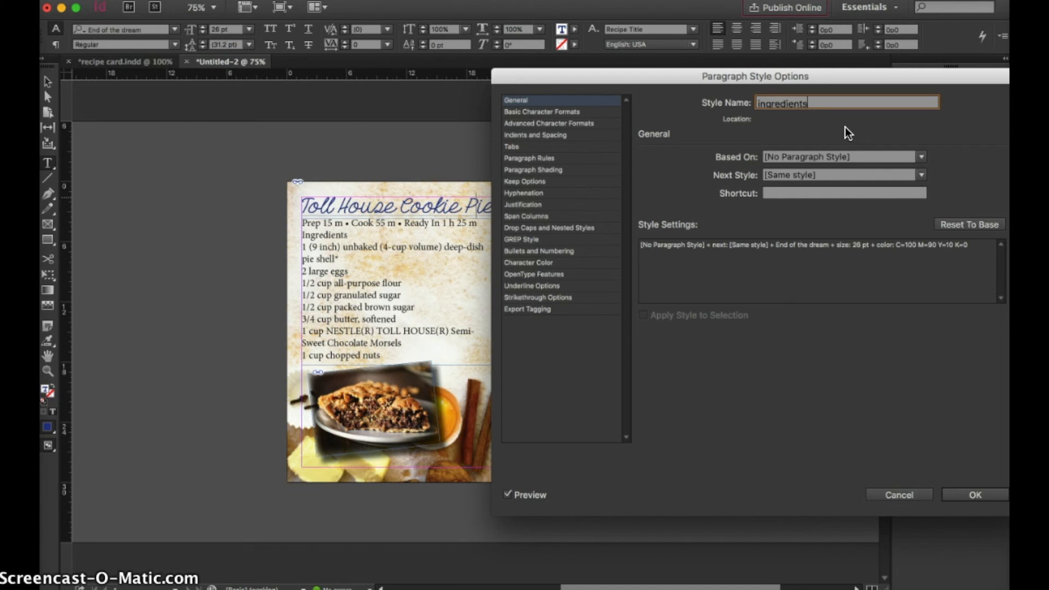
click(920, 156)
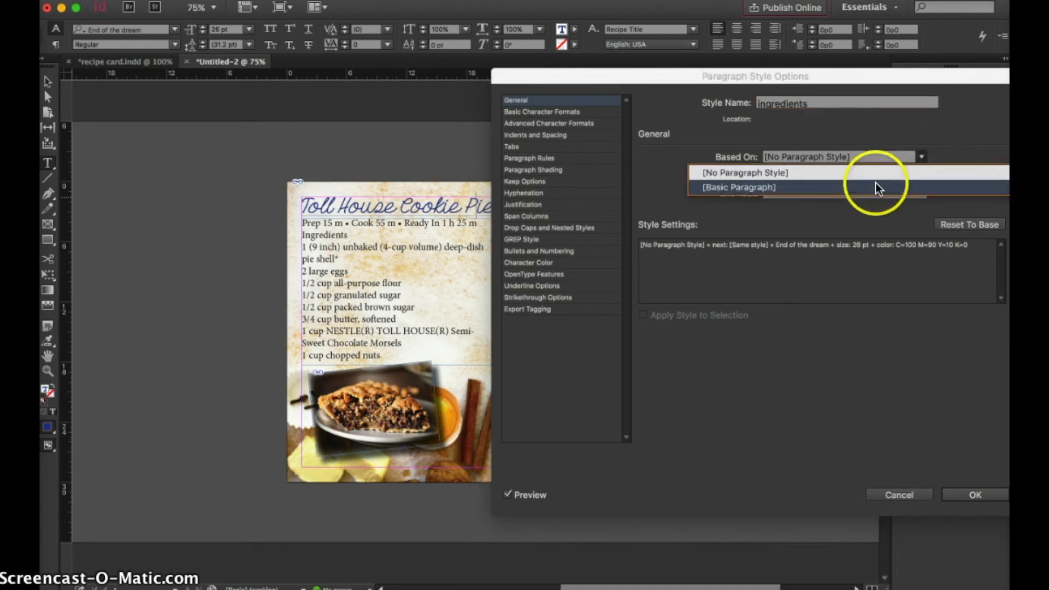
click(854, 139)
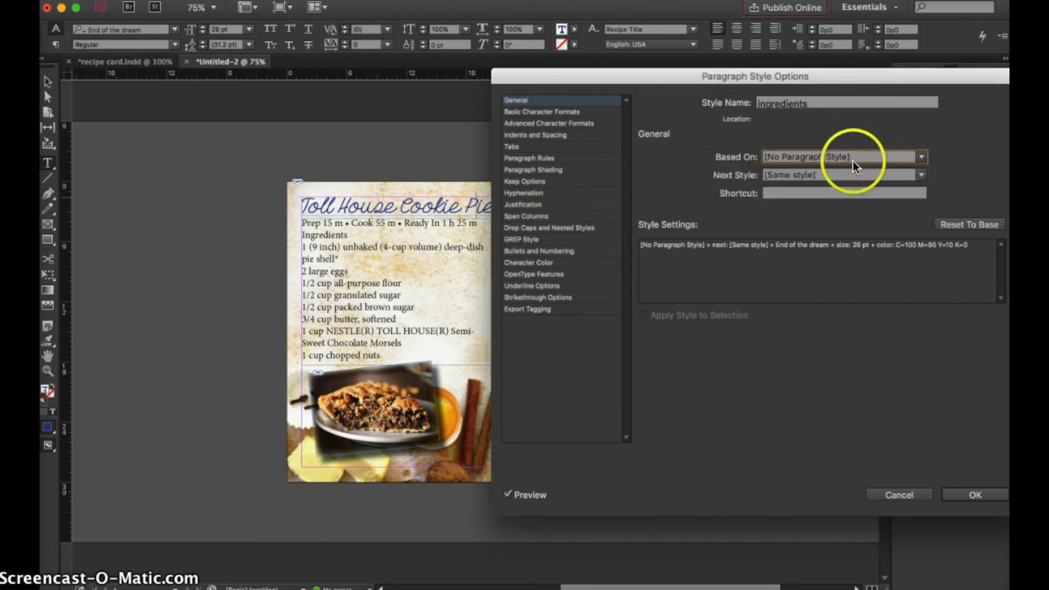
Set the ingredients paragraph style's basic character formats to Avenir, Book, 12 pt
click(566, 112)
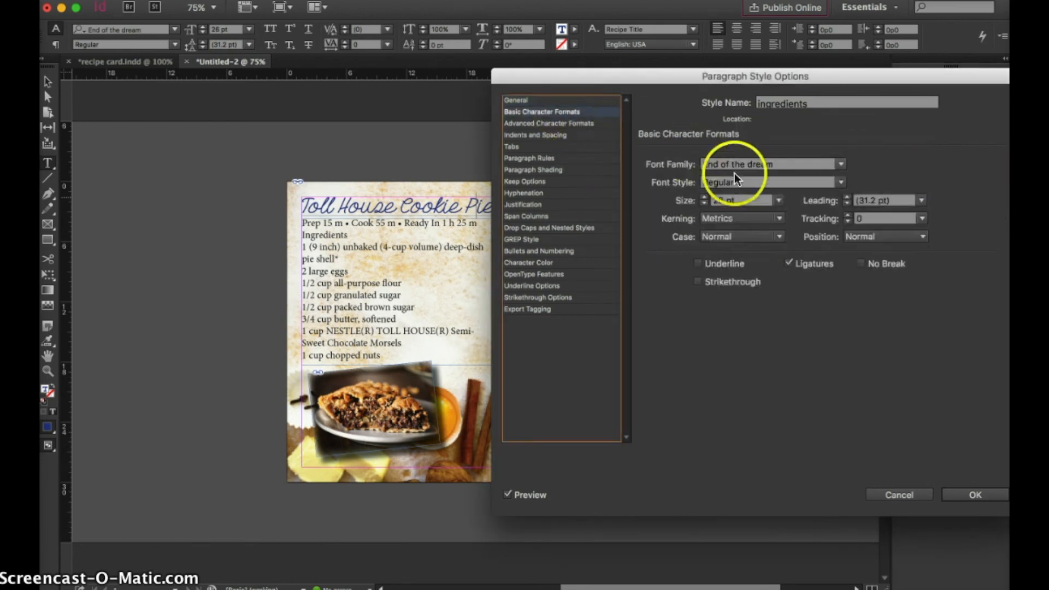
click(839, 164)
scroll(806, 279, up, 15)
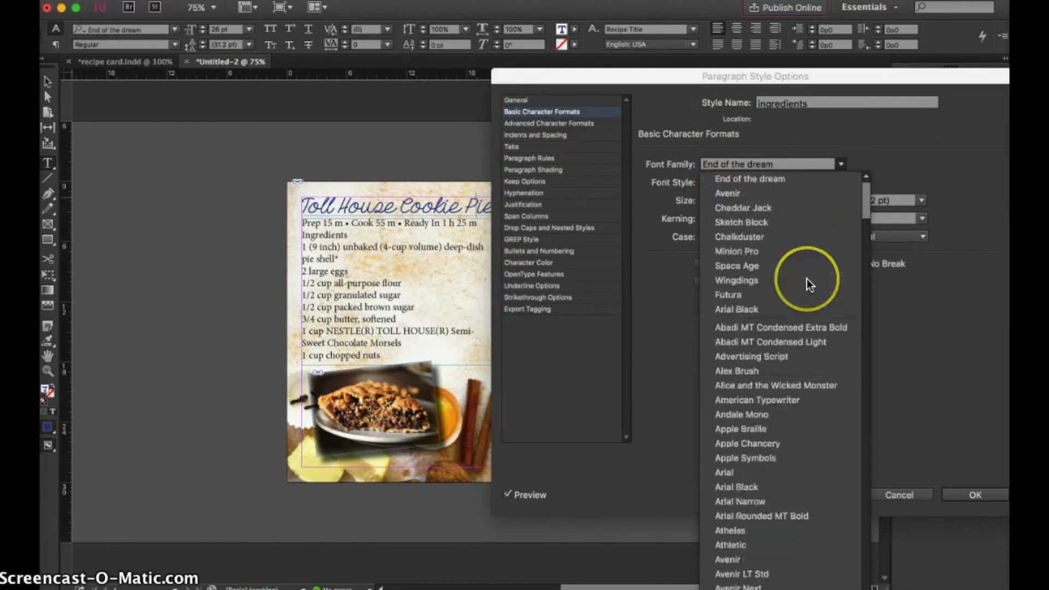
click(747, 192)
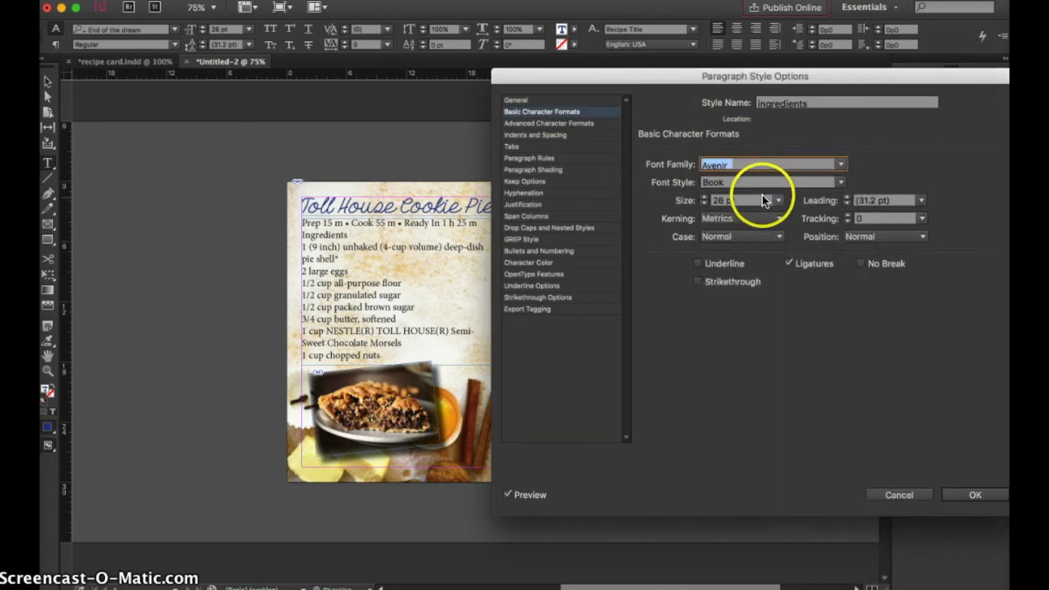
click(775, 200)
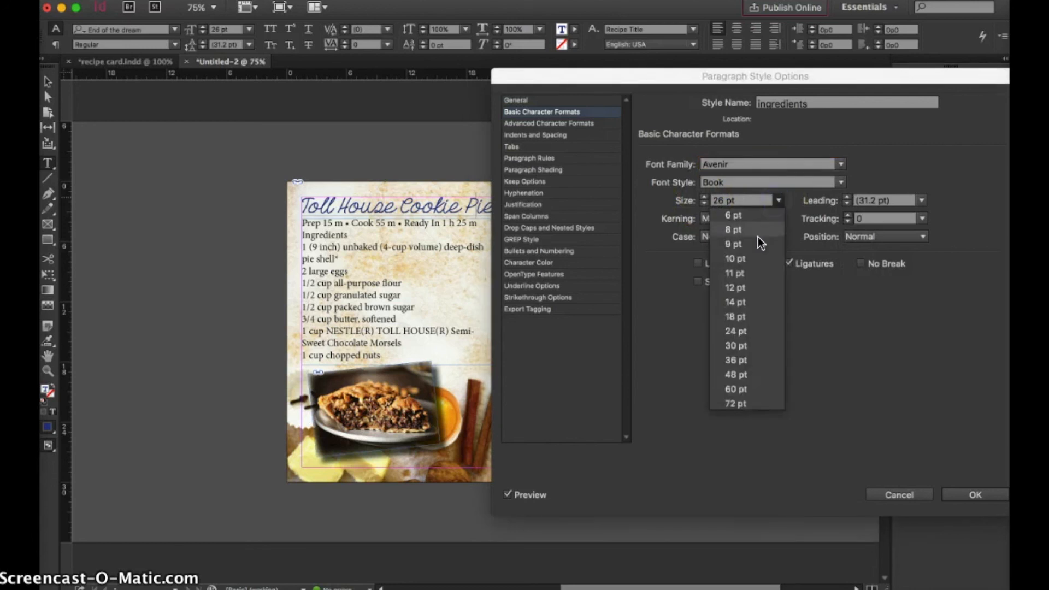
click(752, 281)
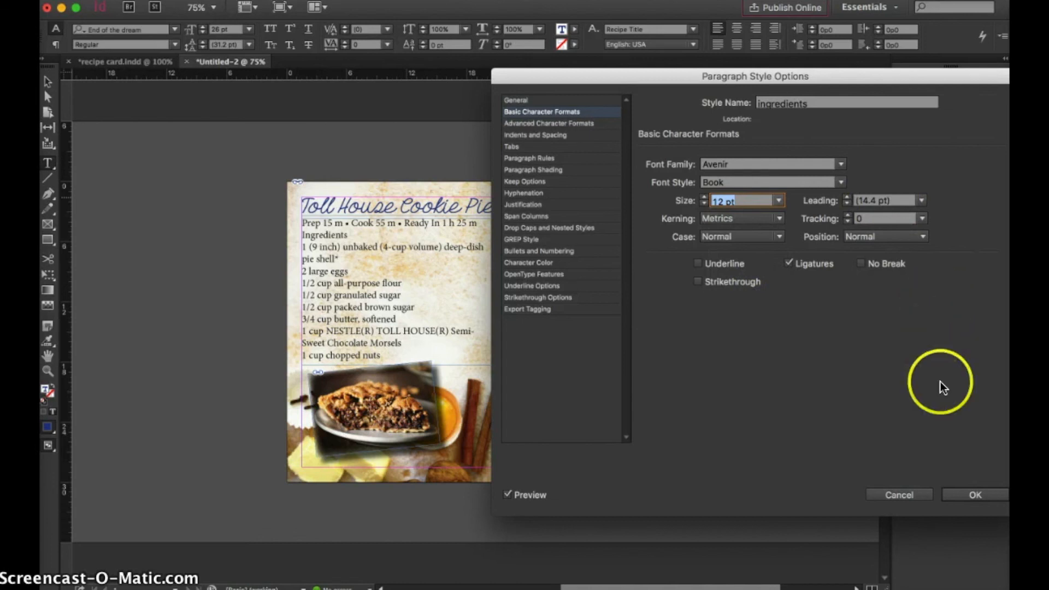
Give the ingredients paragraph style a left indent of 1p7 and save the style
click(549, 124)
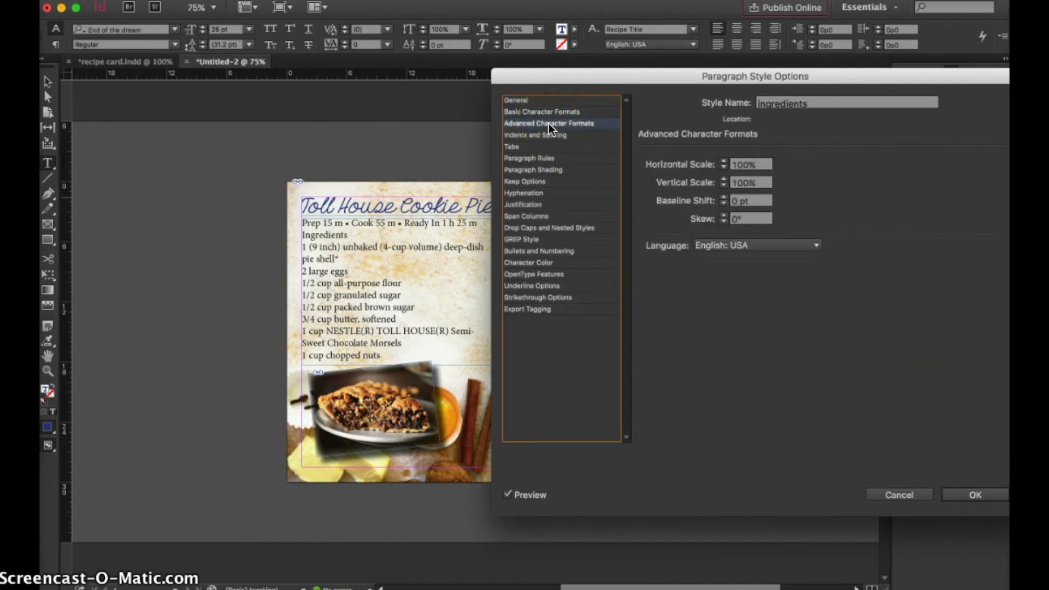
click(548, 136)
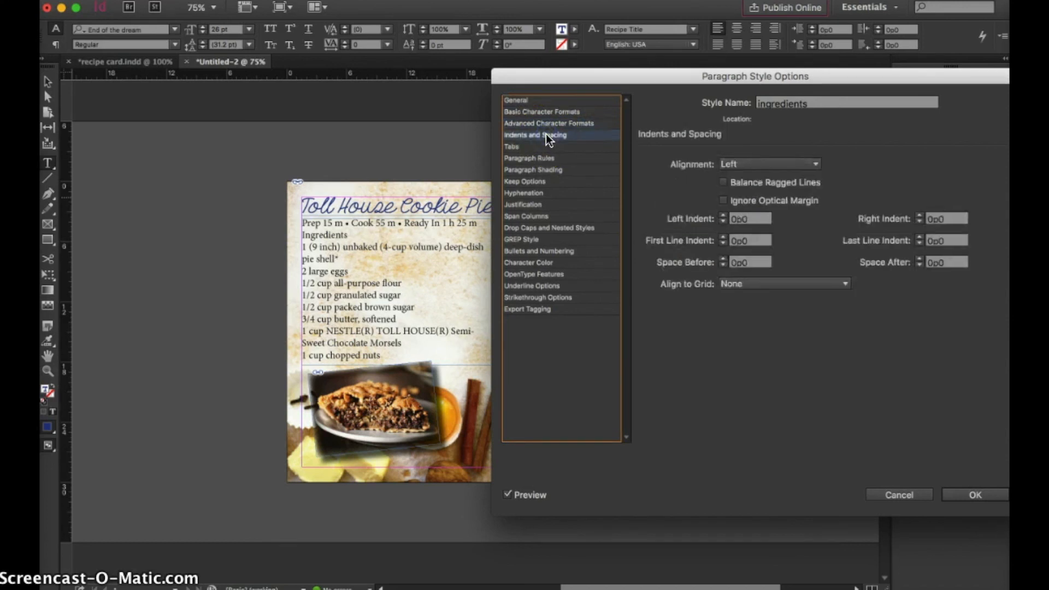
click(724, 215)
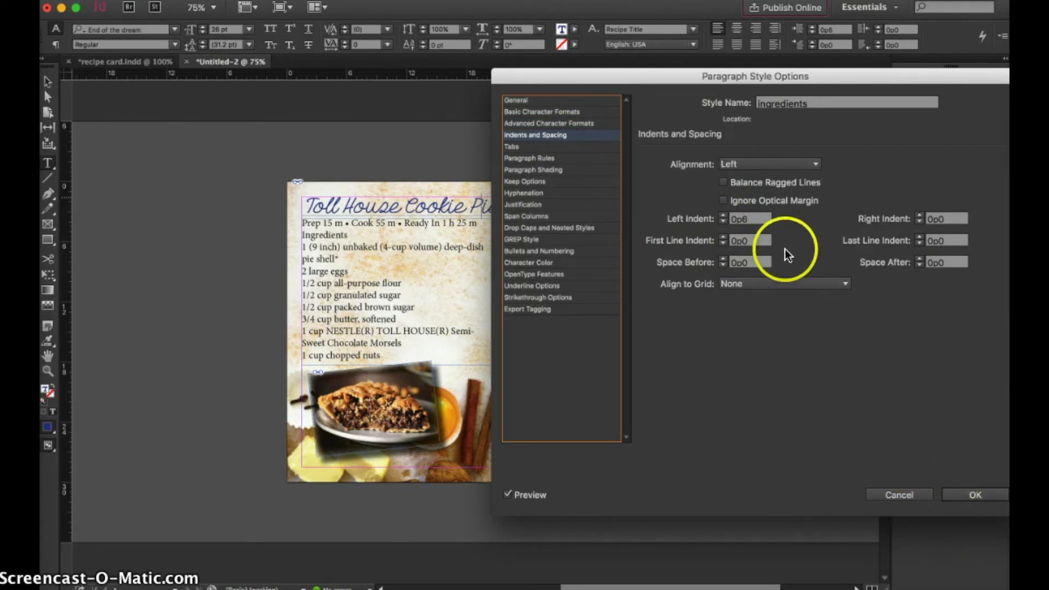
click(723, 216)
click(722, 215)
click(722, 216)
click(722, 216)
click(723, 216)
click(722, 216)
click(722, 215)
click(722, 215)
click(722, 216)
click(723, 216)
click(722, 216)
click(723, 216)
click(723, 216)
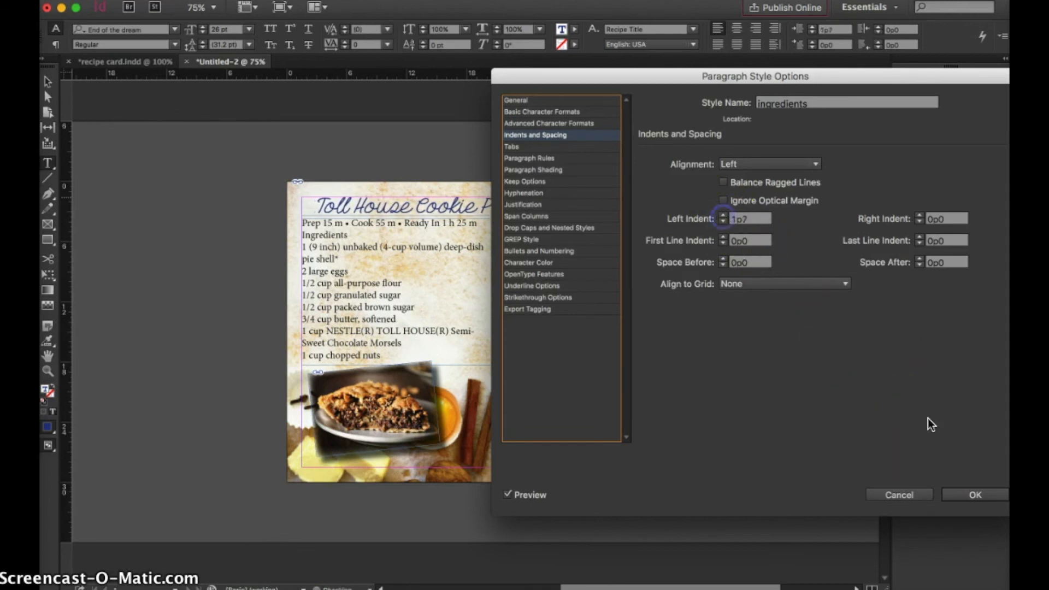
click(974, 493)
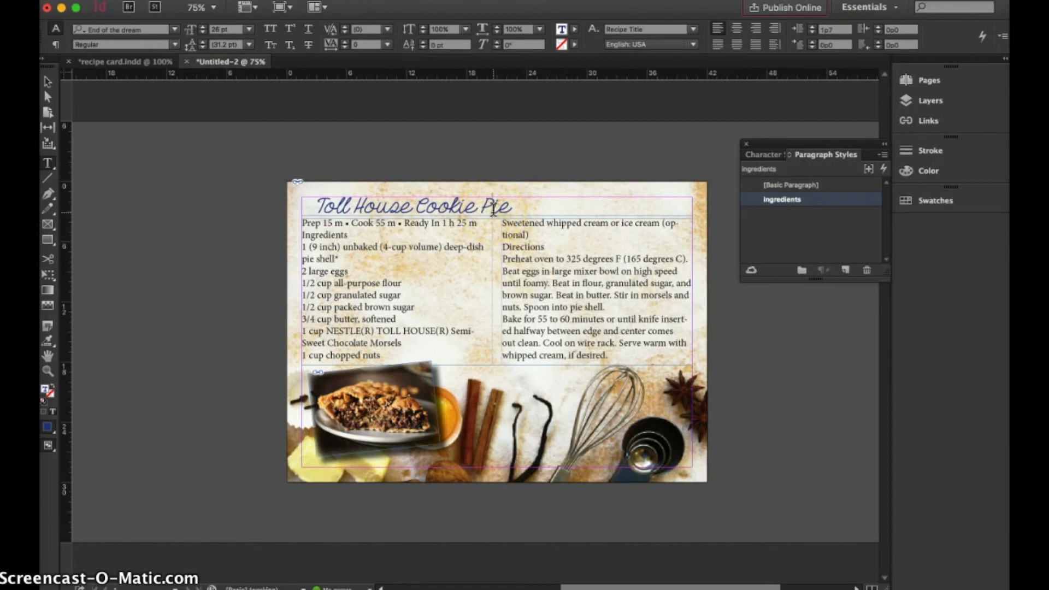
click(713, 185)
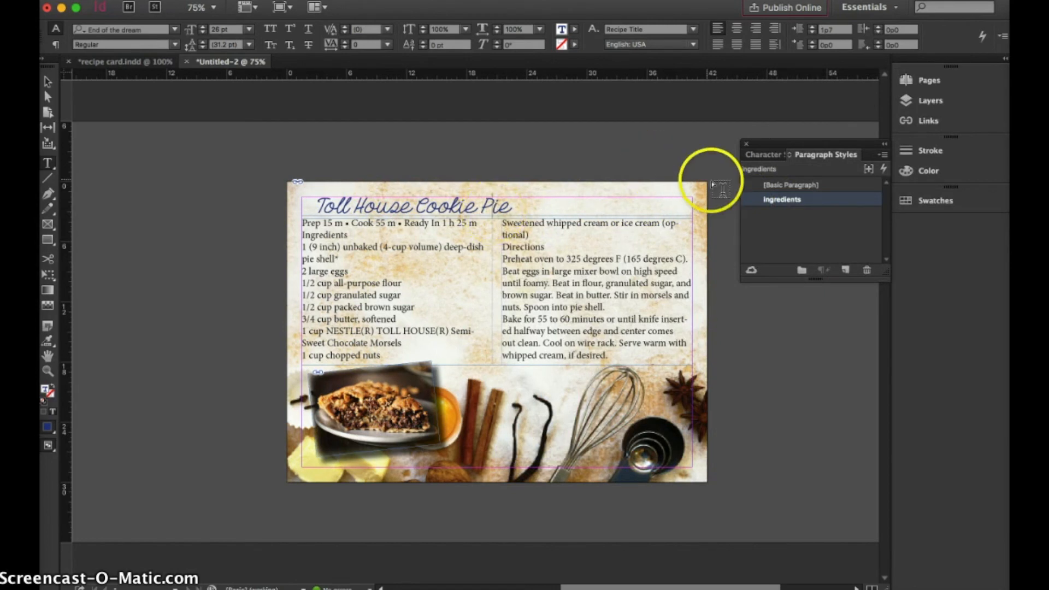
Return the title to the [Basic Paragraph] style and apply the ingredients paragraph style to the whole ingredient list
click(799, 183)
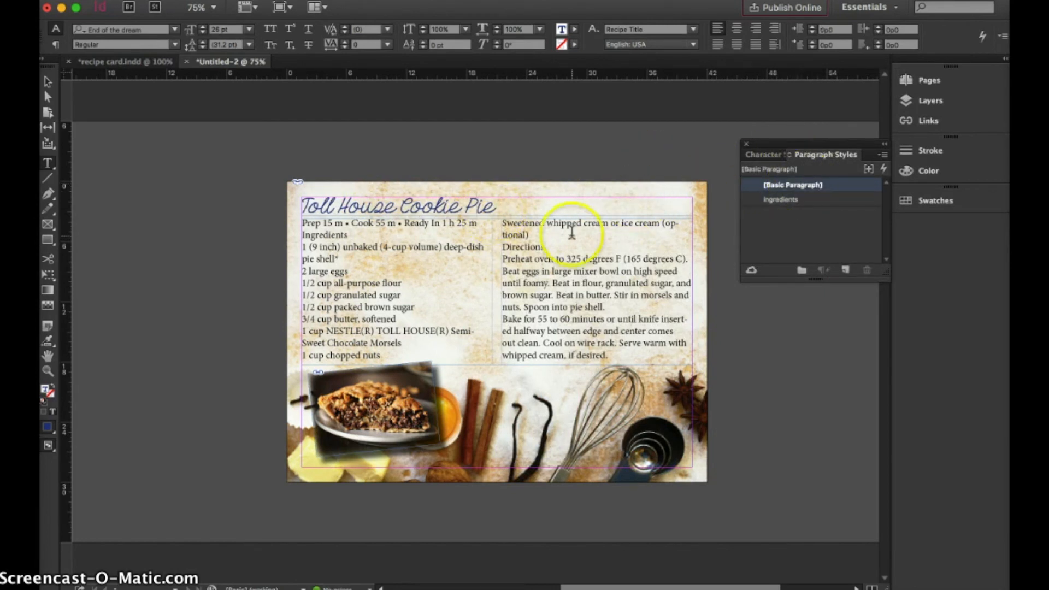
double_click(377, 307)
click(336, 332)
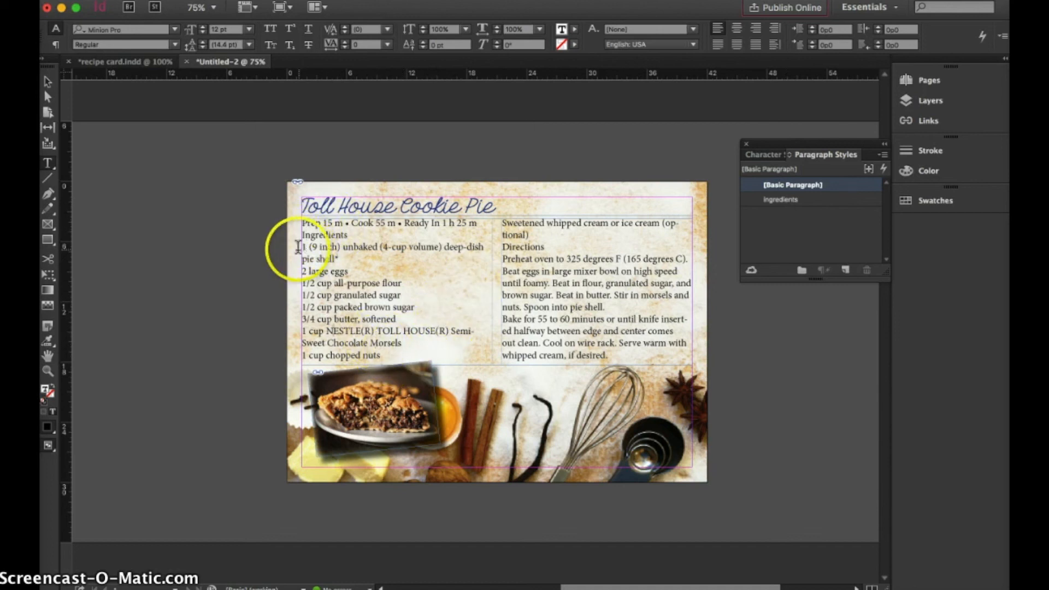
drag(303, 246, 532, 234)
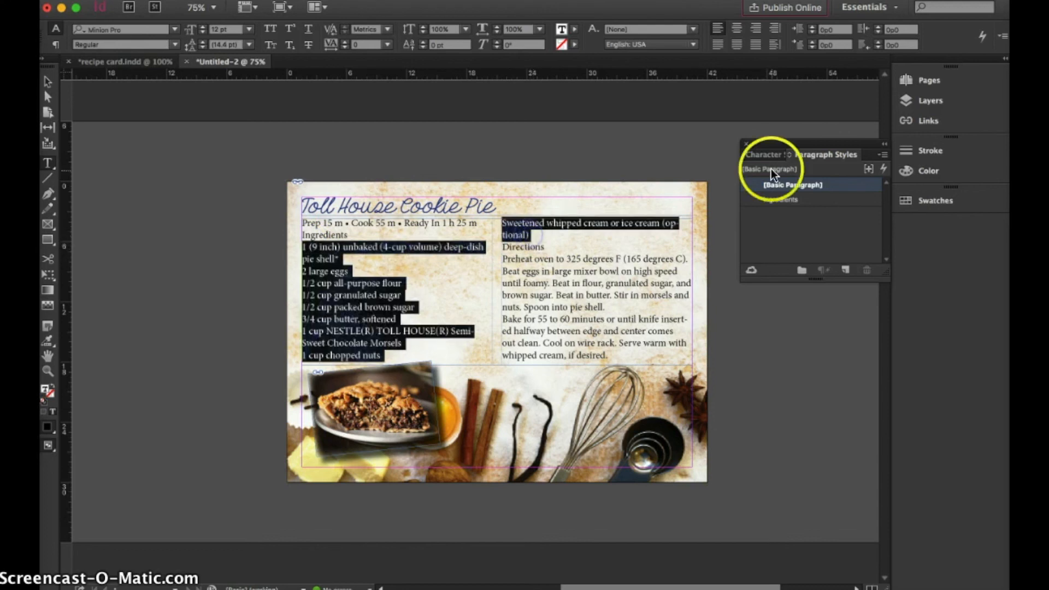
click(771, 199)
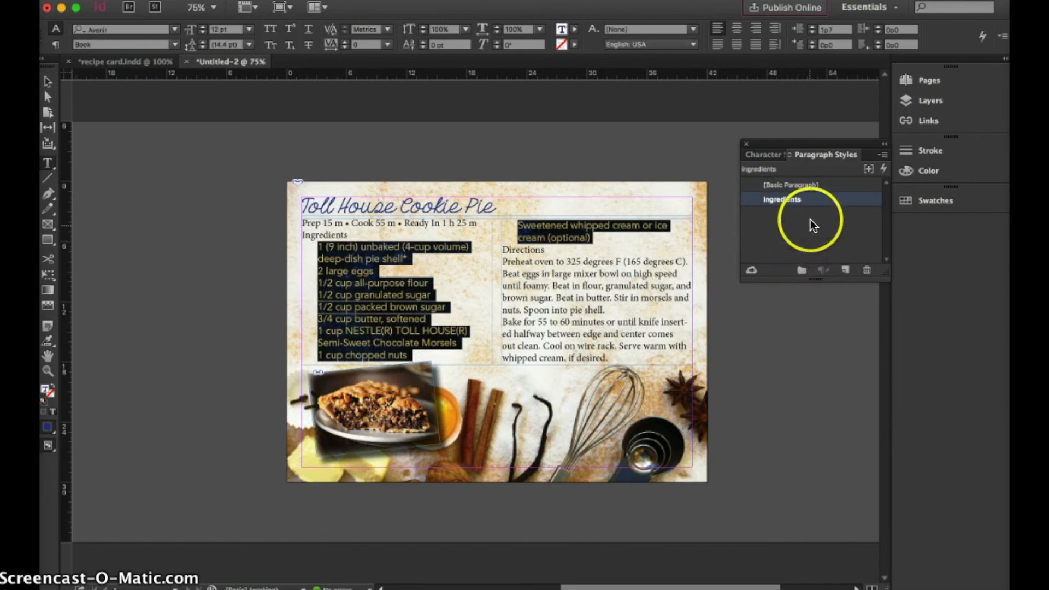
Set the ingredients paragraph style's font size to 10 pt, save the style and deselect the ingredient list
double_click(813, 202)
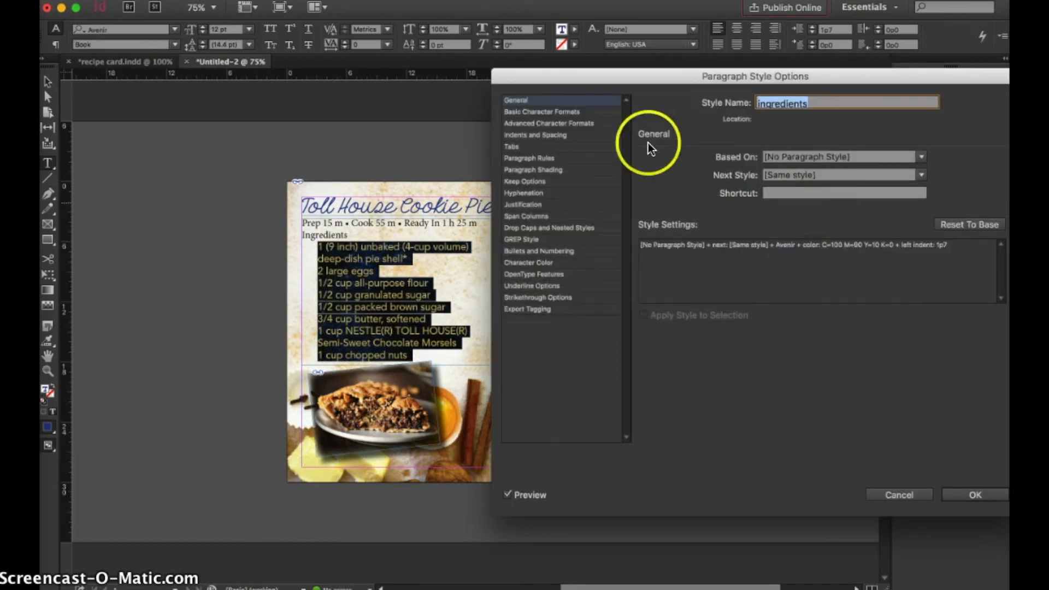
click(572, 112)
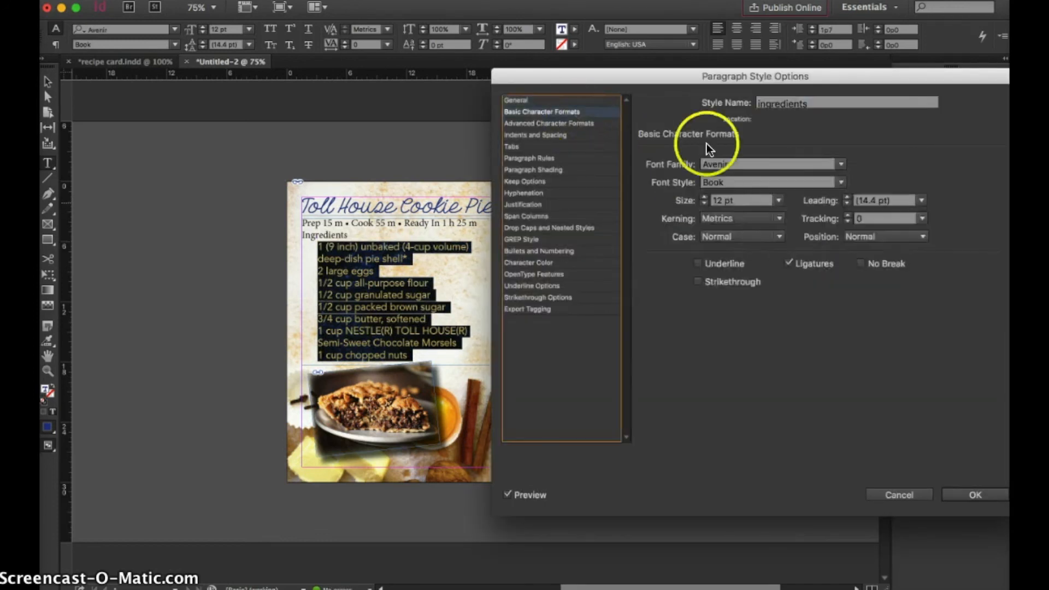
click(776, 200)
click(754, 258)
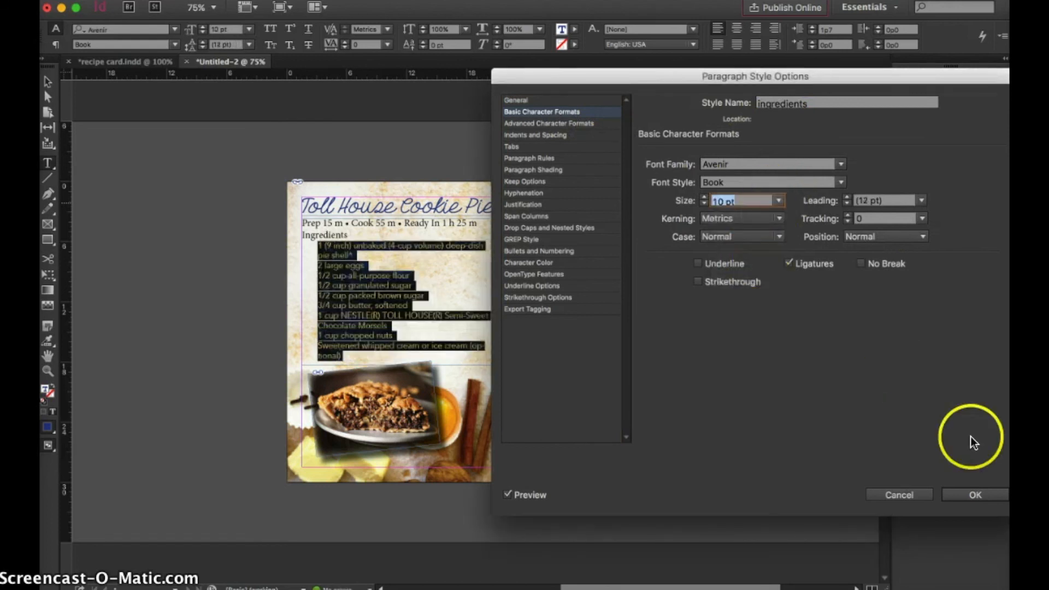
click(985, 495)
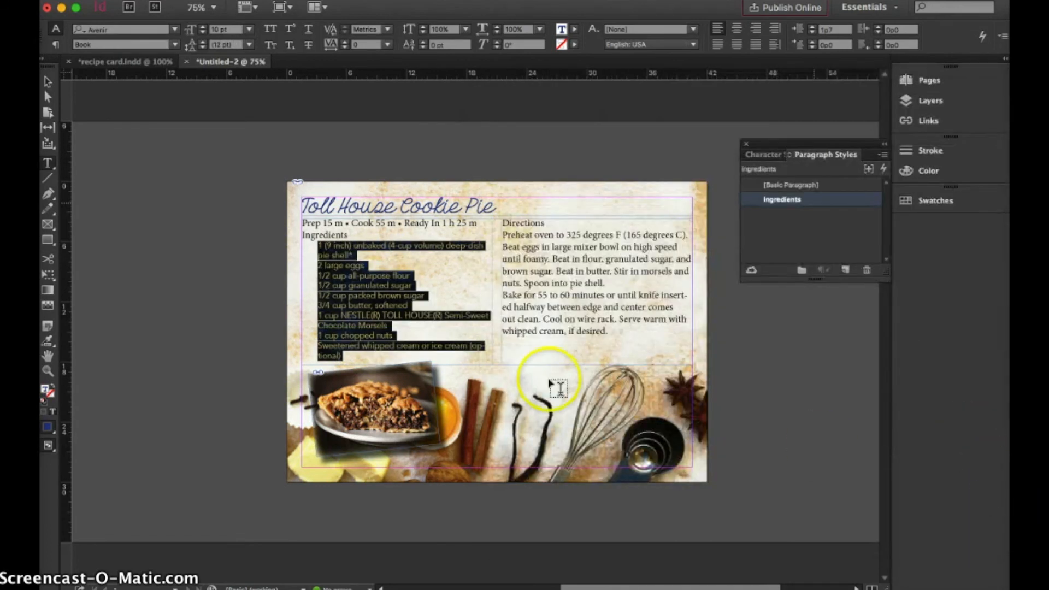
click(407, 268)
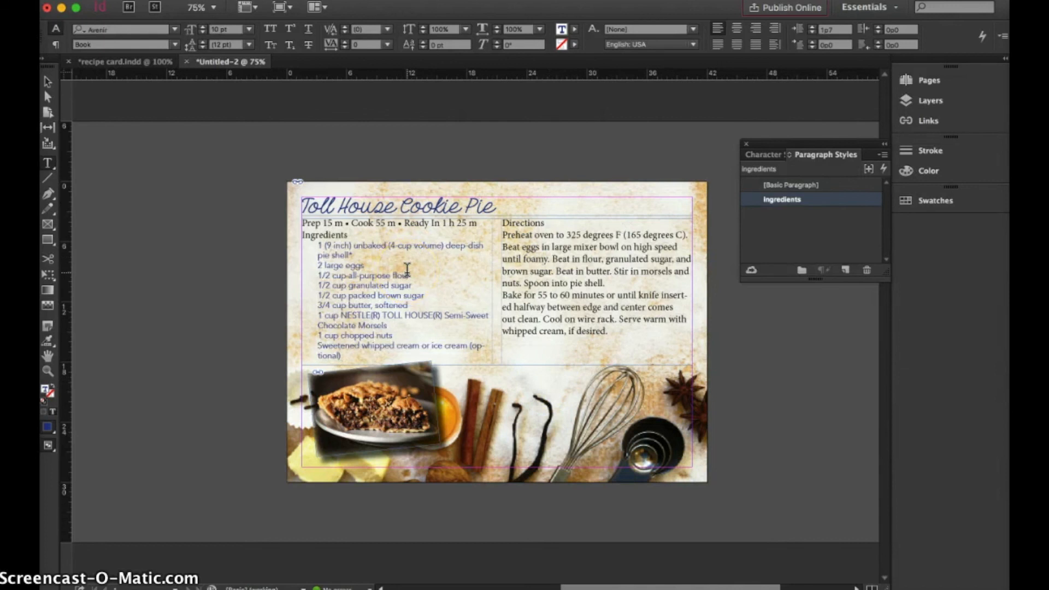
click(503, 210)
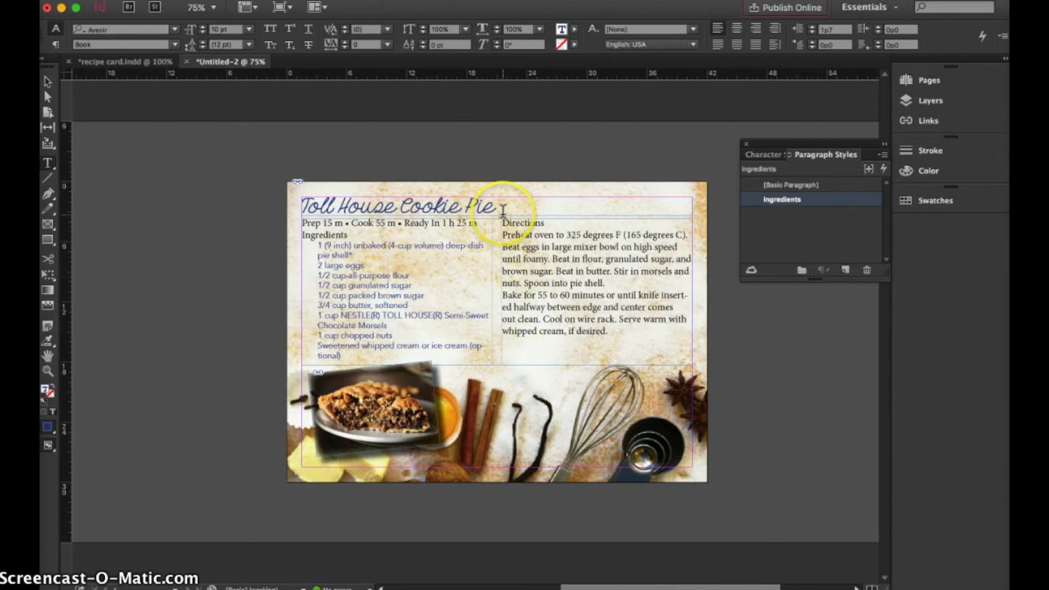
With the ingredient list selected, review the ingredients paragraph style's general, character format, and bullets and numbering settings
drag(342, 356, 304, 244)
click(768, 155)
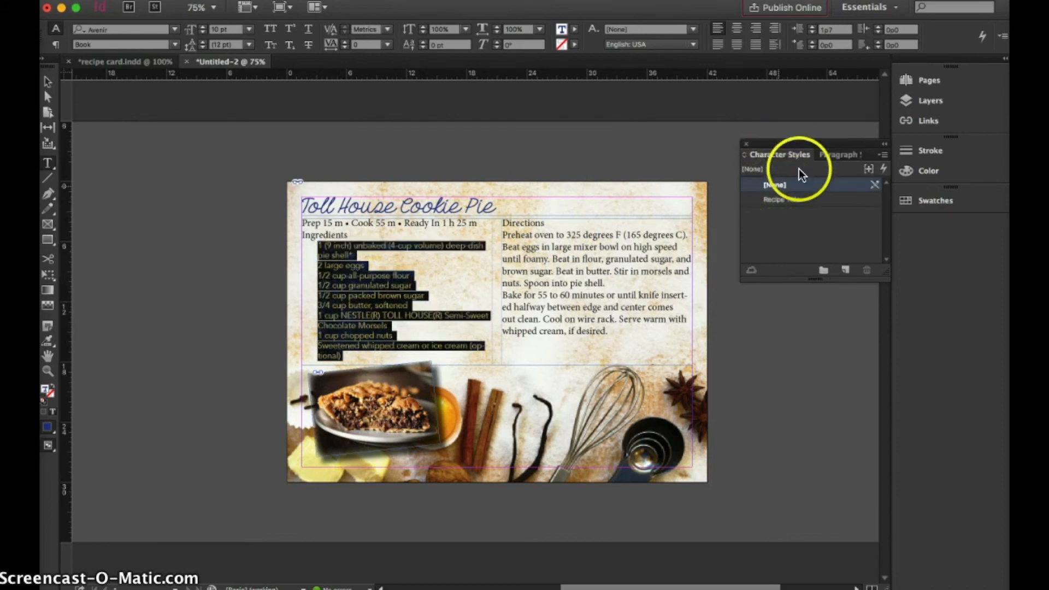
click(828, 155)
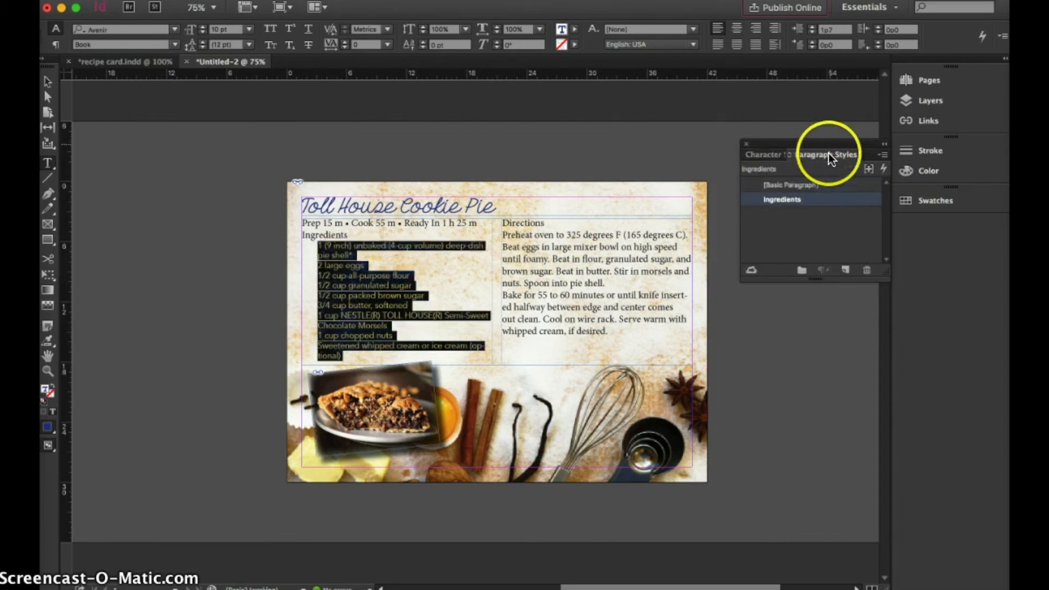
double_click(812, 198)
click(549, 122)
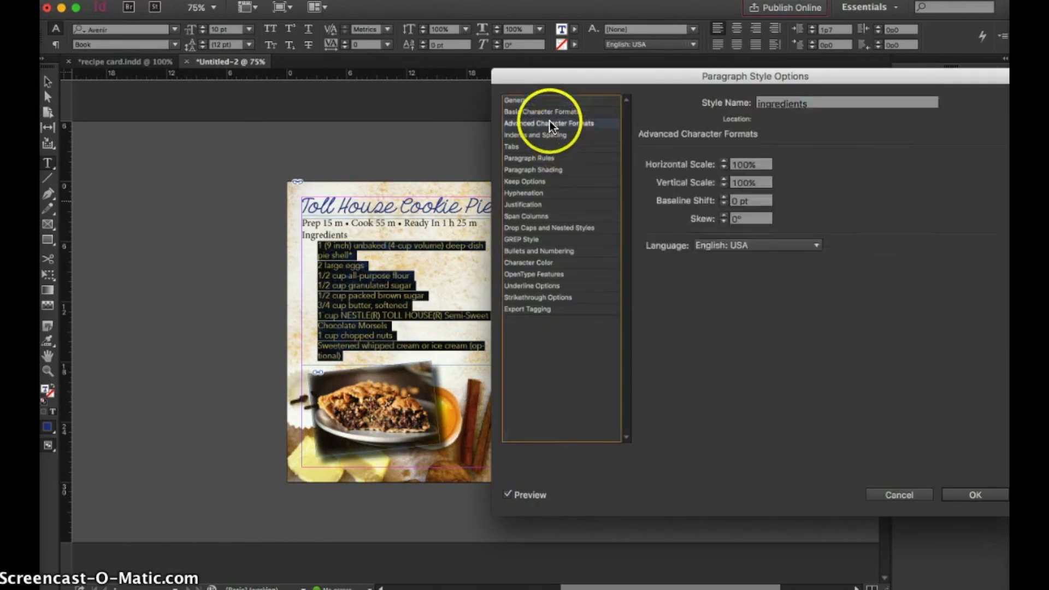
click(550, 110)
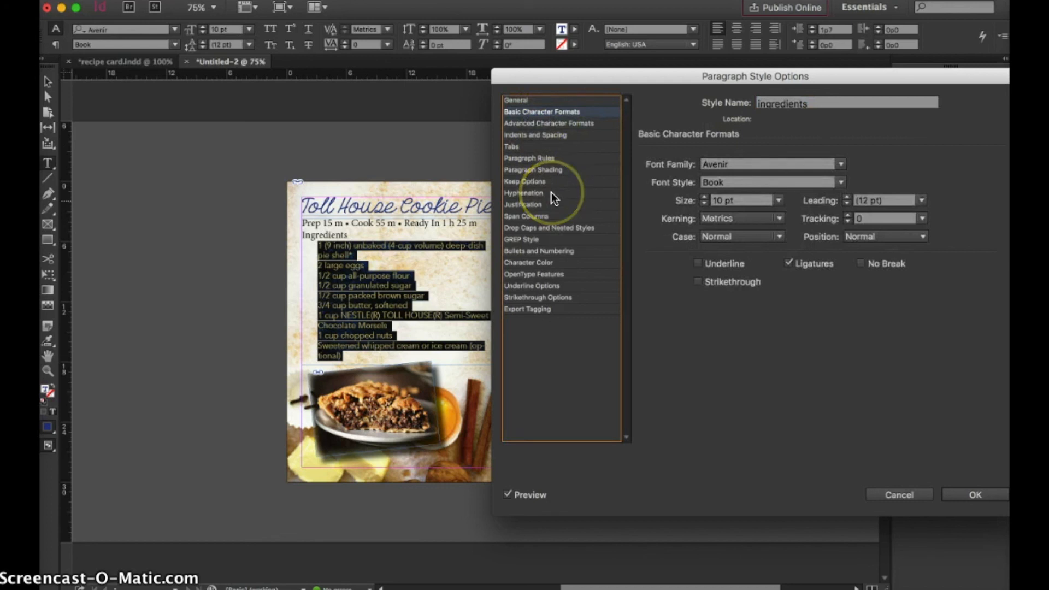
click(513, 100)
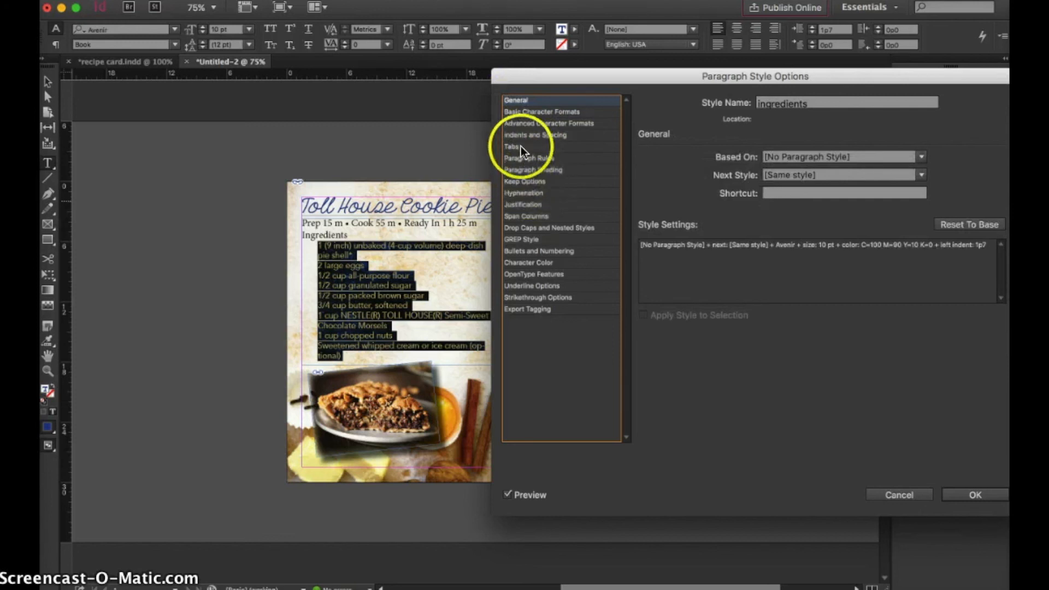
click(533, 251)
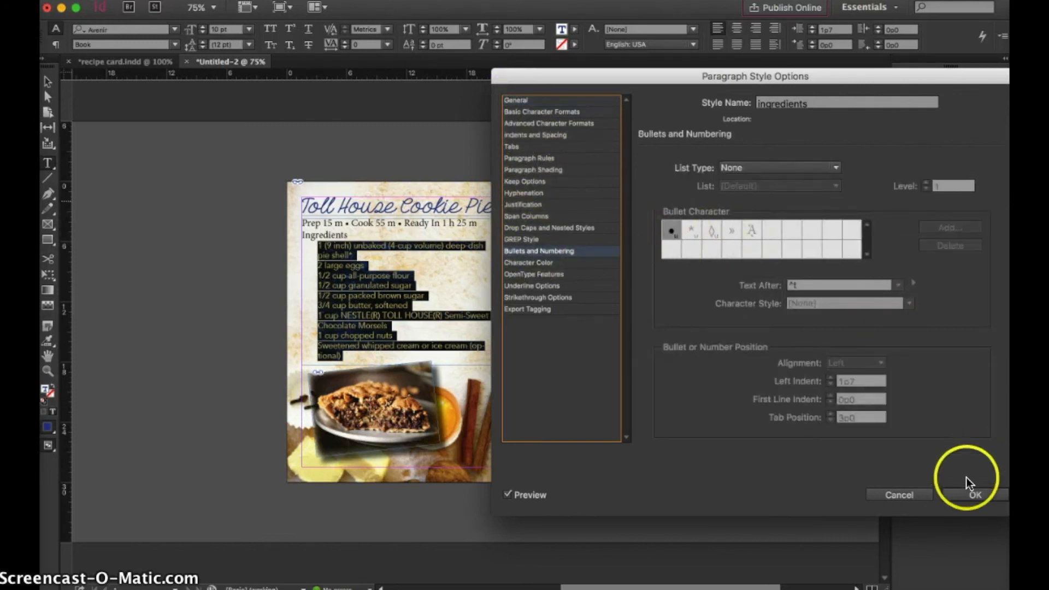
click(968, 494)
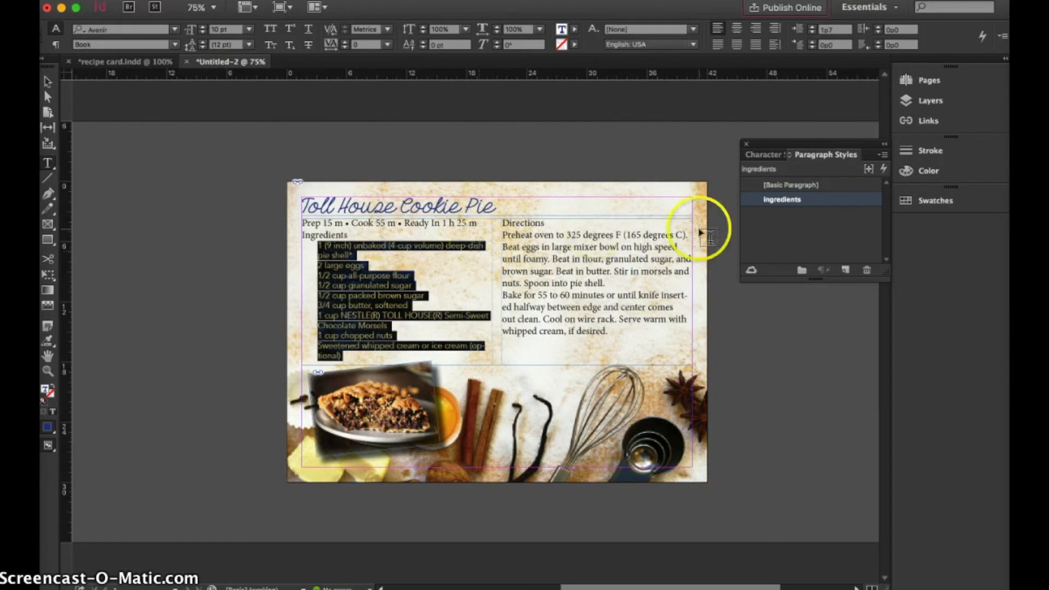
Move the "Prep 15 m • Cook 55 m • Ready In 1 h 25 m" line from the recipe text to the end of the title line
drag(480, 223, 296, 219)
key(ctrl+c)
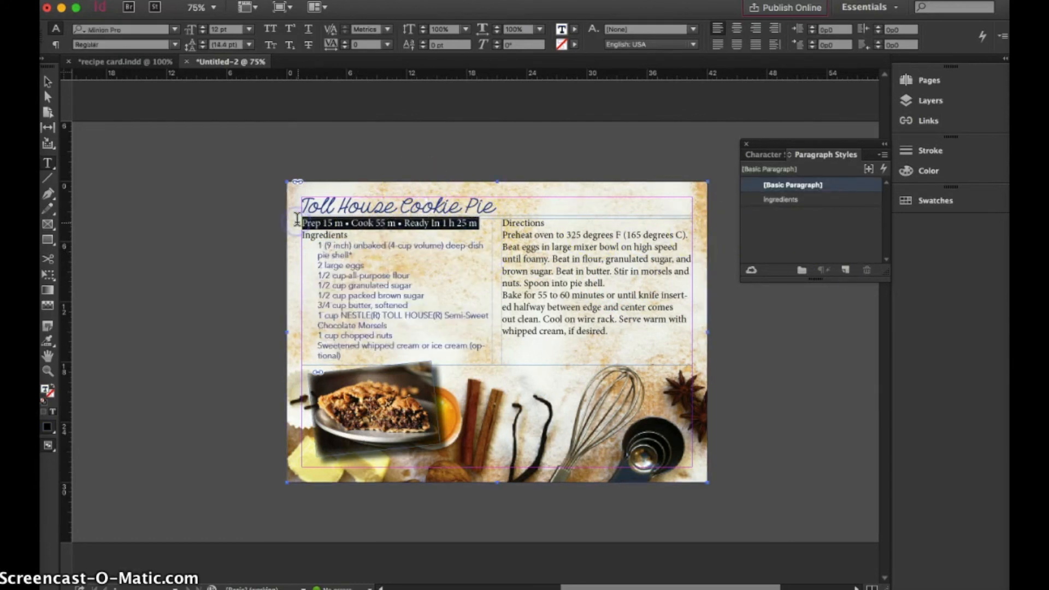
key(BackSpace)
click(499, 205)
key(ctrl+v)
Delete the empty line above the Ingredients heading and add a line break before Directions so it starts the second column
click(326, 224)
click(301, 235)
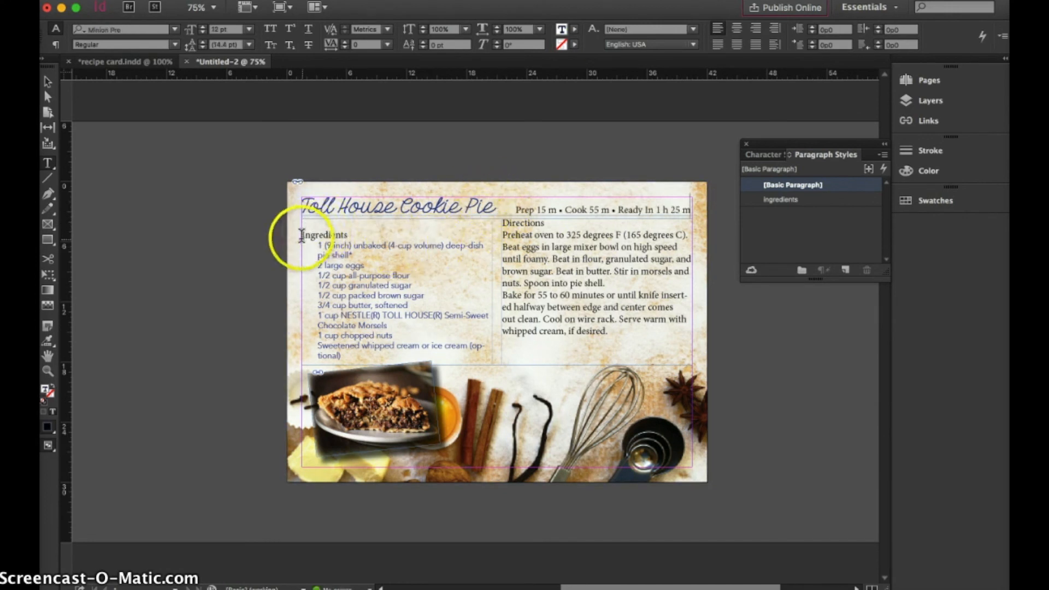
key(BackSpace)
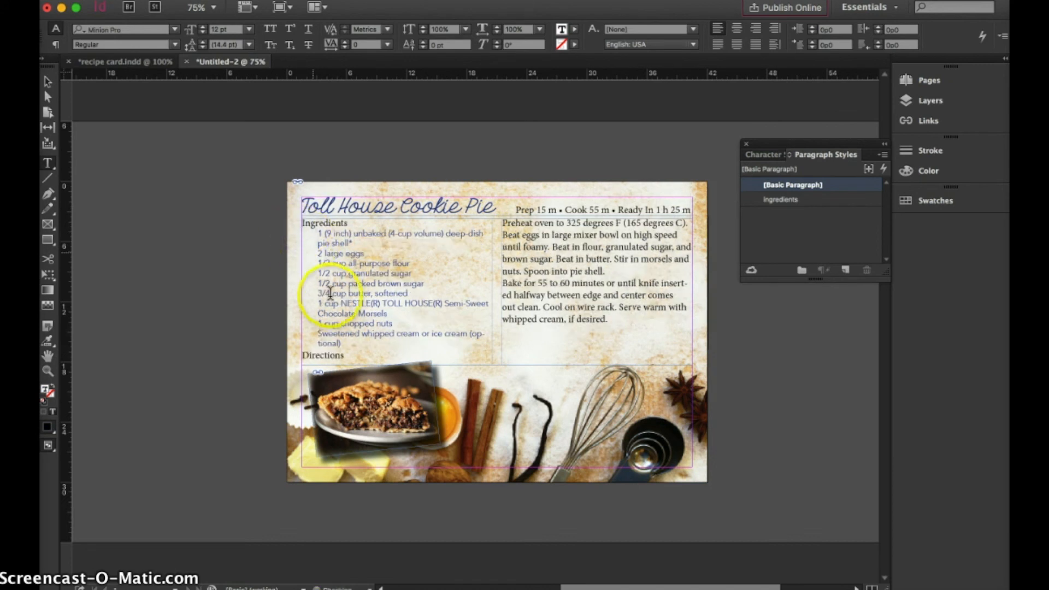
click(302, 355)
key(KP_Enter)
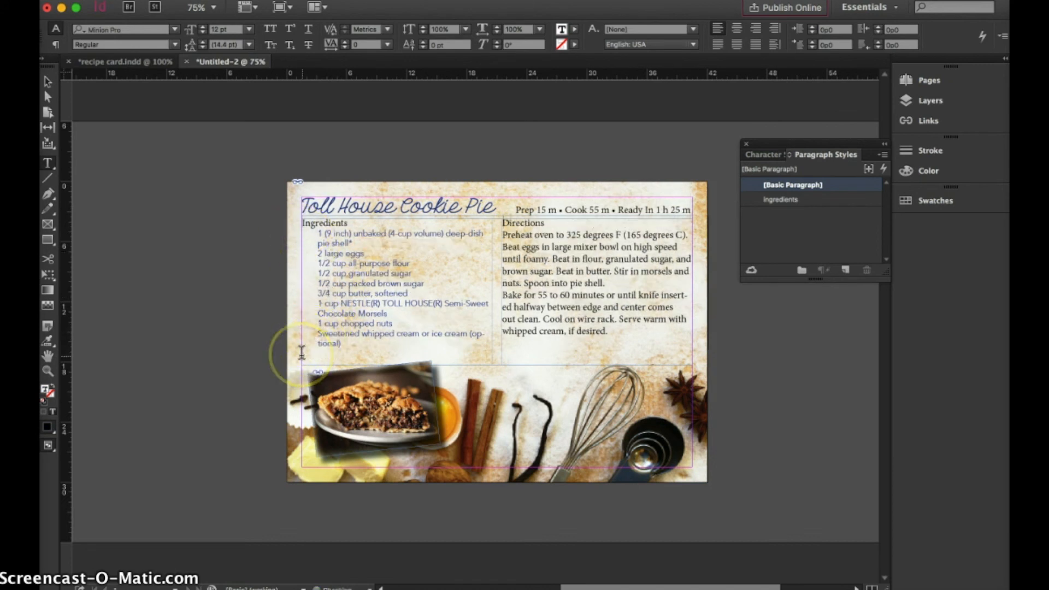
Shorten the two-column recipe text frame from its lower edge and shift both it and the title frame slightly down
click(47, 82)
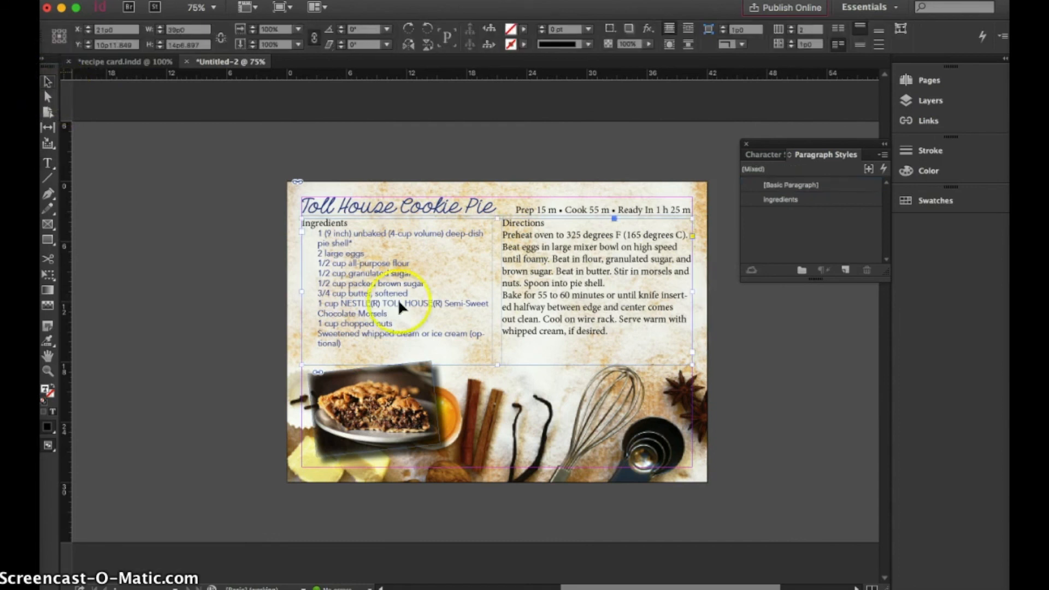
drag(498, 365, 497, 351)
drag(463, 277, 446, 295)
click(448, 207)
drag(448, 207, 448, 214)
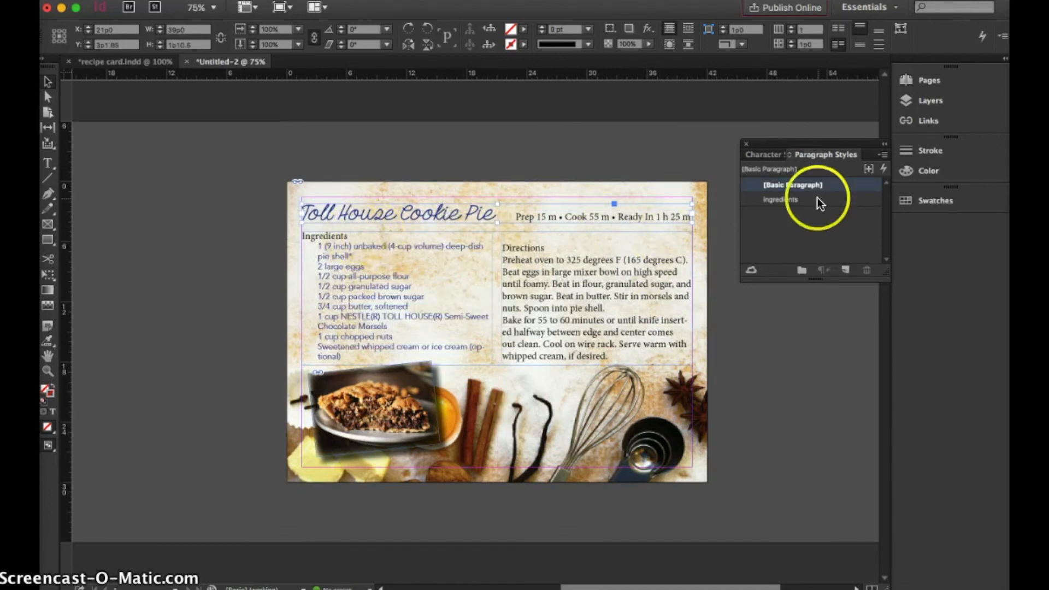
Create a new character style named "headings", based on [None]
click(764, 157)
click(845, 269)
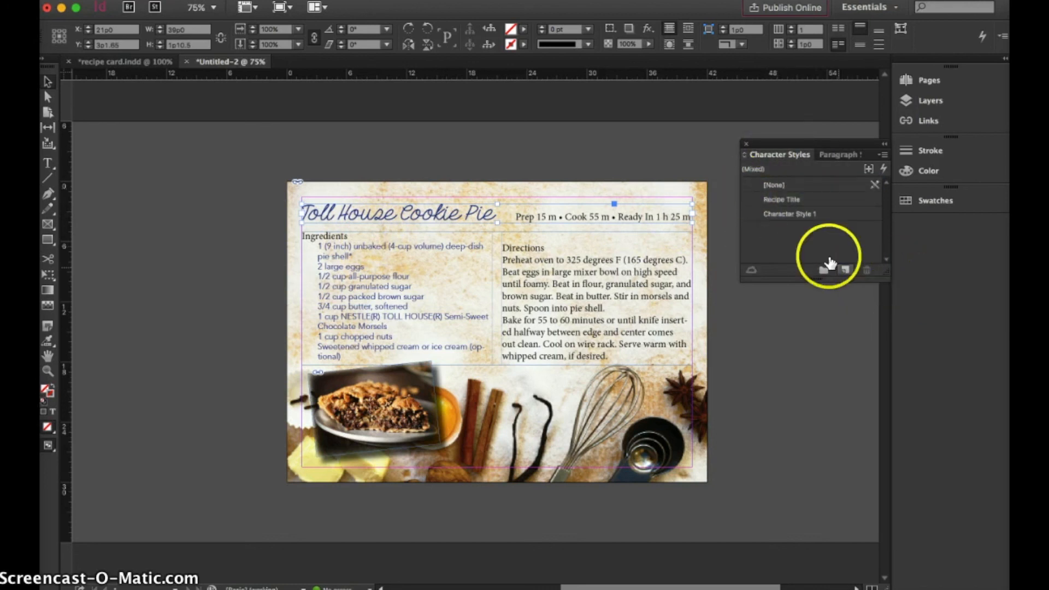
double_click(794, 212)
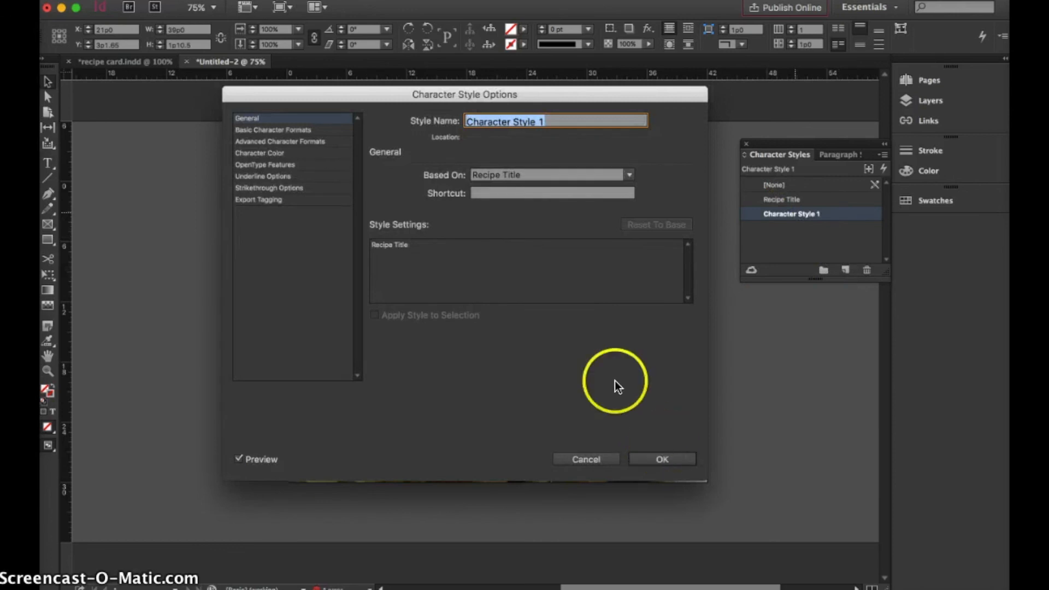
text(headings)
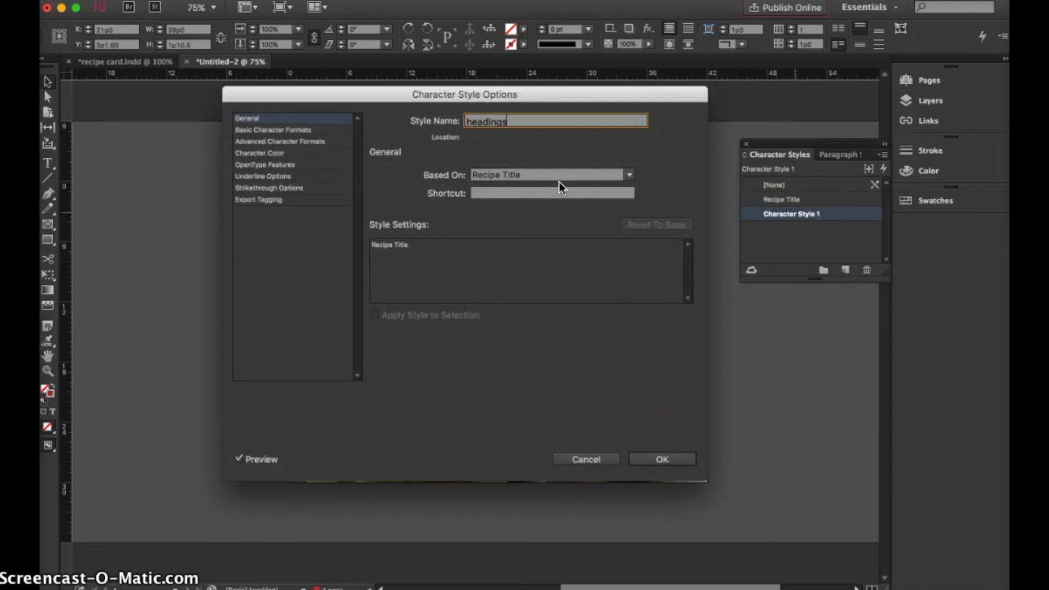
click(629, 173)
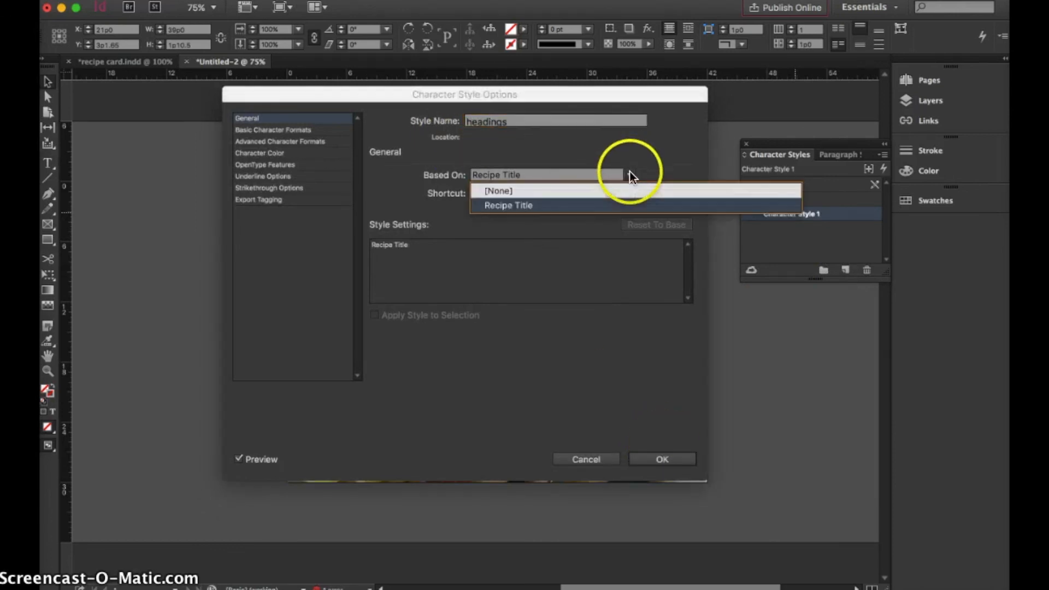
click(604, 191)
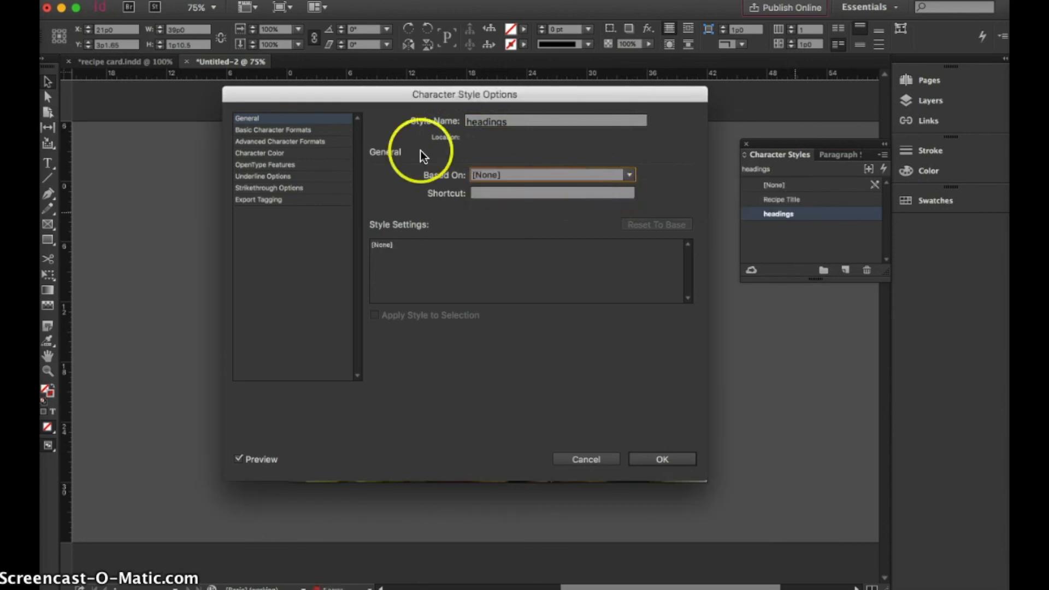
Set the headings character style's font size to 12 pt, keeping End of the dream Regular, and save the style
click(299, 130)
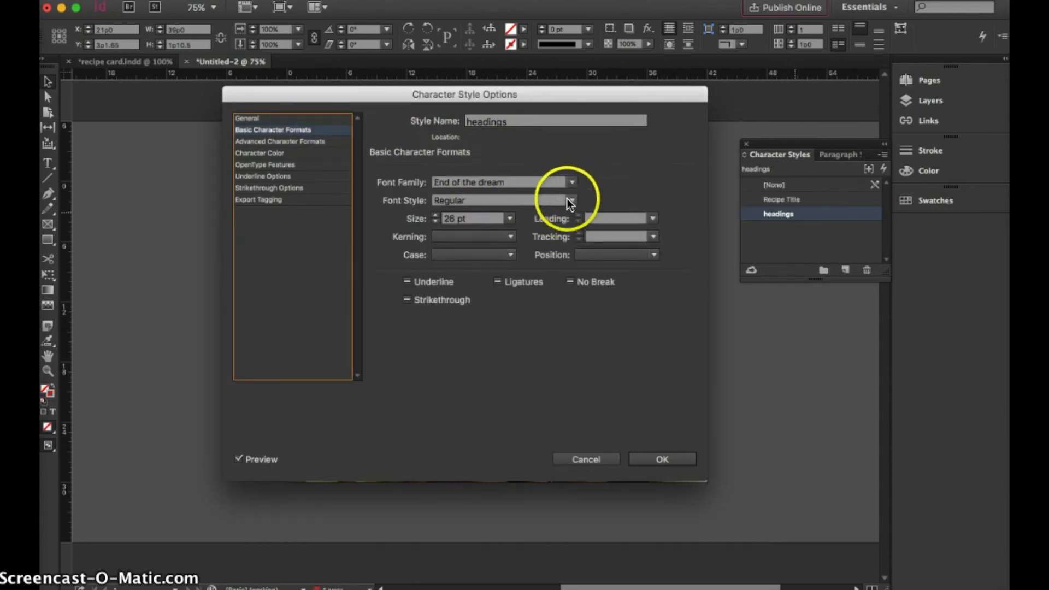
click(511, 220)
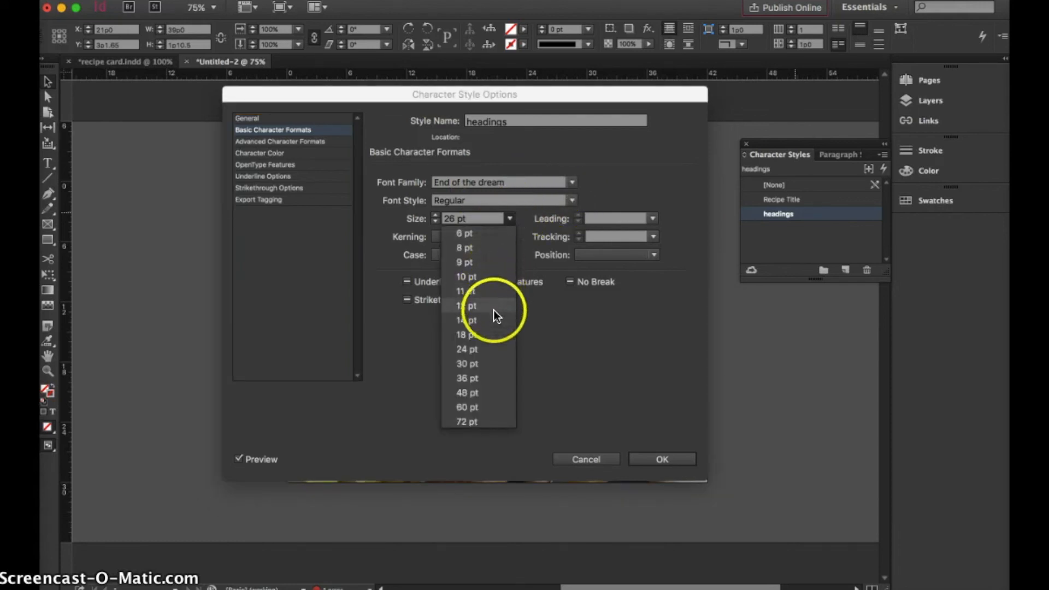
click(488, 306)
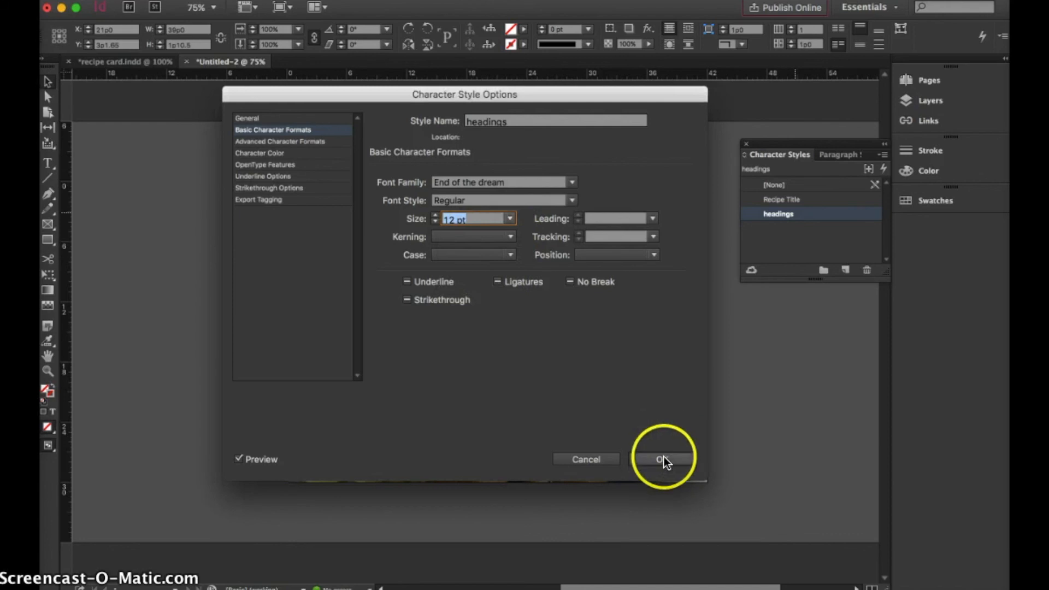
click(664, 460)
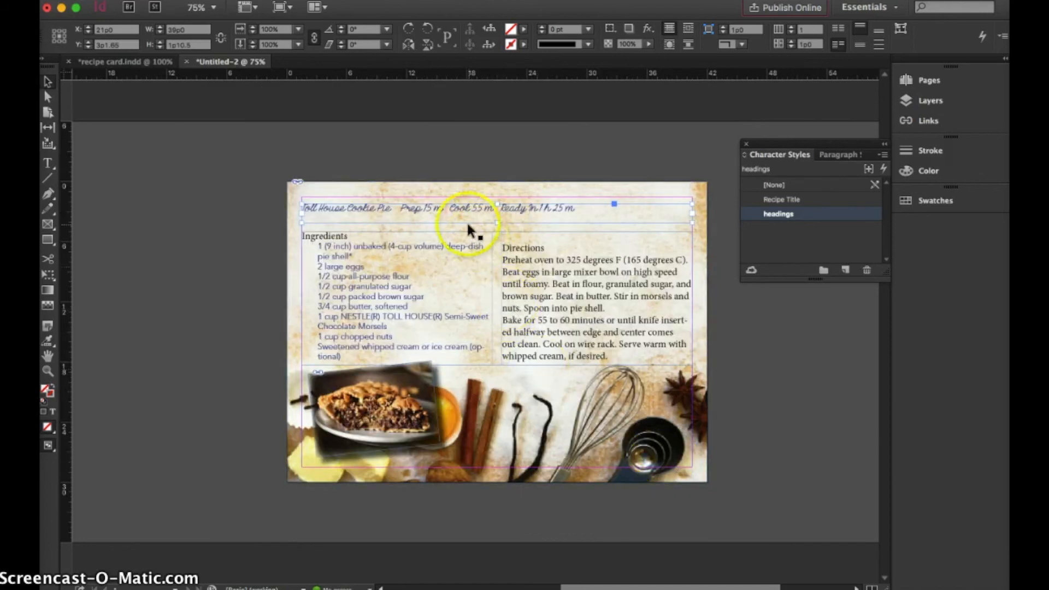
Apply the Recipe Title character style to the words "Toll House Cookie Pie" only, leaving the times in the headings style
click(706, 153)
double_click(549, 206)
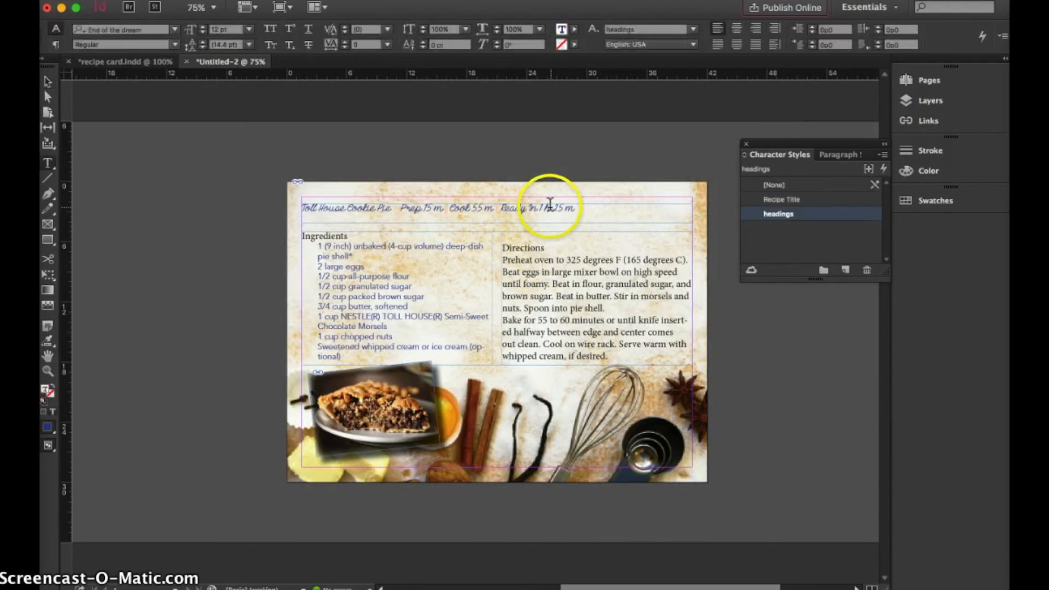
key(super+a)
click(770, 200)
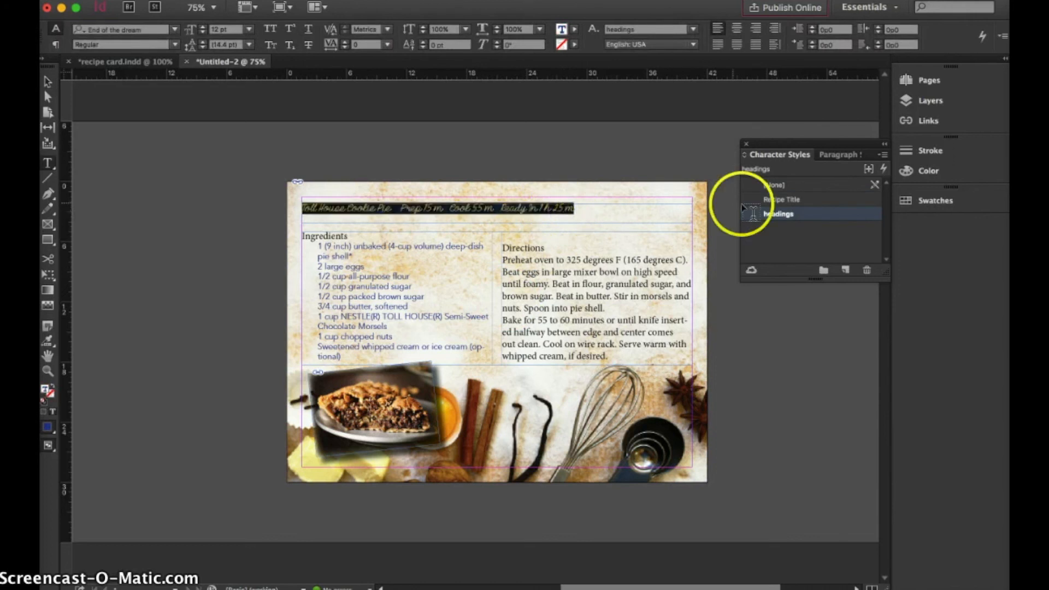
click(503, 235)
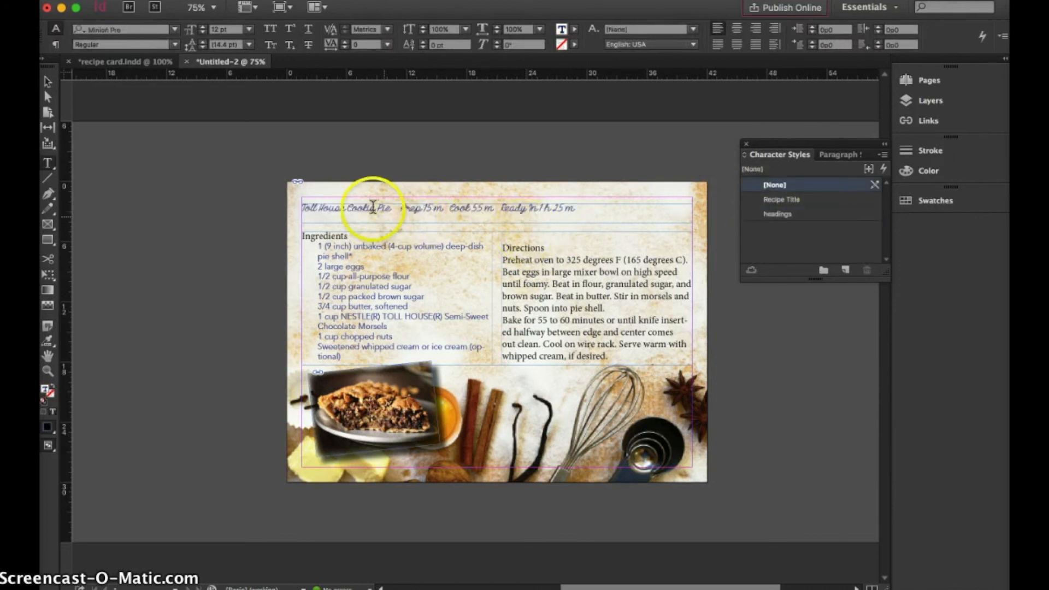
drag(387, 205, 290, 206)
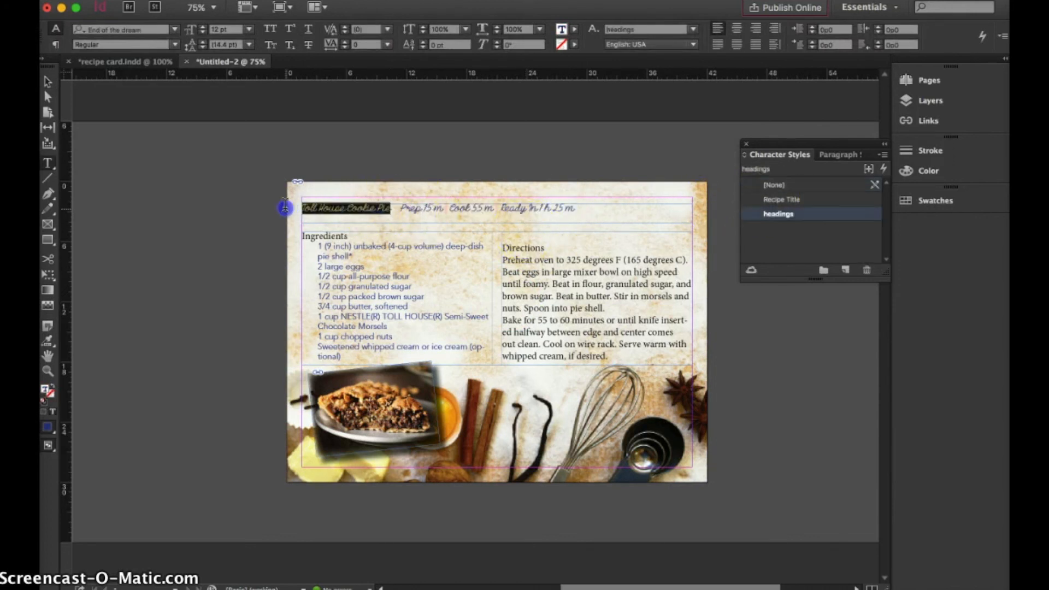
click(778, 198)
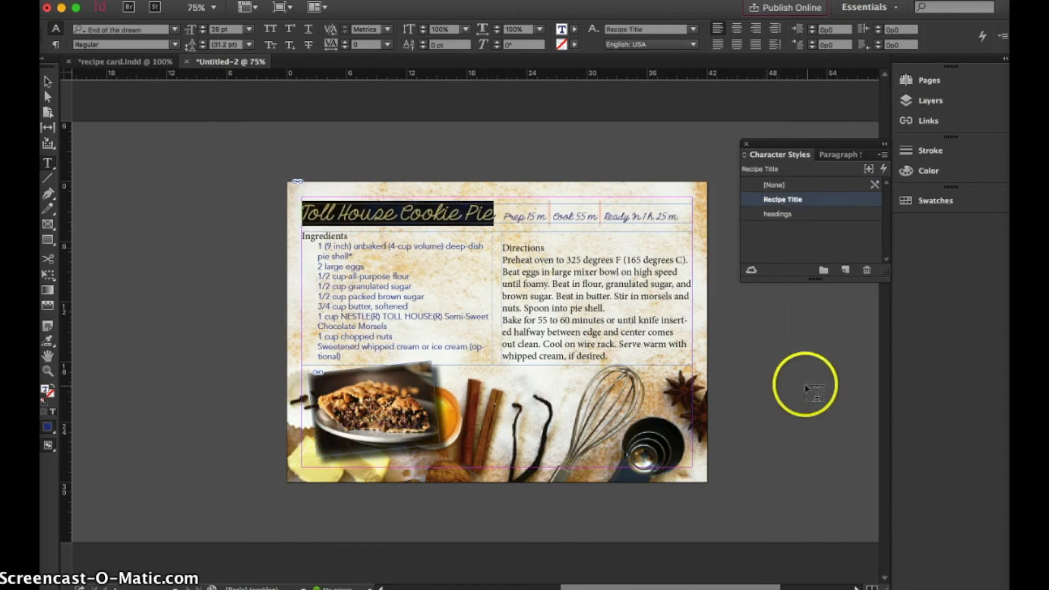
Remove the extra space between Prep and Cook and set the unsupported separator character there to the Avenir font
click(550, 216)
drag(553, 216, 544, 216)
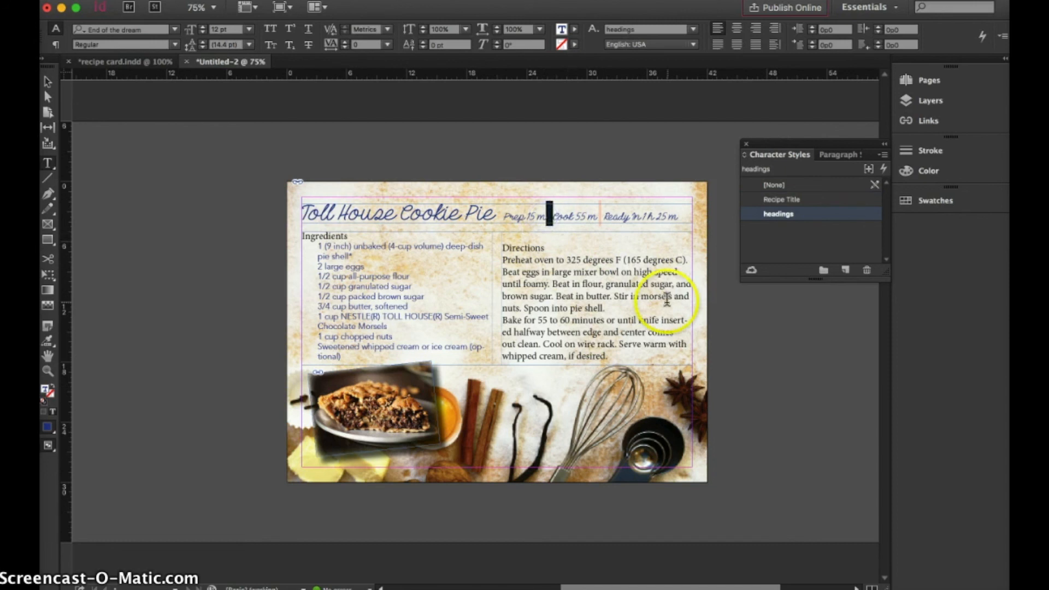
key(BackSpace)
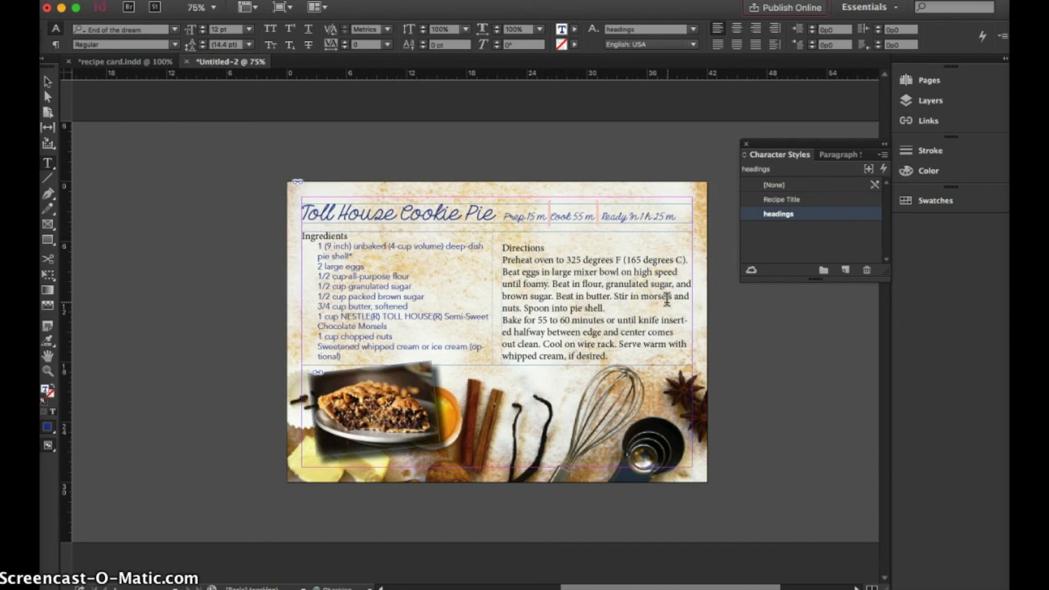
click(549, 214)
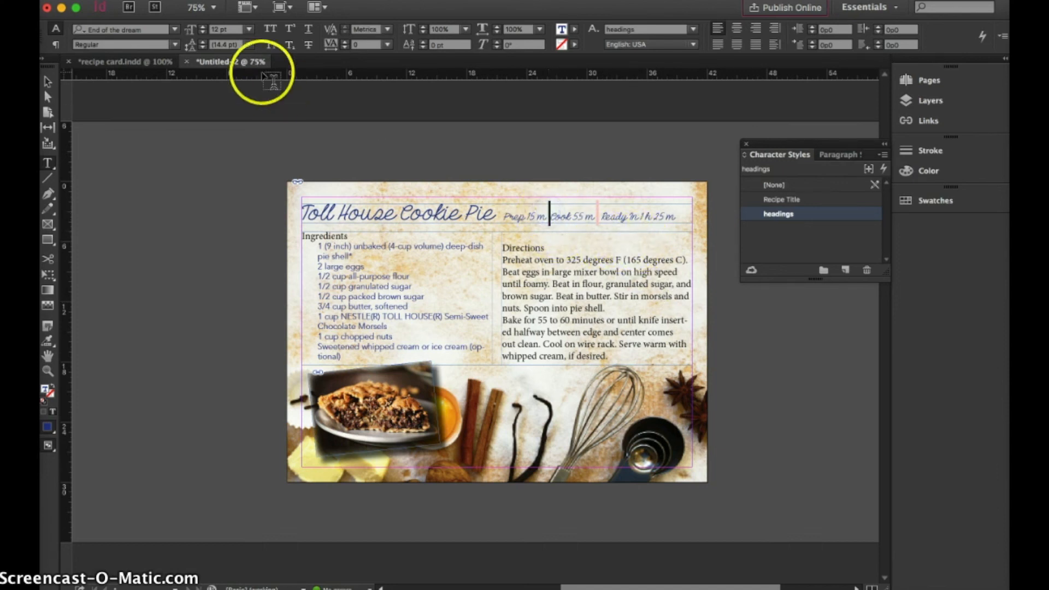
click(172, 30)
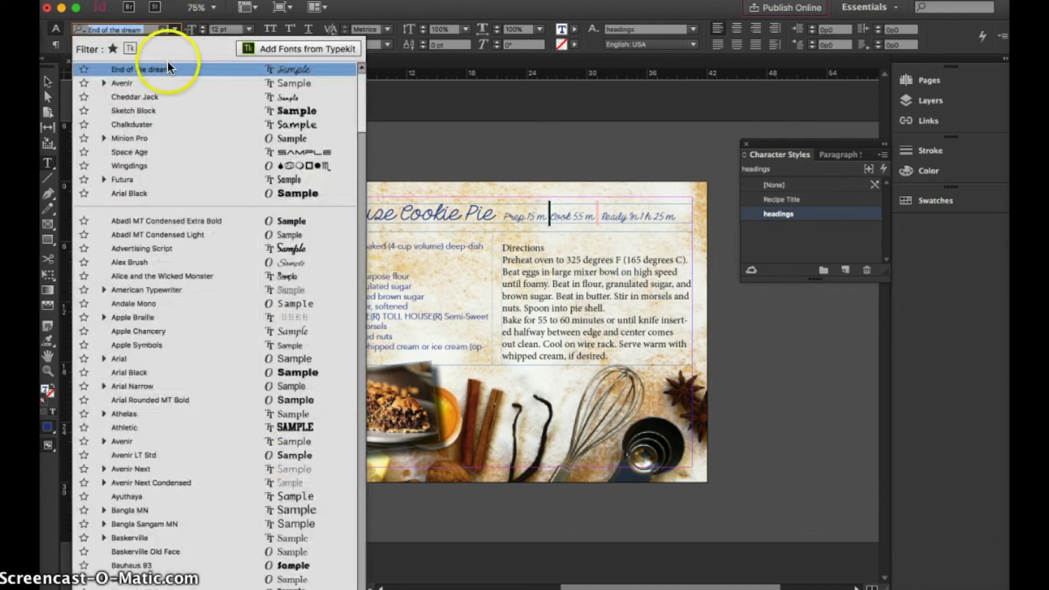
click(172, 83)
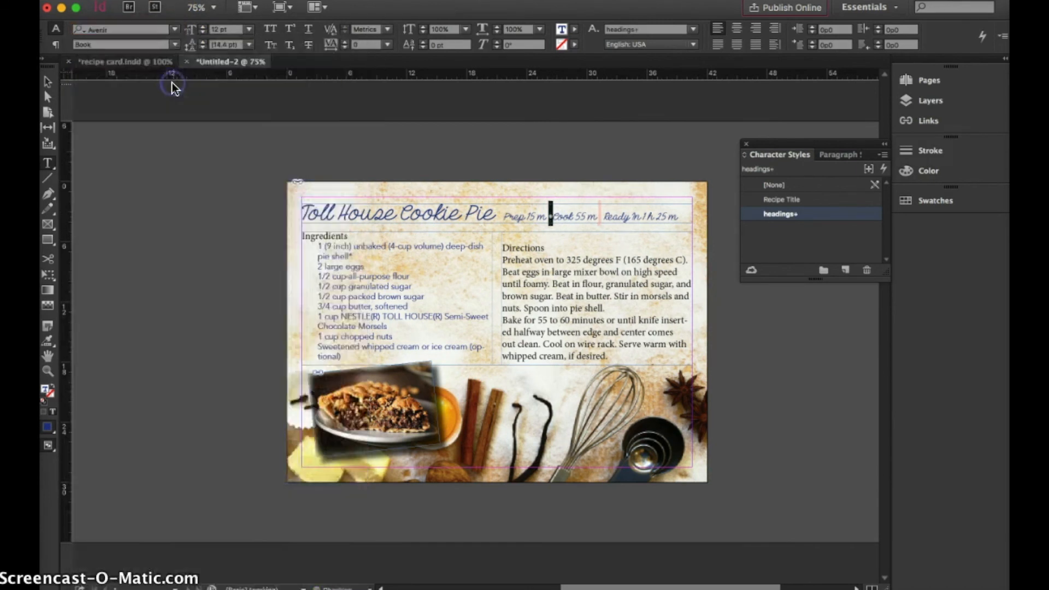
Set the separator between Cook and Ready In to Avenir and add a space after both bullets
click(603, 216)
drag(604, 217, 597, 218)
click(170, 29)
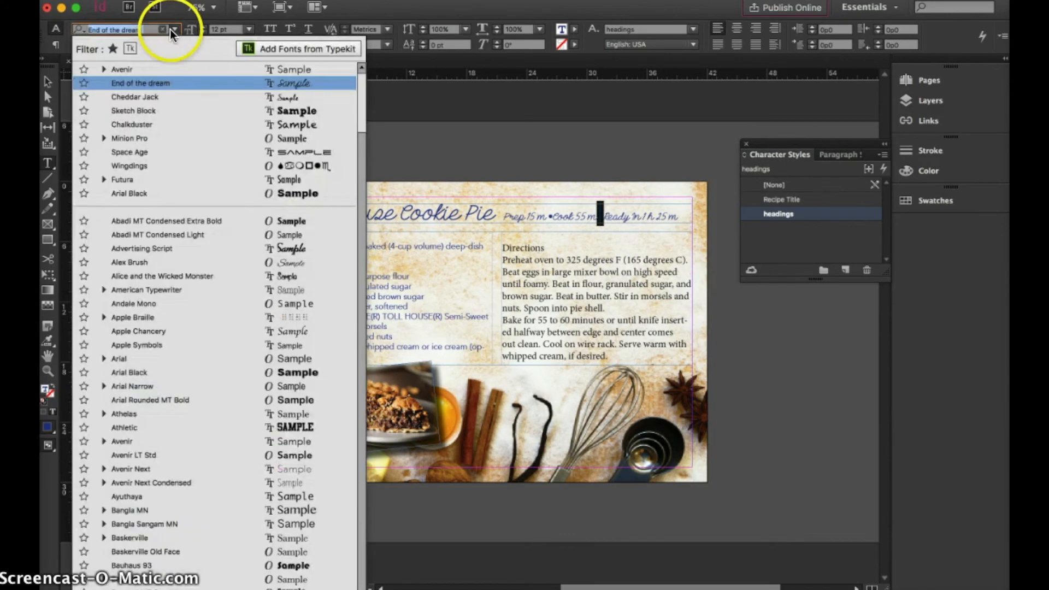
click(153, 70)
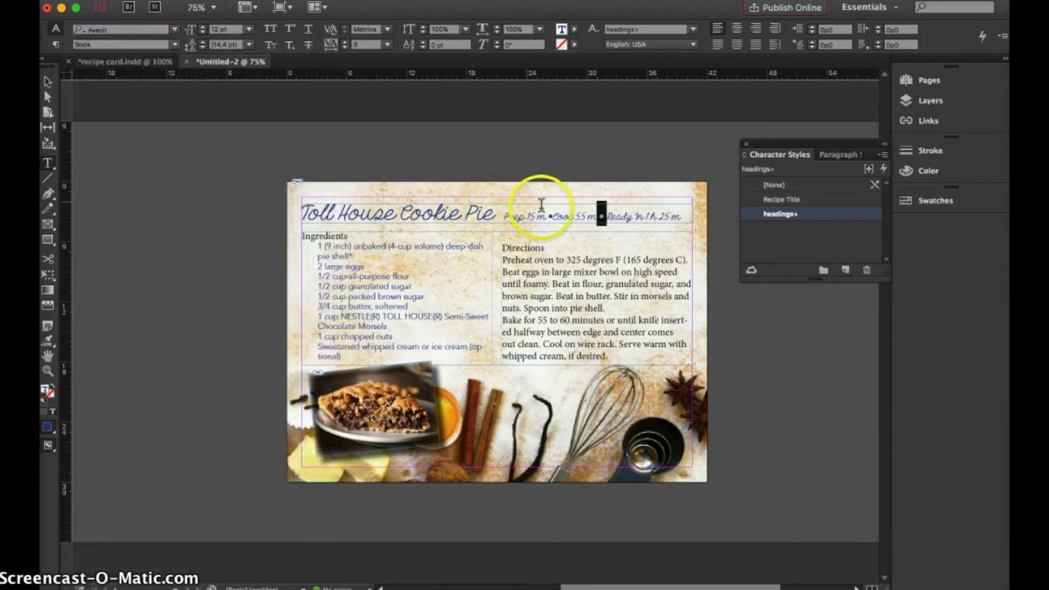
click(553, 216)
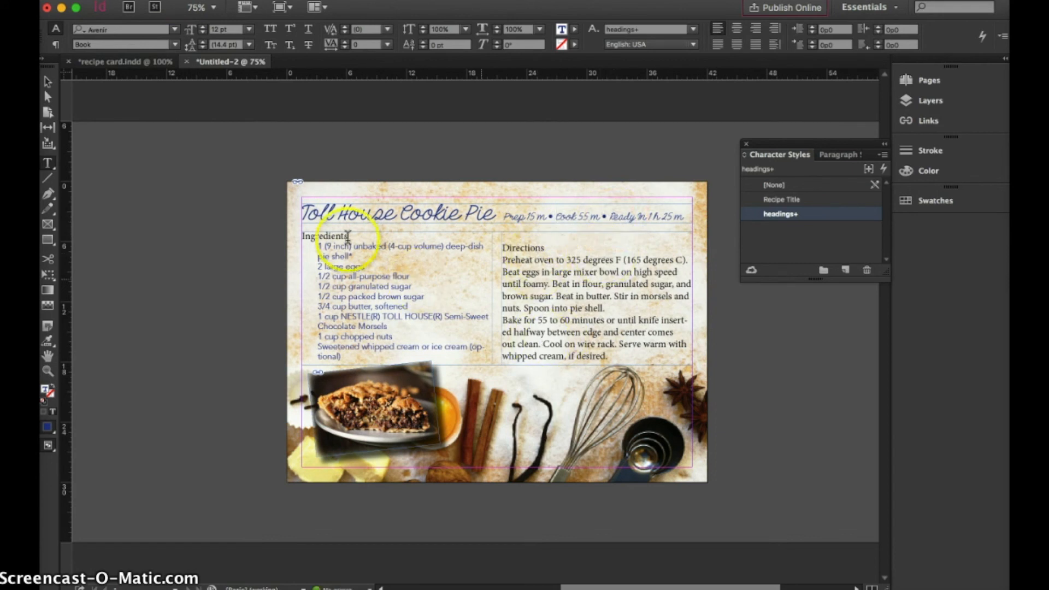
Apply the headings character style to the Ingredients and Directions headings, and delete the empty line above Directions
drag(347, 236, 284, 236)
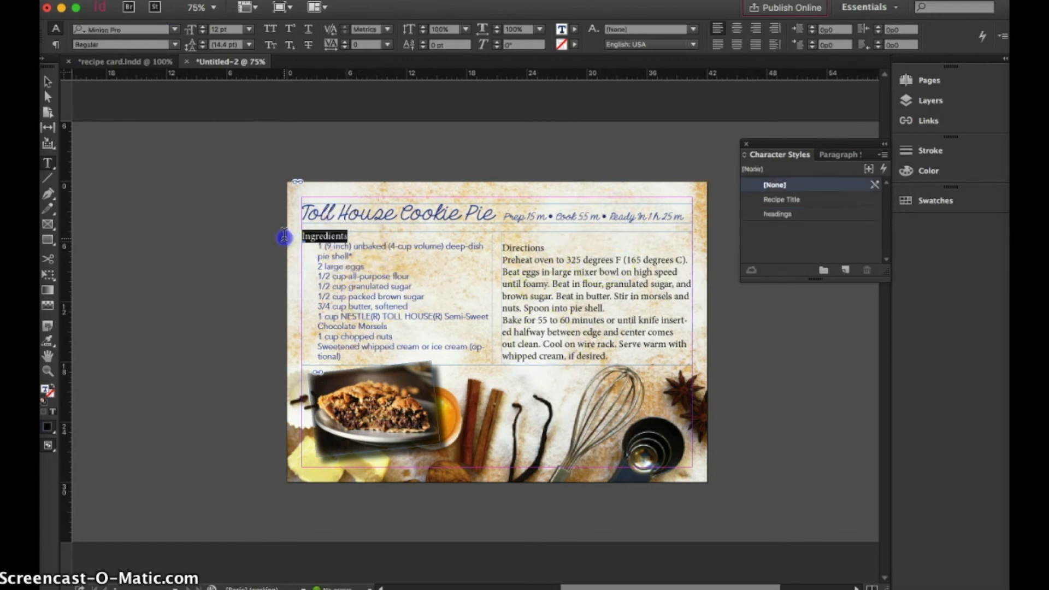
click(811, 214)
drag(544, 248, 501, 249)
click(767, 213)
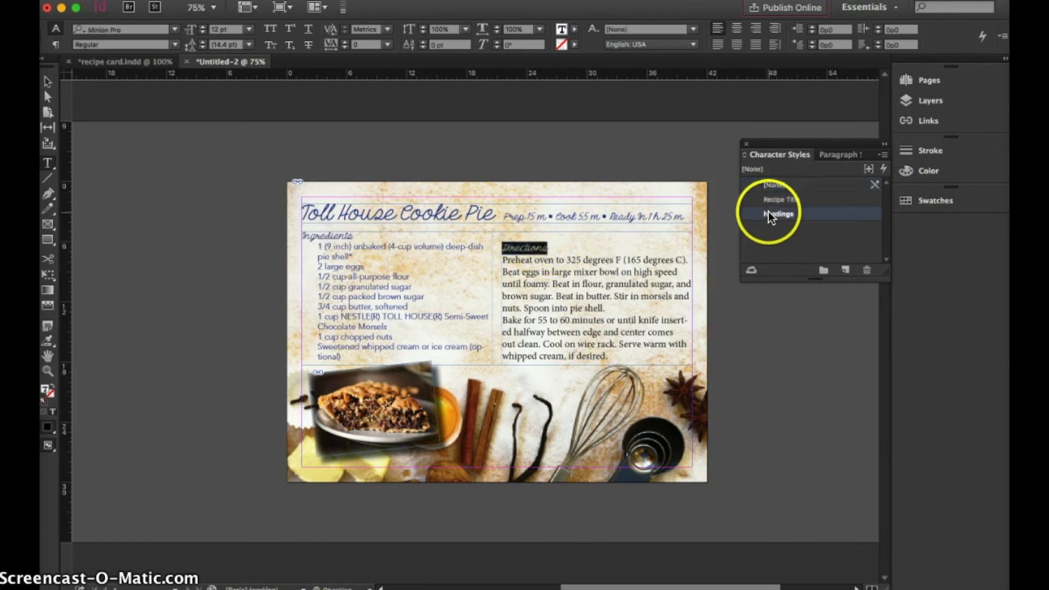
click(502, 246)
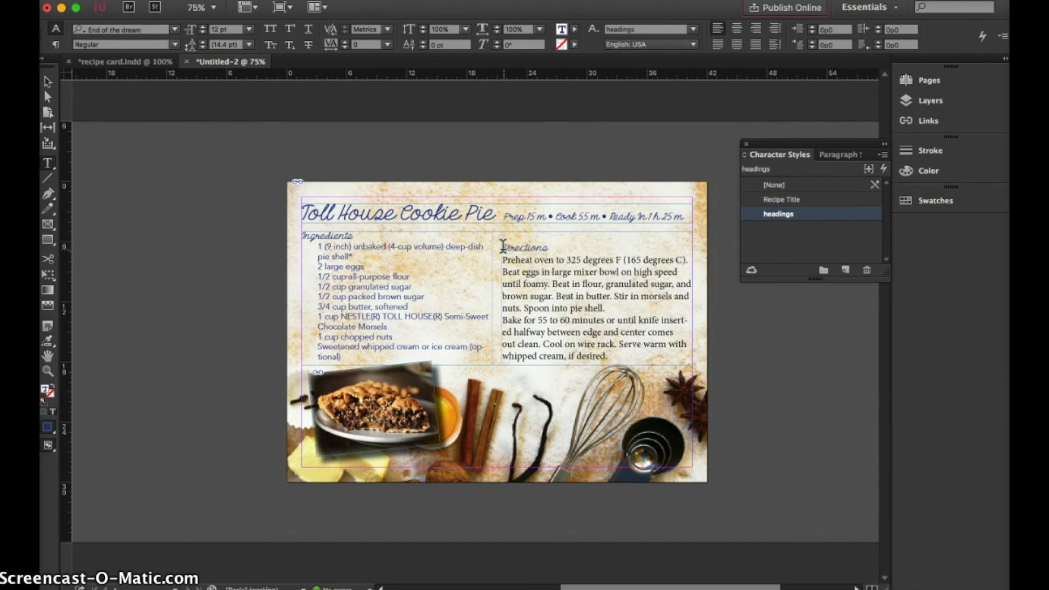
key(BackSpace)
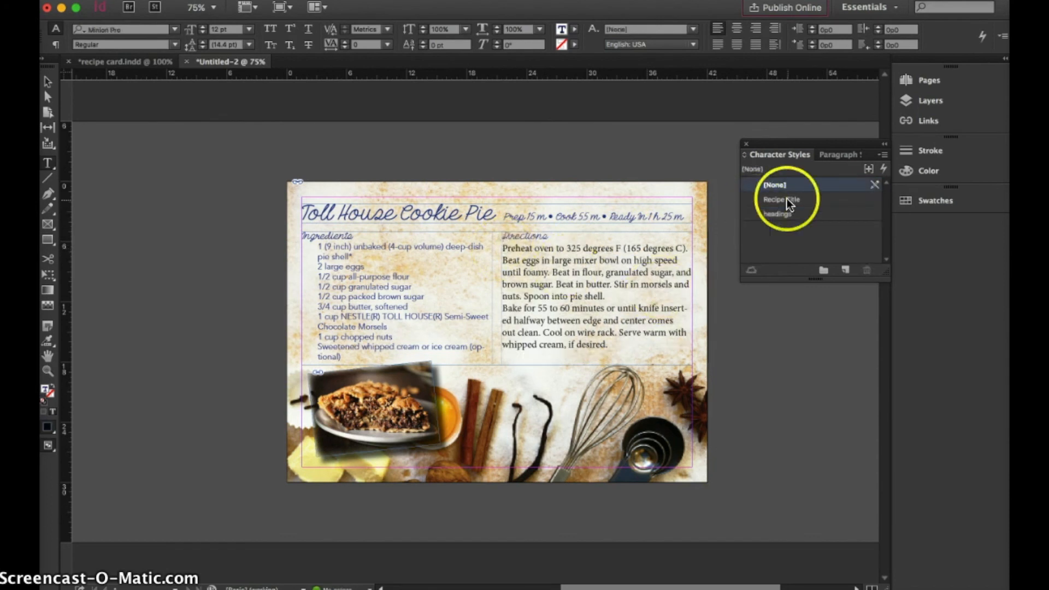
Apply the Ingredients paragraph style to all the instruction text below the Directions heading
drag(619, 344, 501, 248)
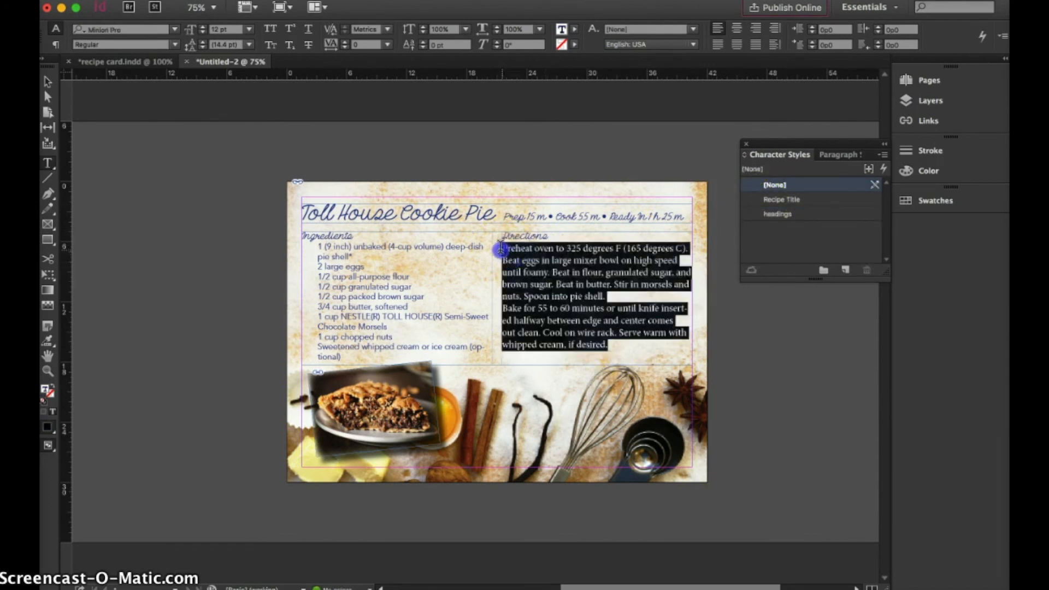
click(824, 151)
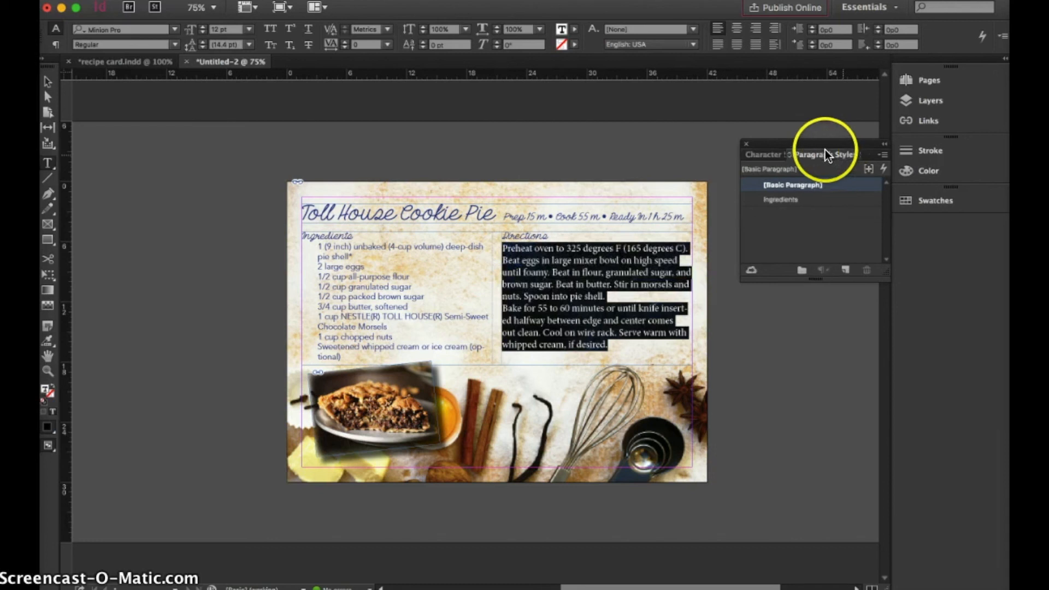
click(795, 200)
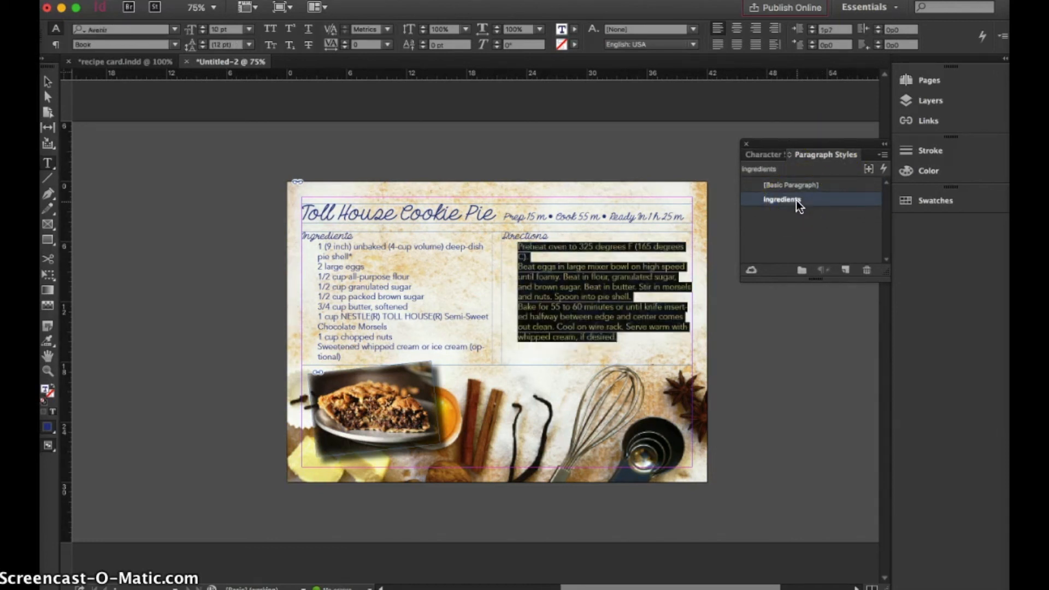
click(613, 235)
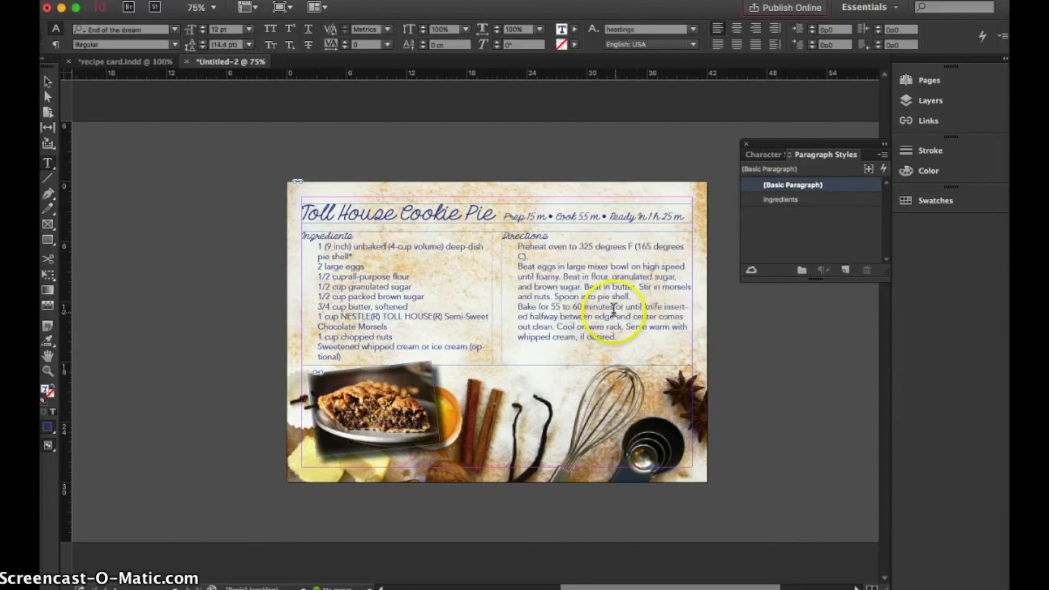
Set the text color of both the directions text and the ingredients list to [Black]
drag(617, 339, 508, 242)
click(573, 31)
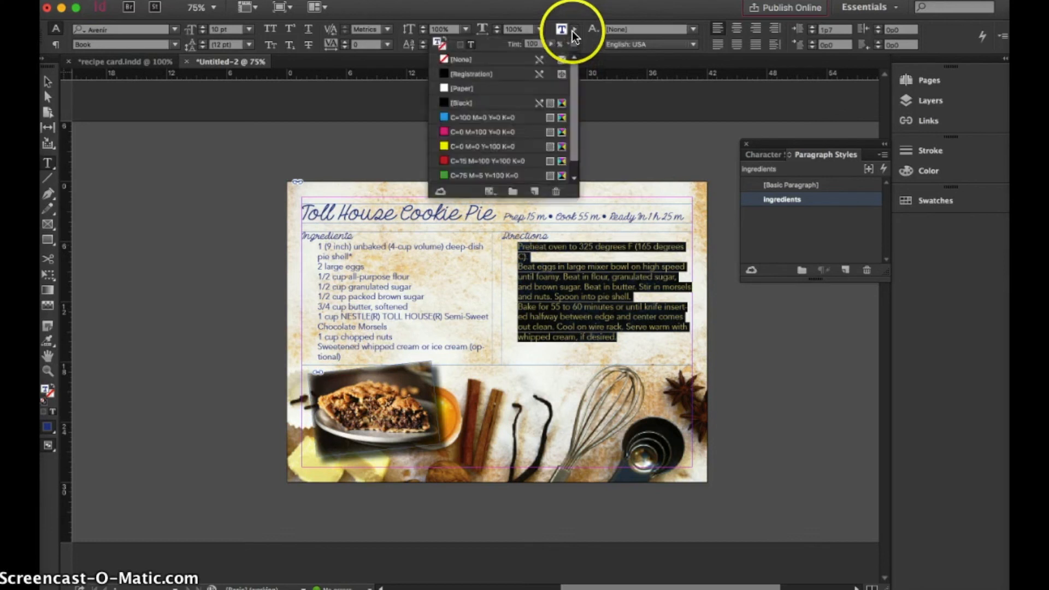
click(496, 103)
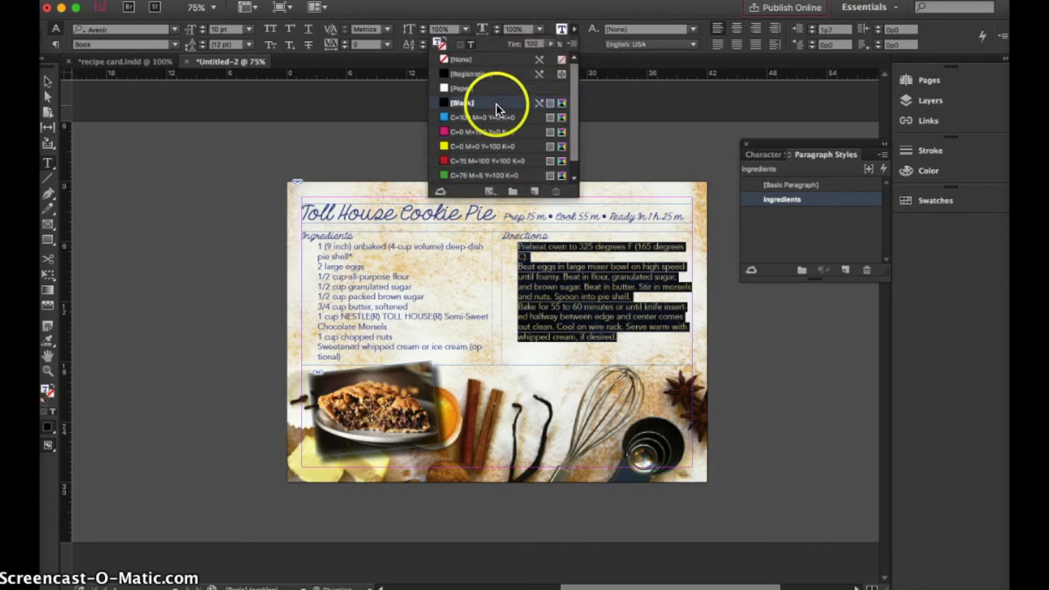
click(419, 317)
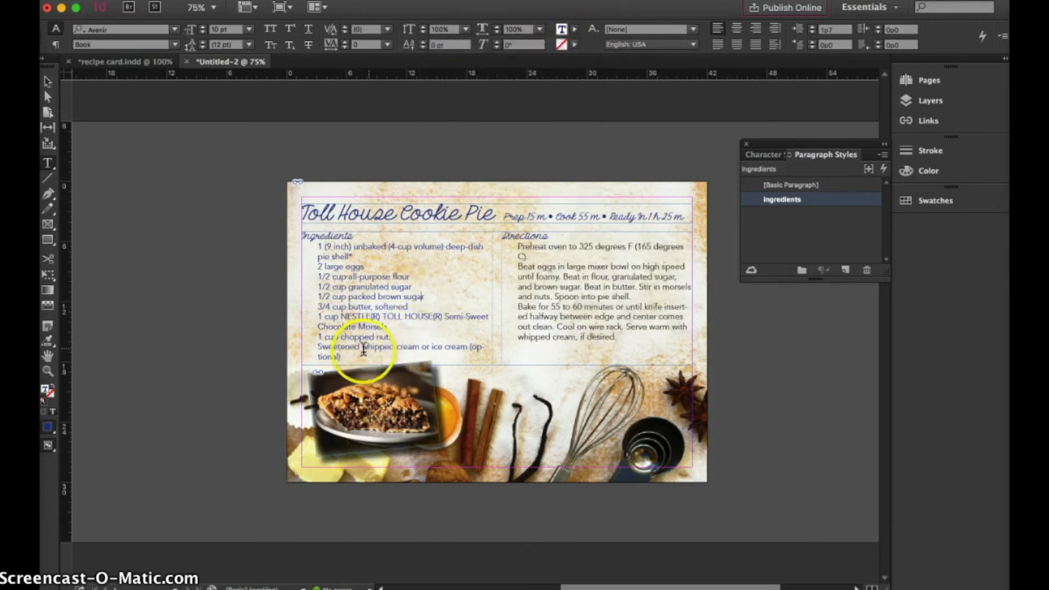
drag(343, 357, 316, 247)
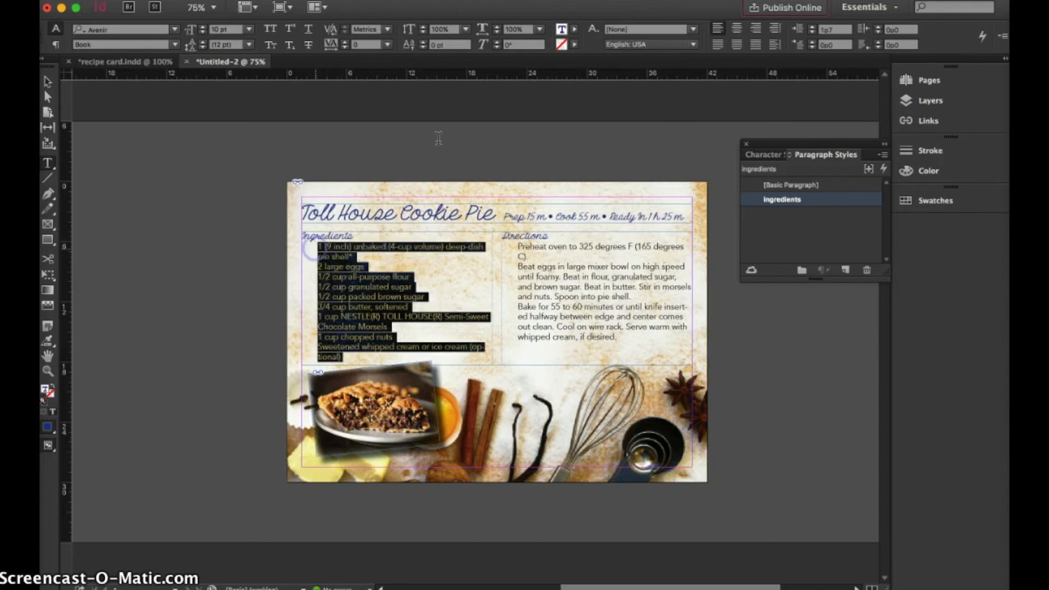
click(573, 31)
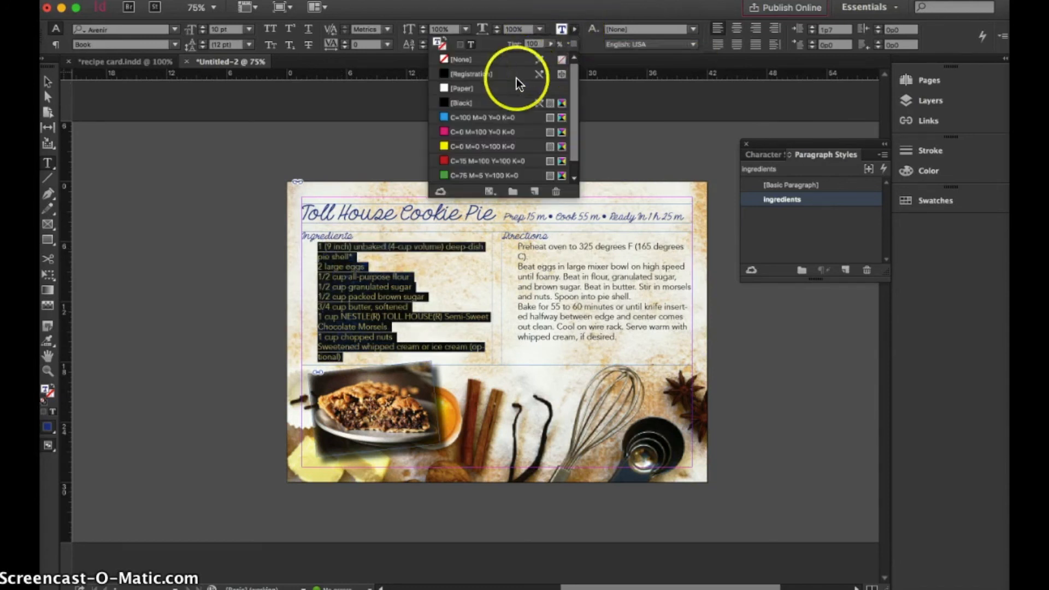
click(503, 103)
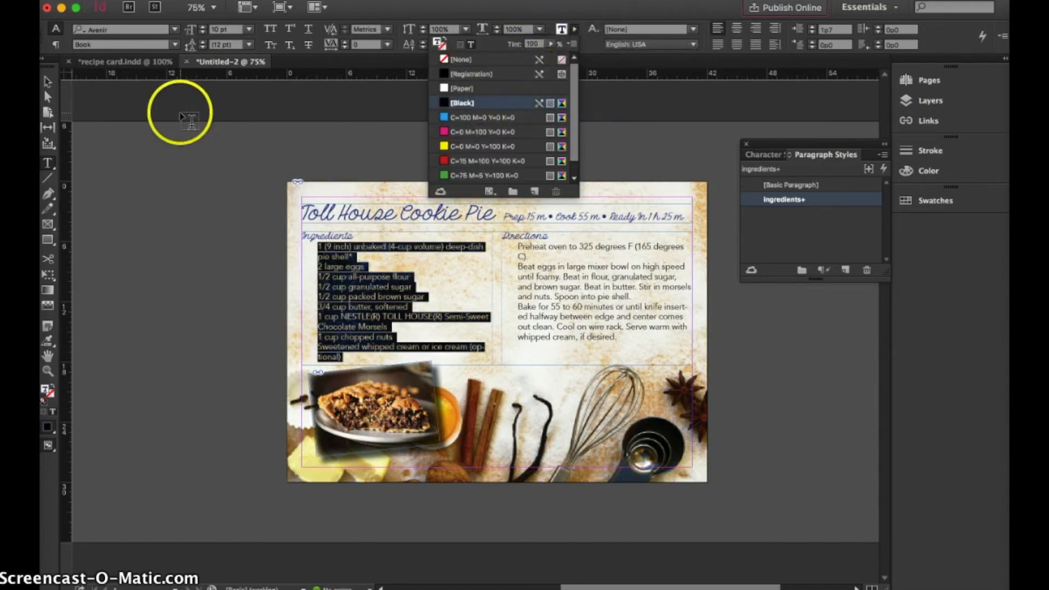
click(48, 82)
click(159, 215)
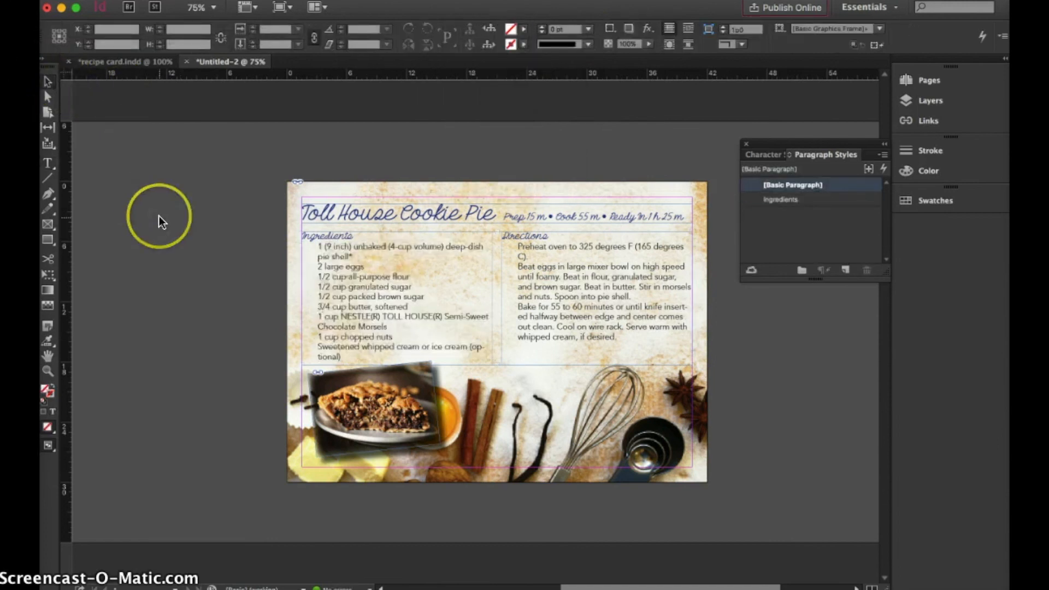
Insert a forced line break before "(optional)" in the last ingredient line so the word stays whole
click(463, 343)
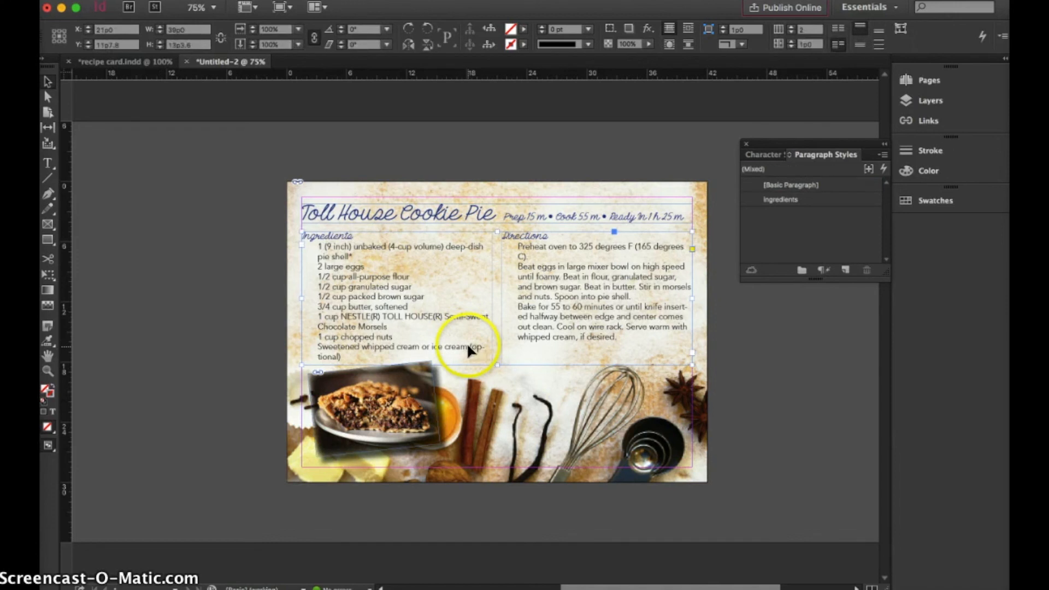
double_click(468, 343)
click(470, 349)
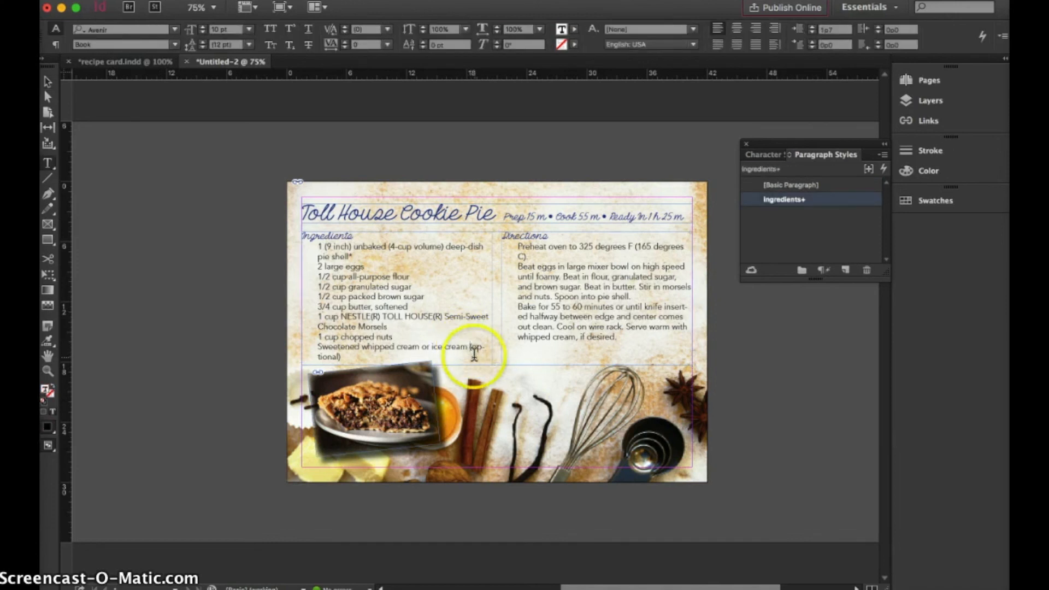
key(shift+Return)
click(416, 291)
click(451, 307)
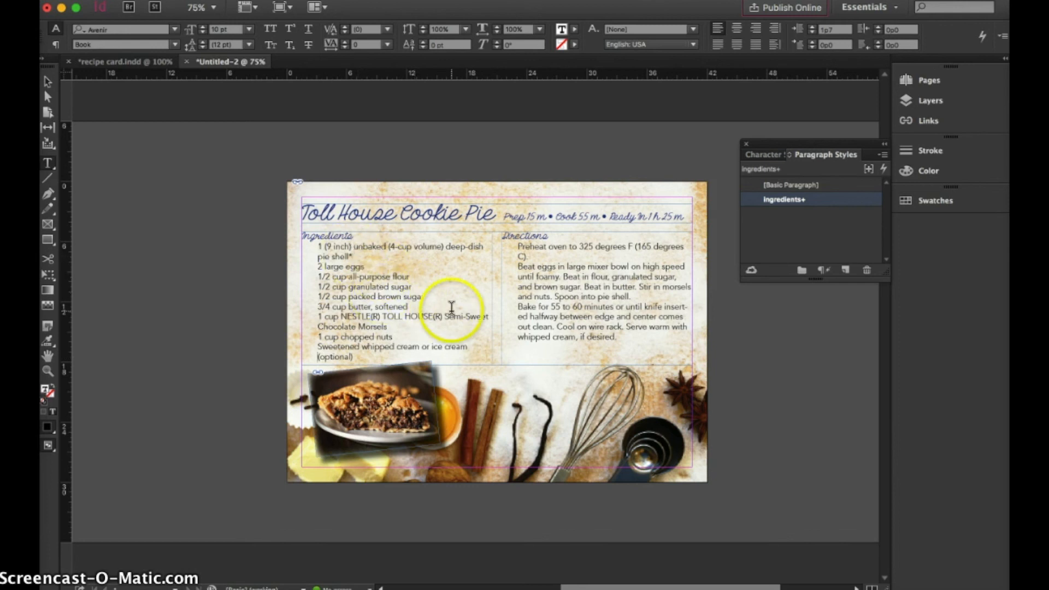
Change the ingredients paragraph style's character color to [Black] and review its other formatting categories before accepting the change
double_click(812, 199)
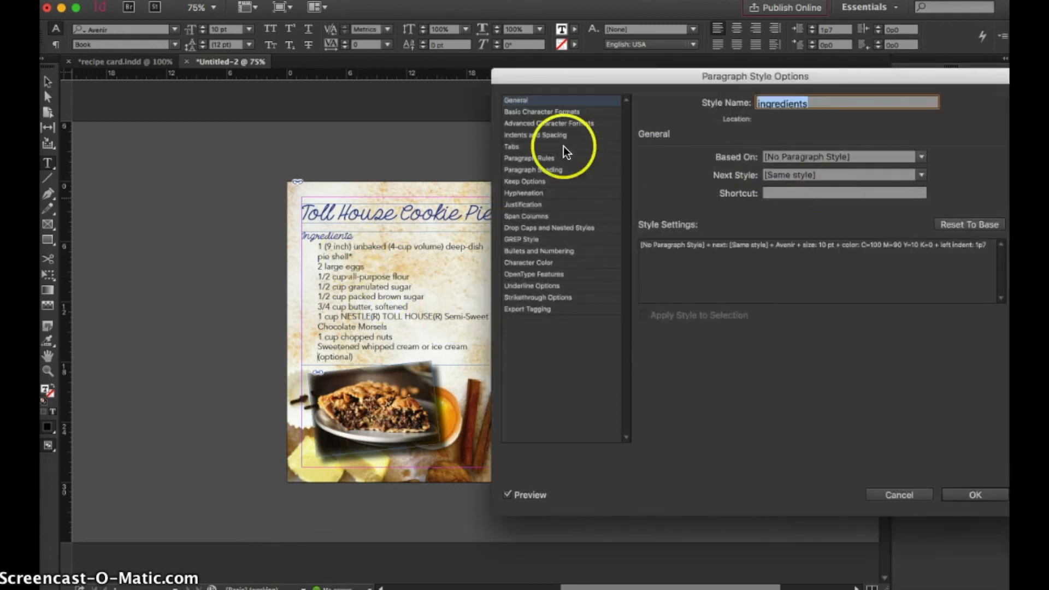
click(546, 263)
click(748, 164)
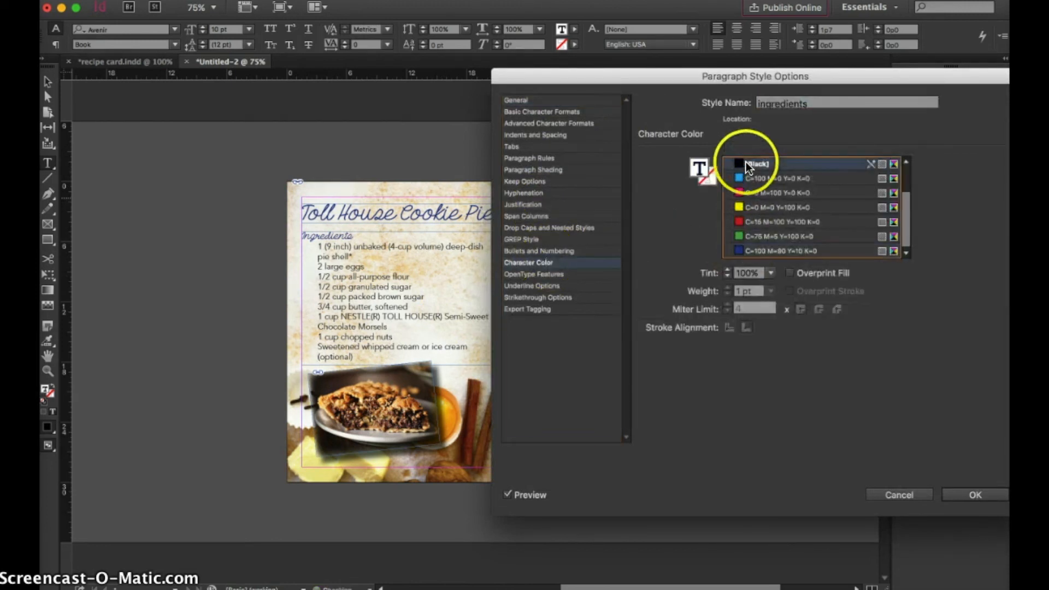
click(528, 228)
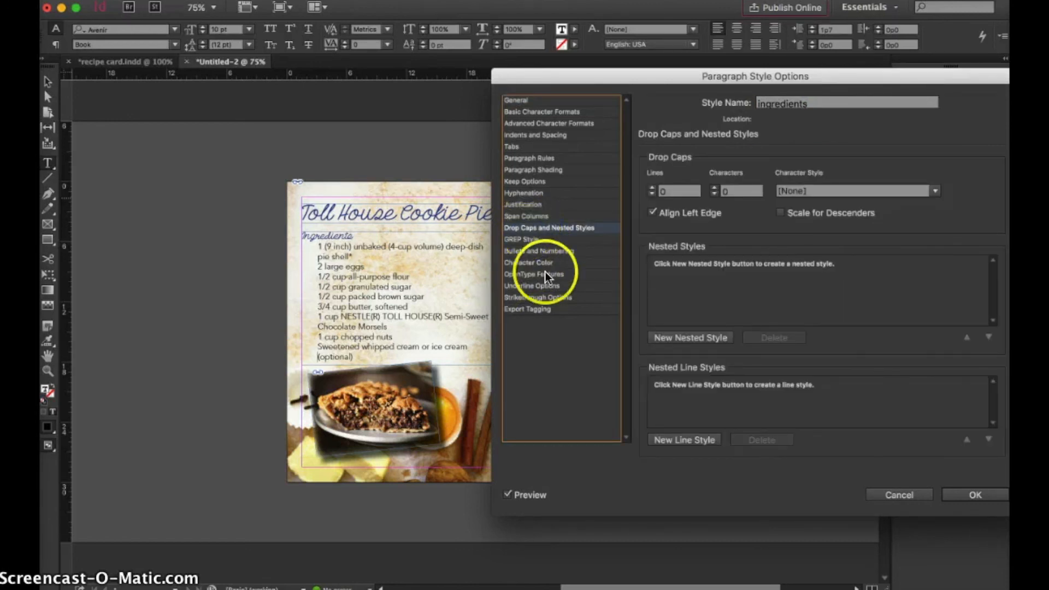
click(530, 194)
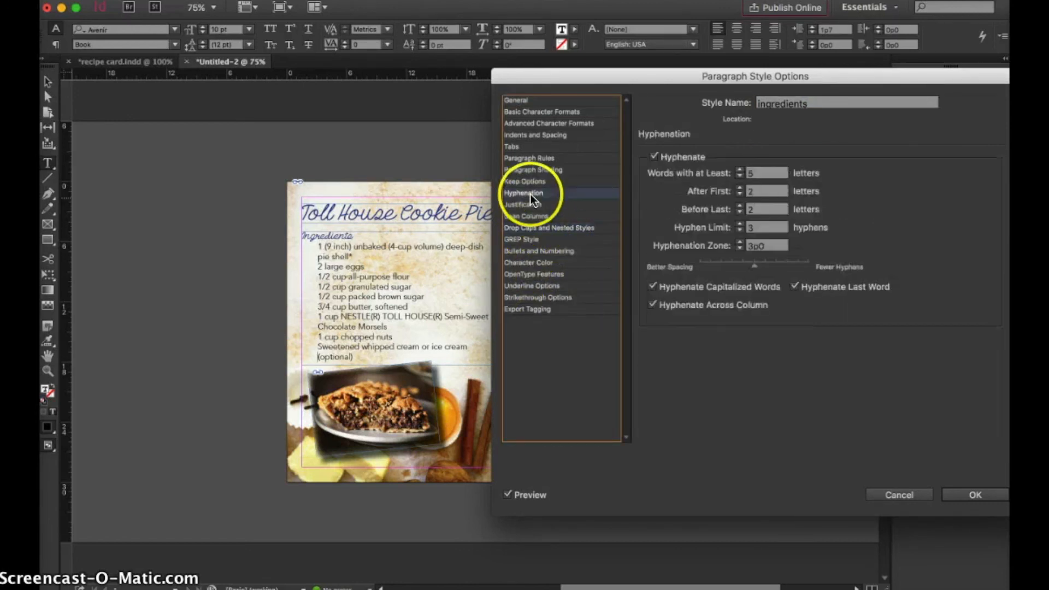
click(534, 158)
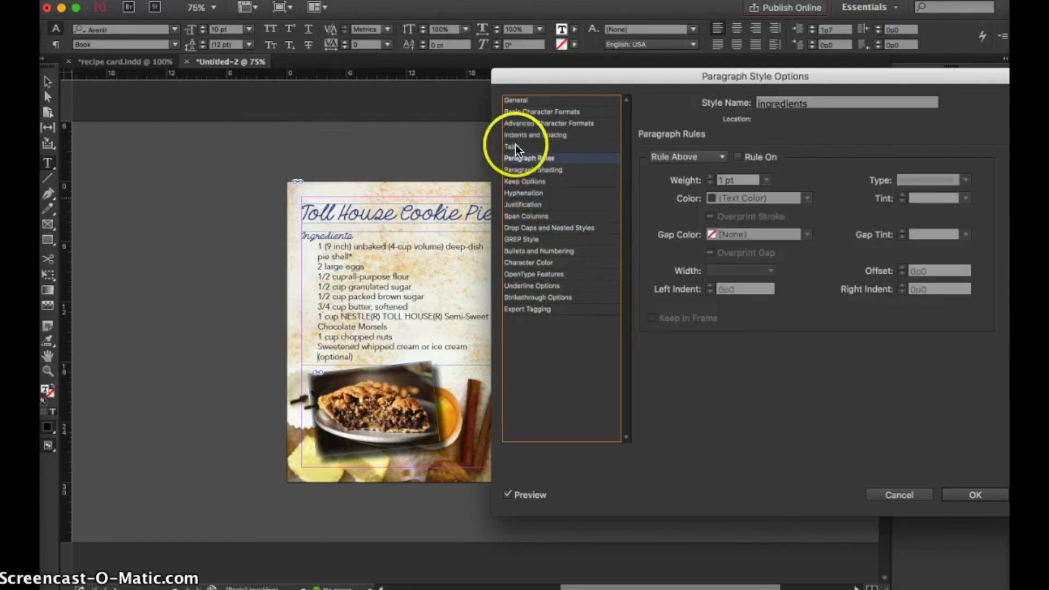
click(515, 146)
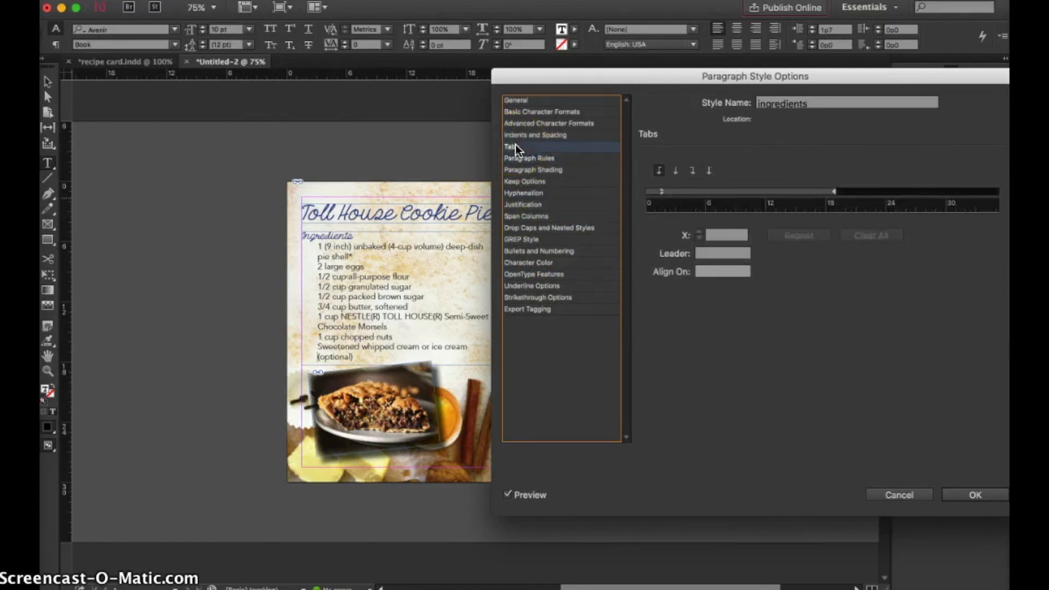
click(967, 494)
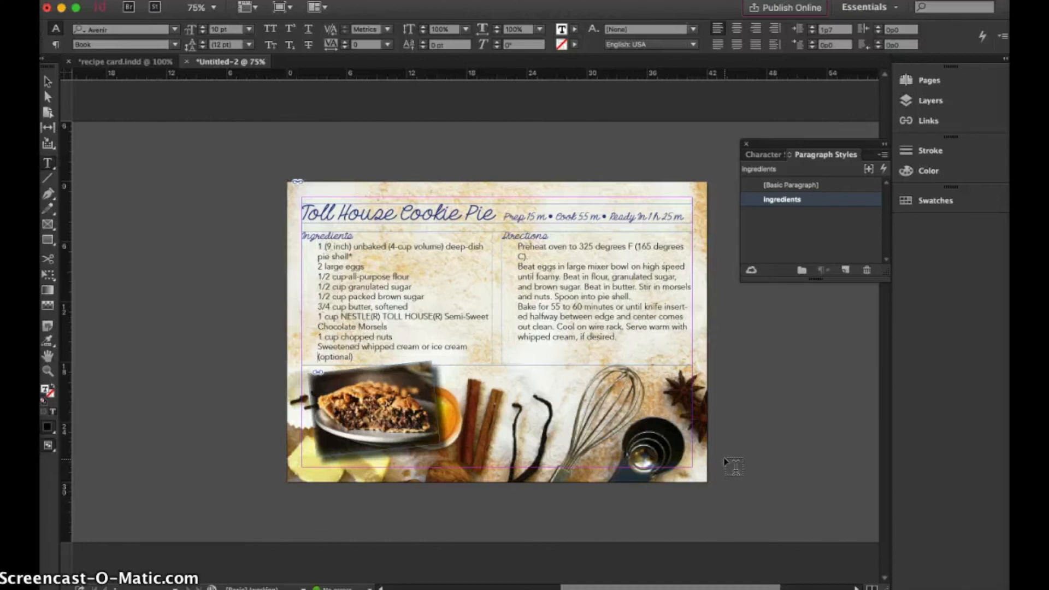
Export the recipe card to the Desktop as "receipe card" in Adobe PDF (Print) format, using the [High Quality Print] preset
click(201, 65)
click(101, 1)
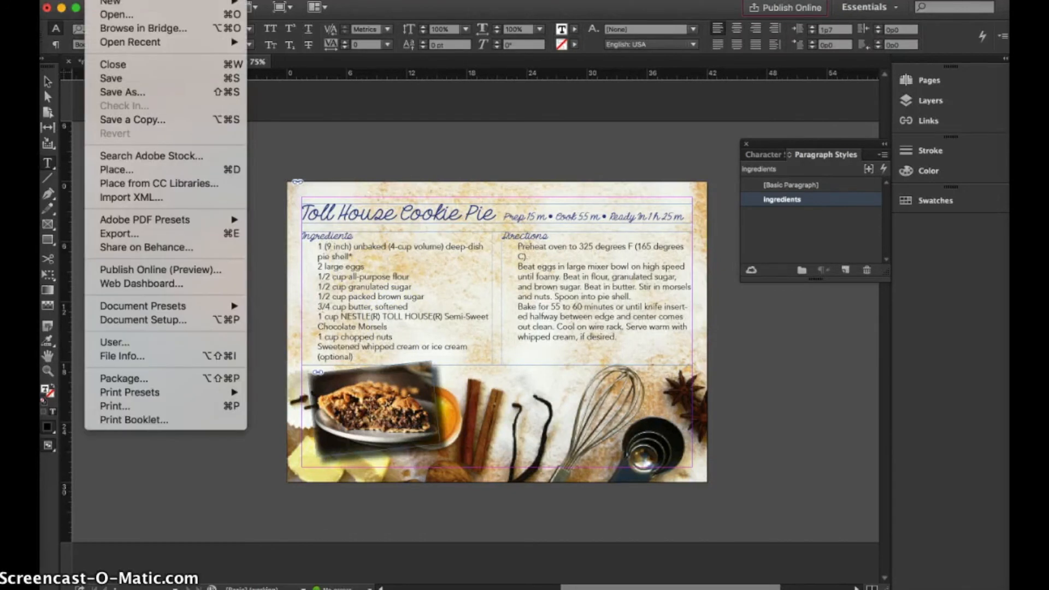
click(136, 234)
click(516, 420)
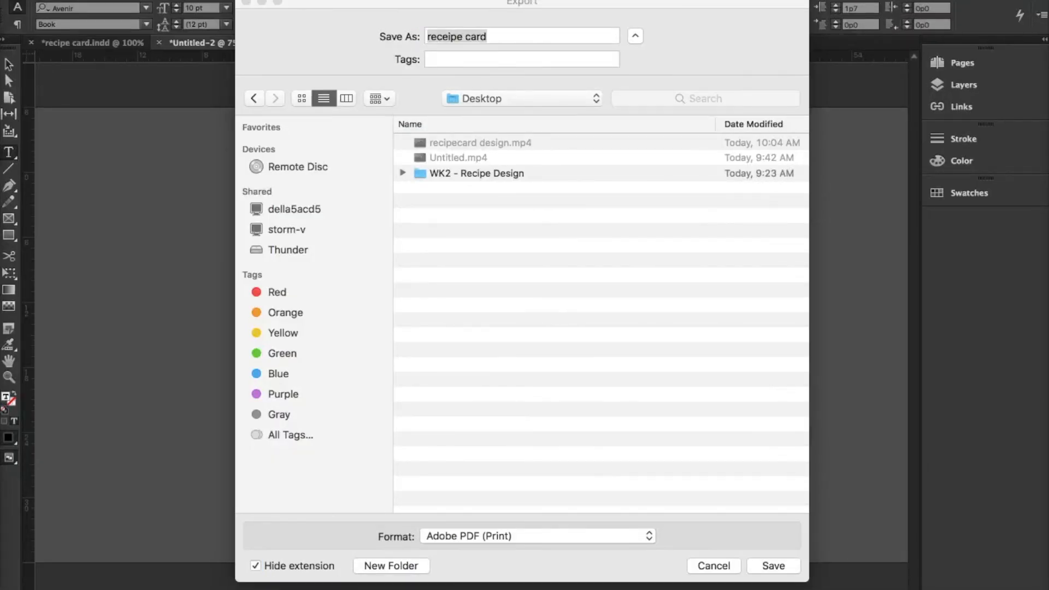
click(478, 533)
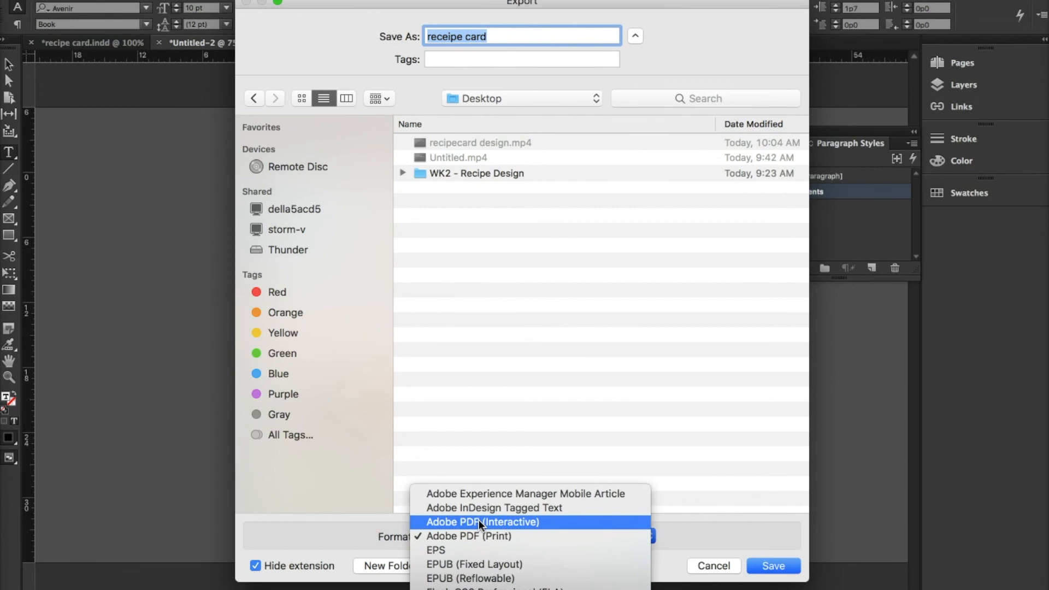
click(476, 534)
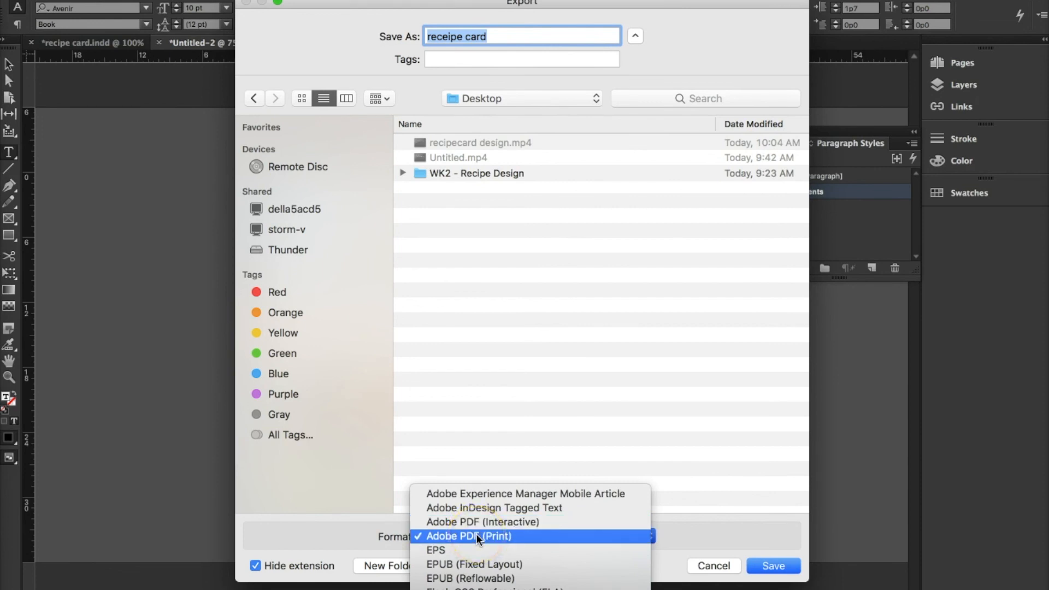
click(476, 534)
click(767, 568)
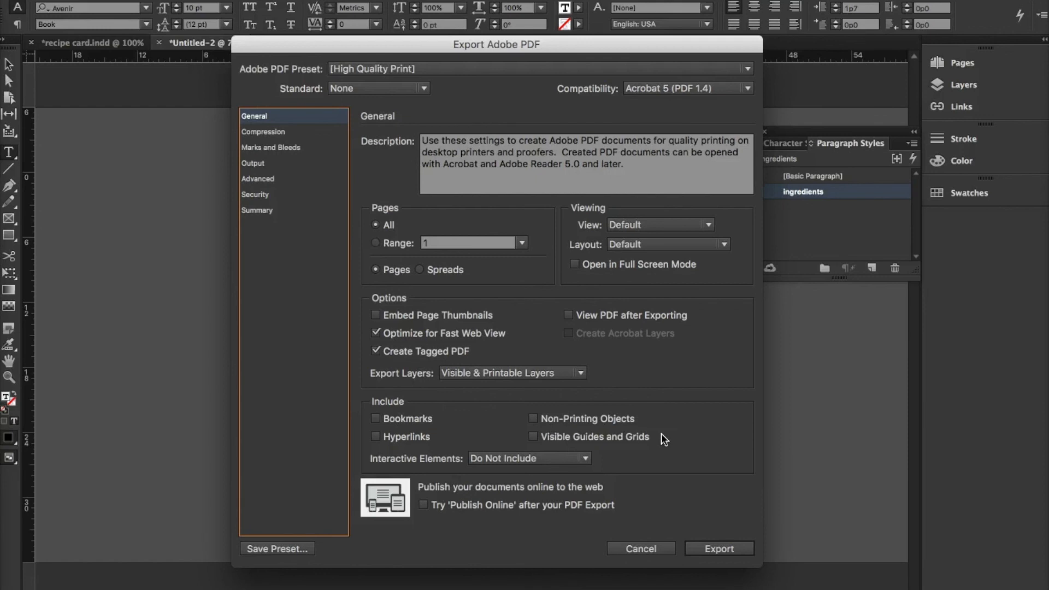
click(733, 550)
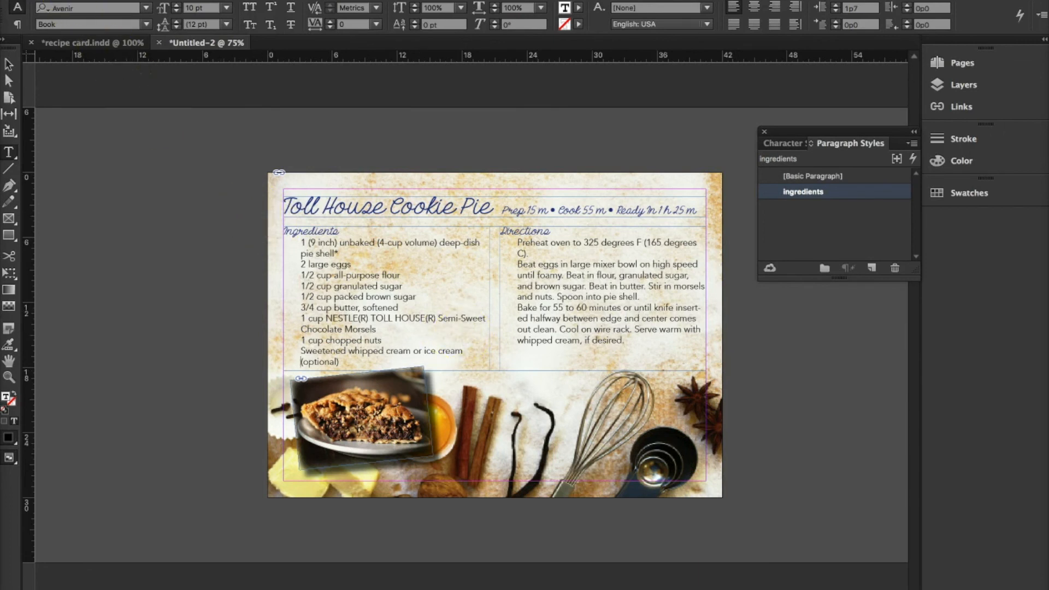
Save the document on the Desktop as "recipe card" in InDesign CC 2015 format
click(57, 1)
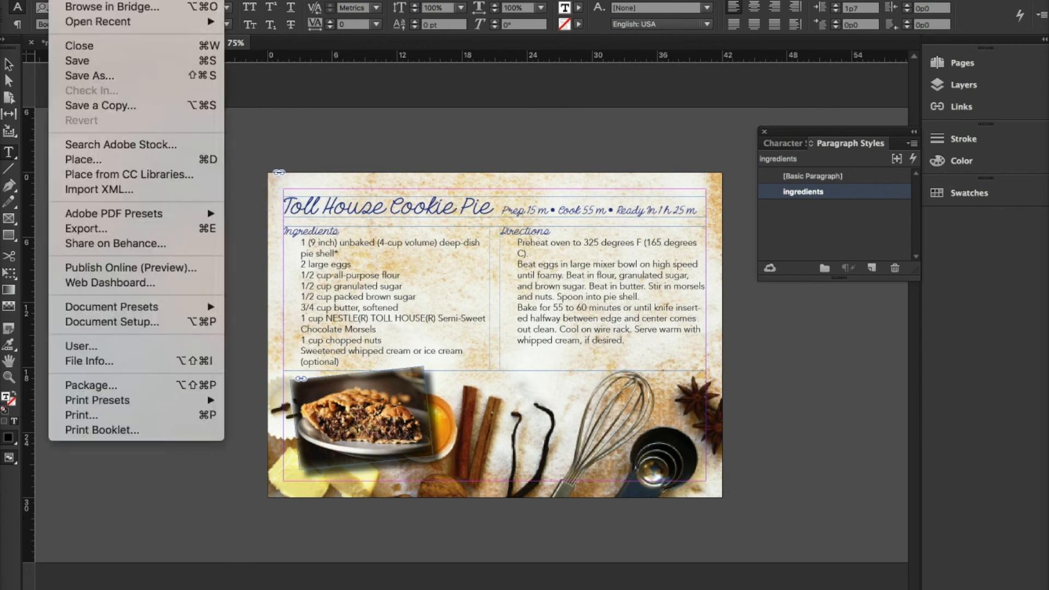
click(82, 62)
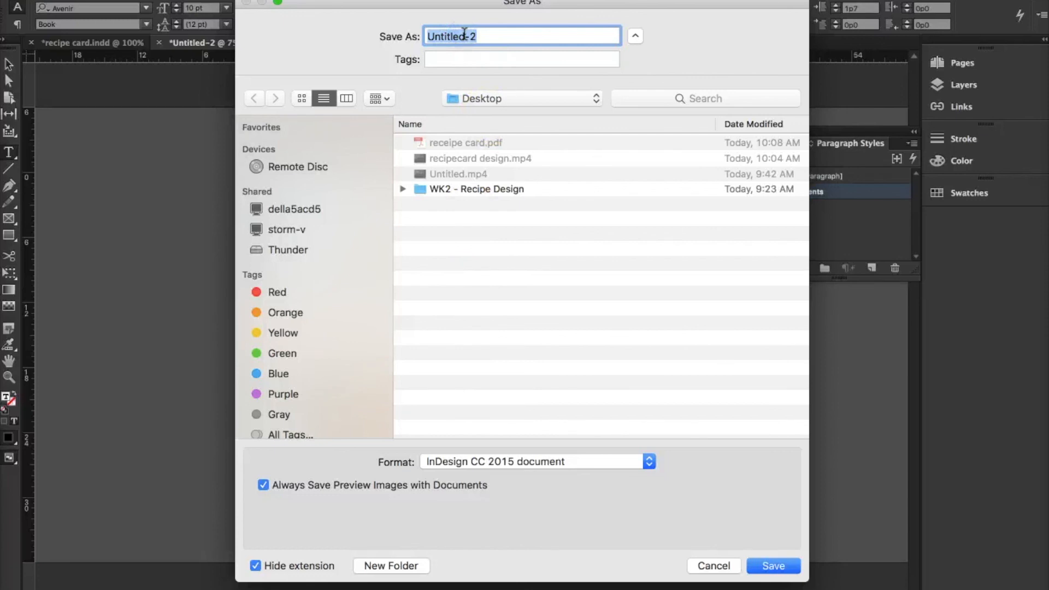
text(receipe card)
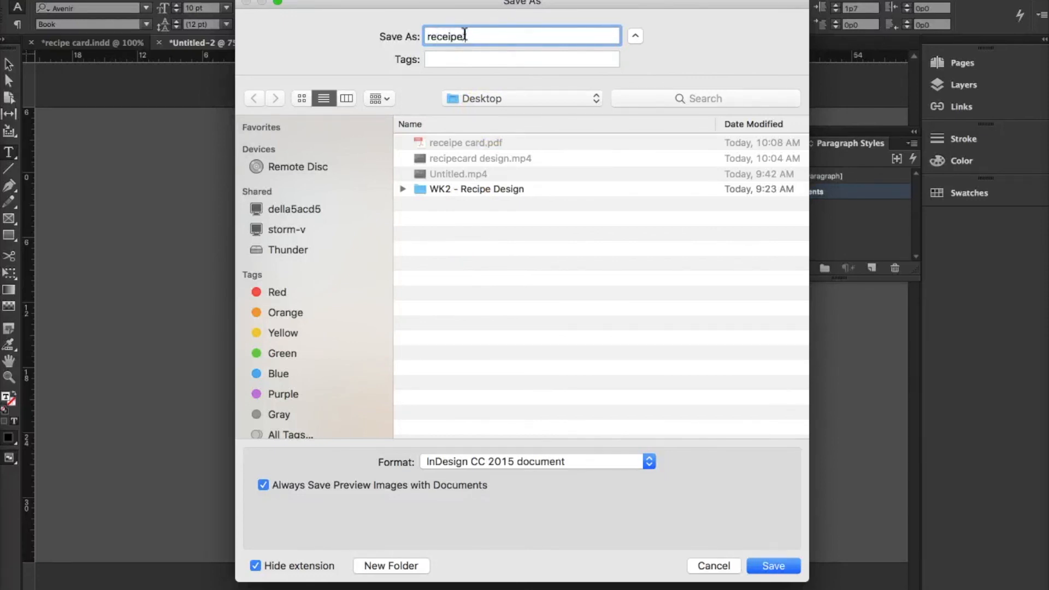
click(446, 37)
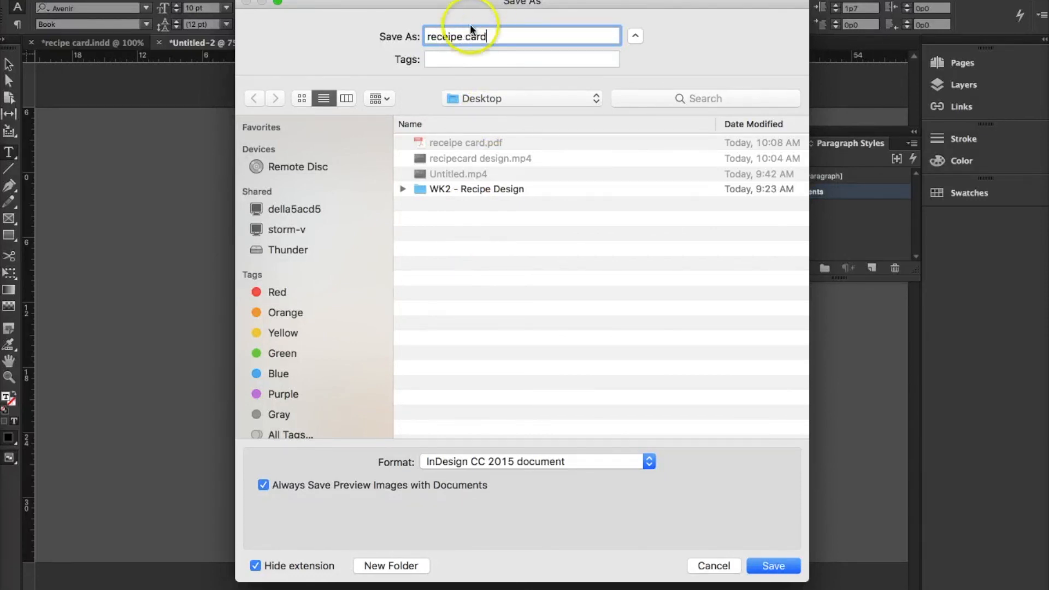
key(BackSpace)
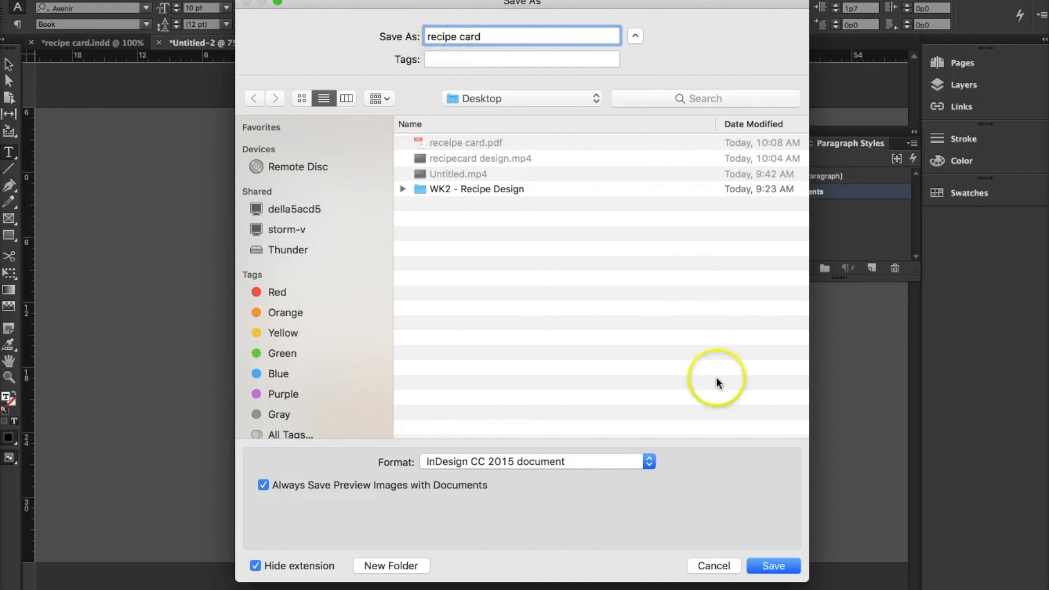
click(774, 568)
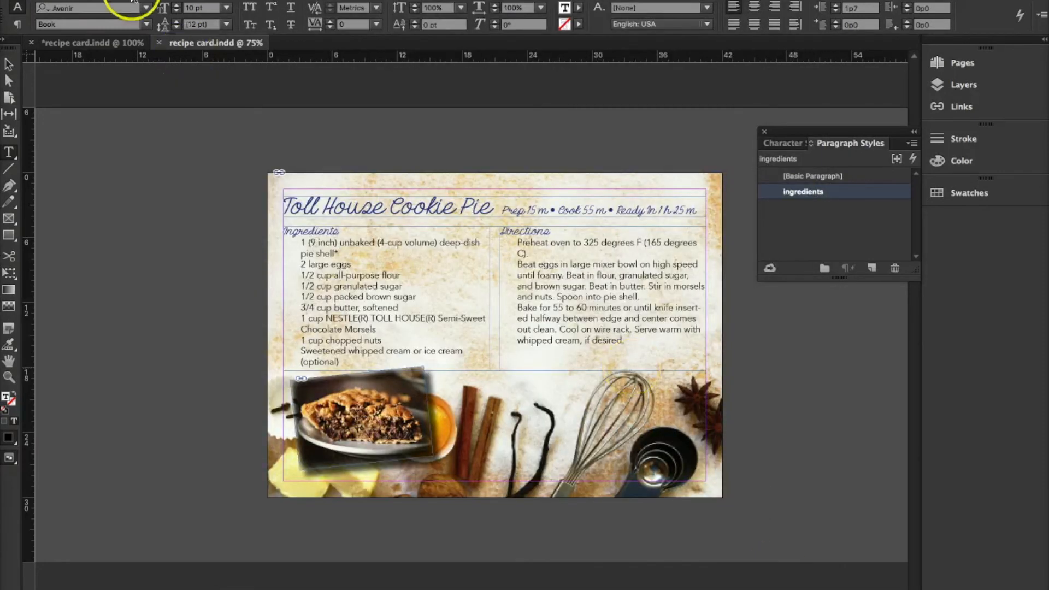
Package the document to "recipe card Folder" on the Desktop, including fonts, linked graphics, IDML and a [High Quality Print] PDF
click(61, 1)
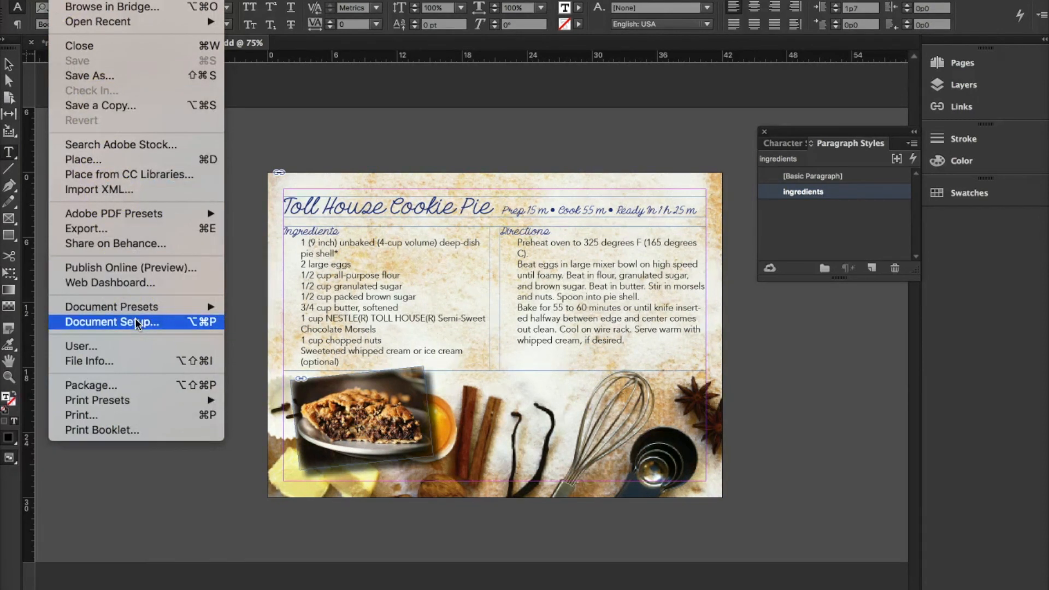
click(137, 385)
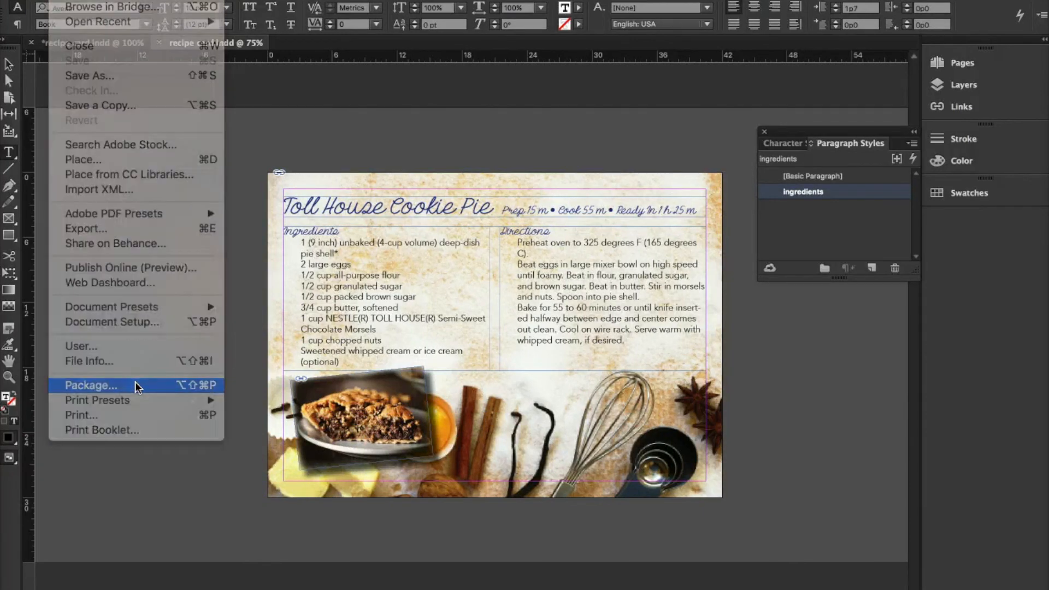
click(663, 434)
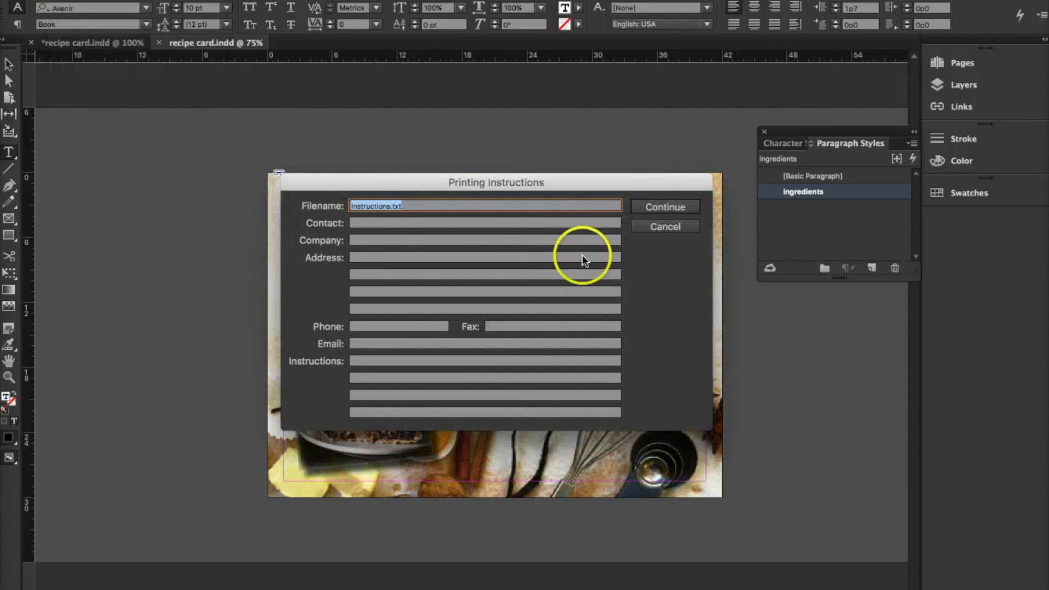
click(652, 211)
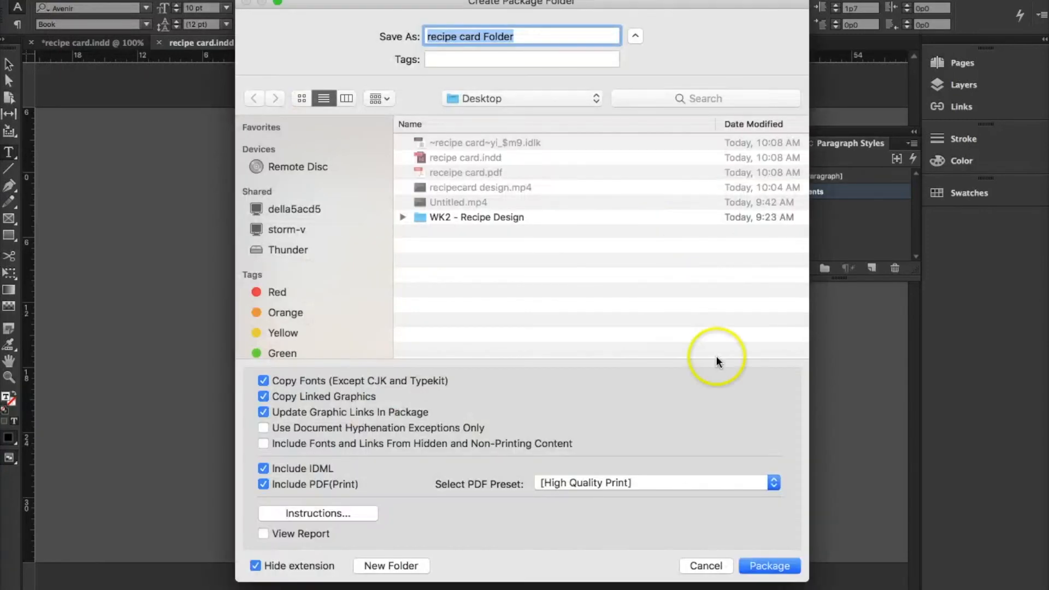
click(771, 566)
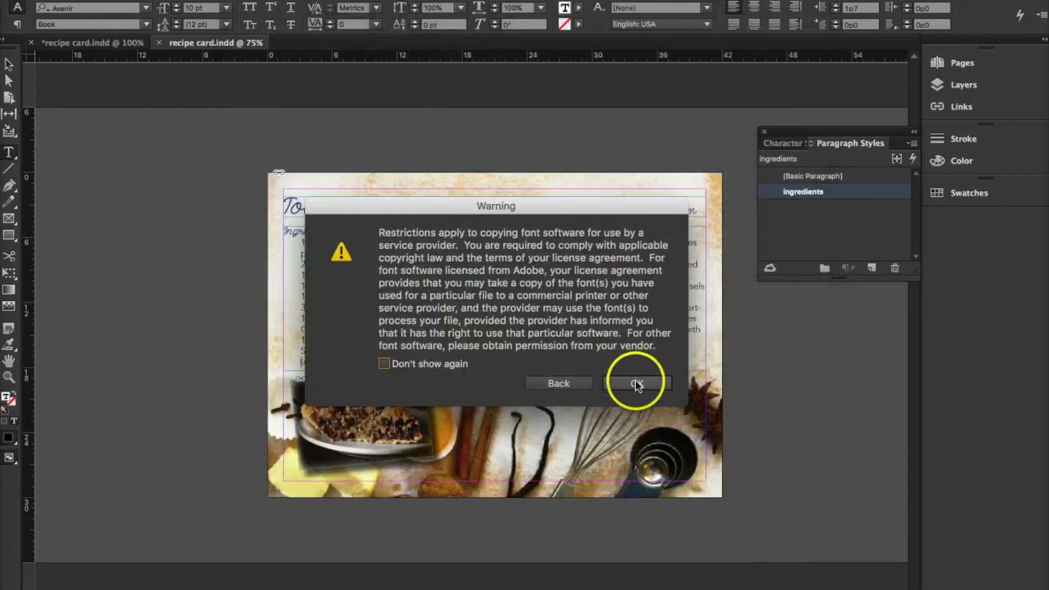
click(635, 379)
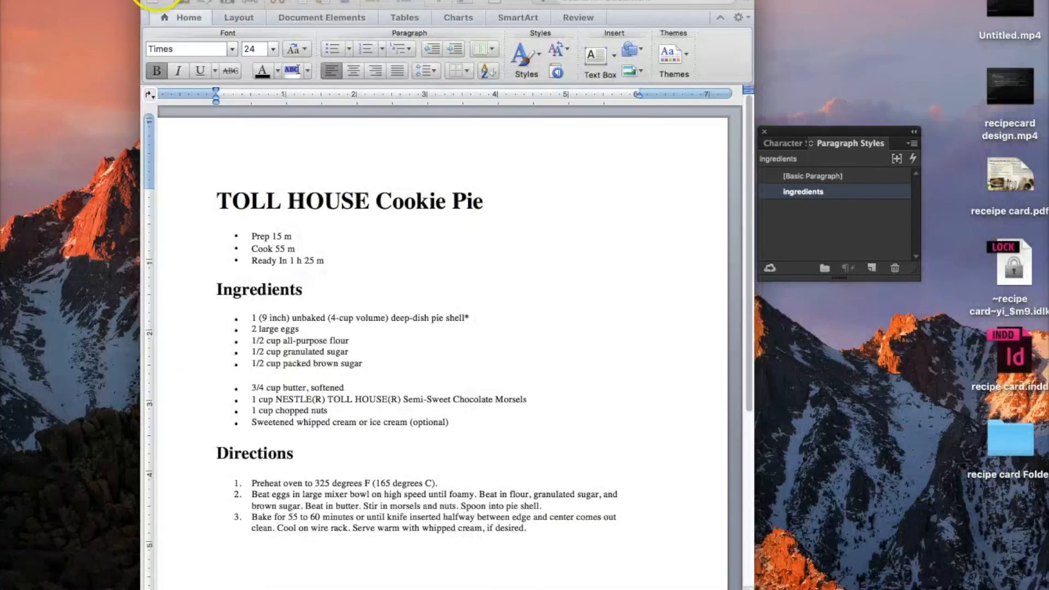
Switch to the Finder desktop, move "recipe card Folder" to the middle of it and open the folder
click(152, 0)
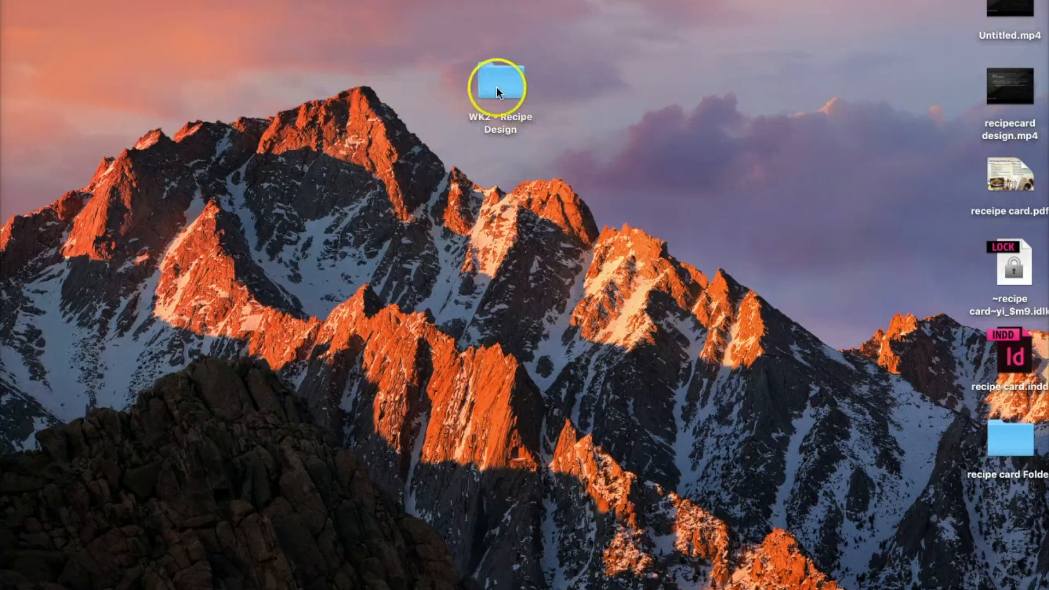
drag(1015, 437, 571, 319)
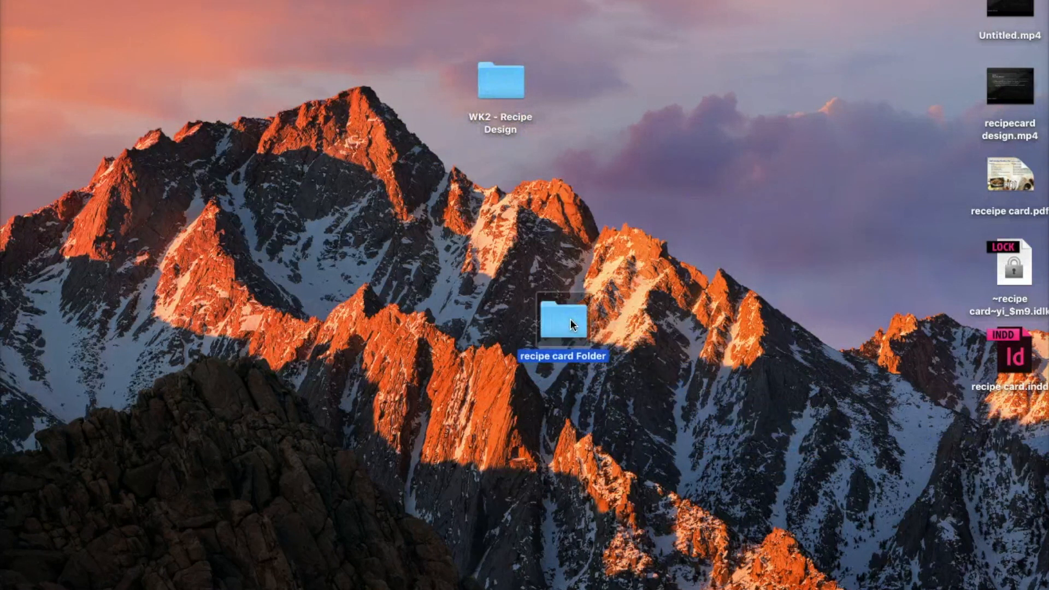
double_click(570, 319)
click(435, 266)
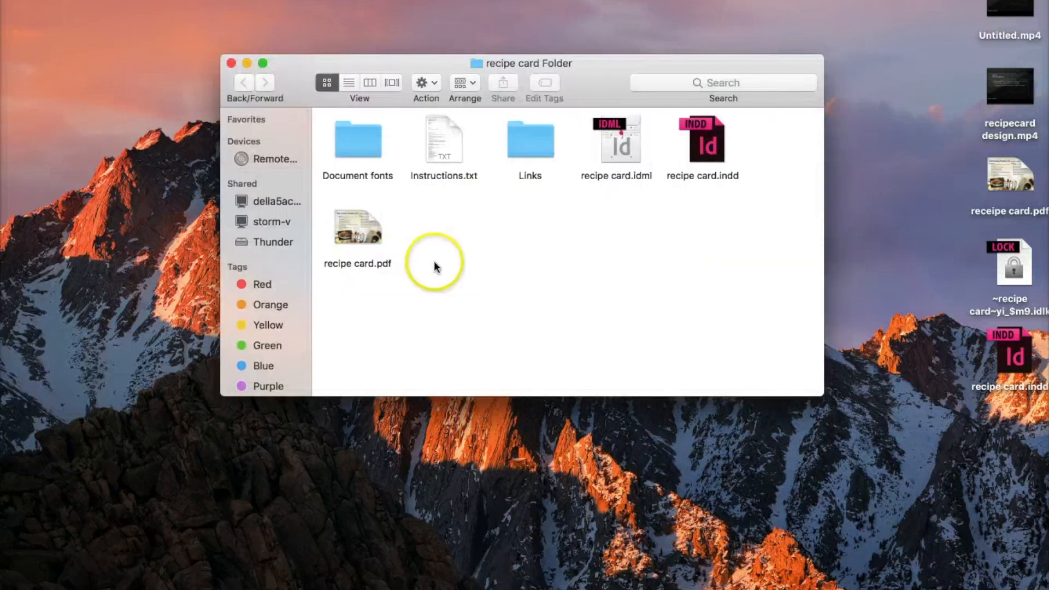
Open the packaged recipe card.pdf in Acrobat to check the exported card, and close it again
click(356, 234)
double_click(356, 234)
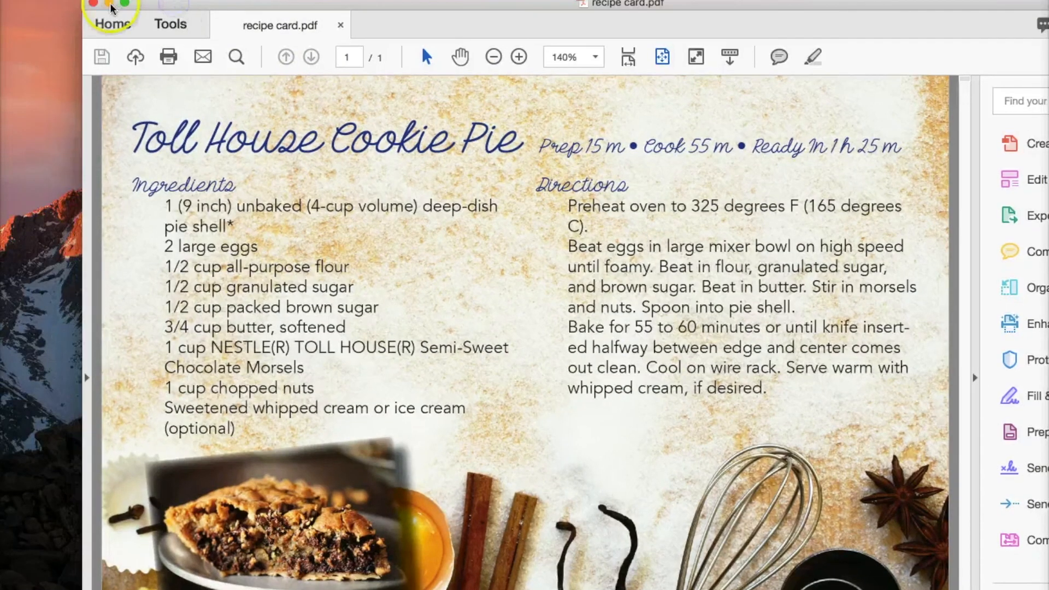
click(93, 4)
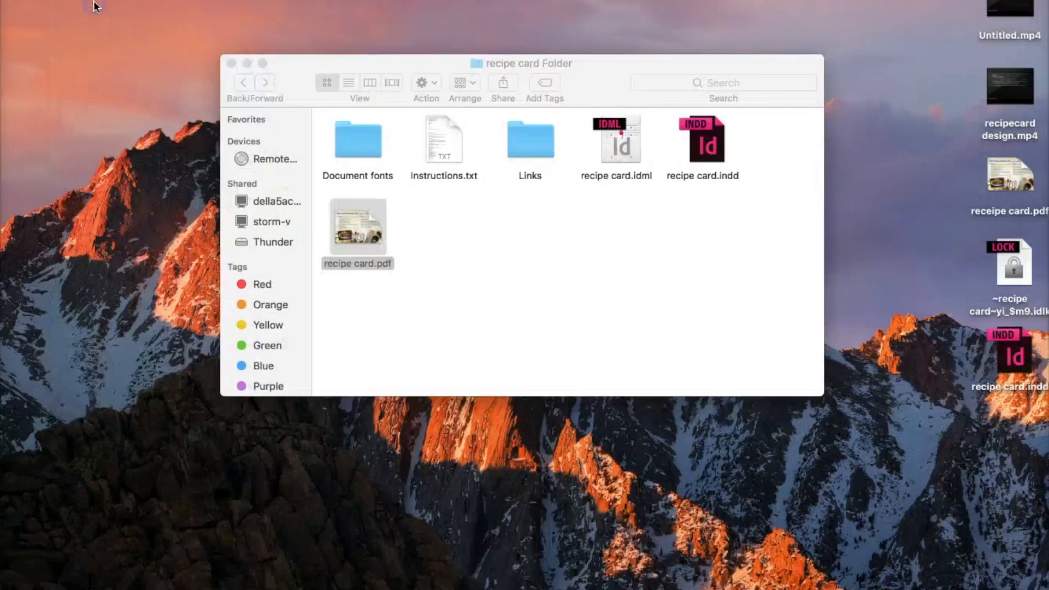
Inspect the contents of the package's Links and Document fonts folders, returning to the main package folder
double_click(527, 140)
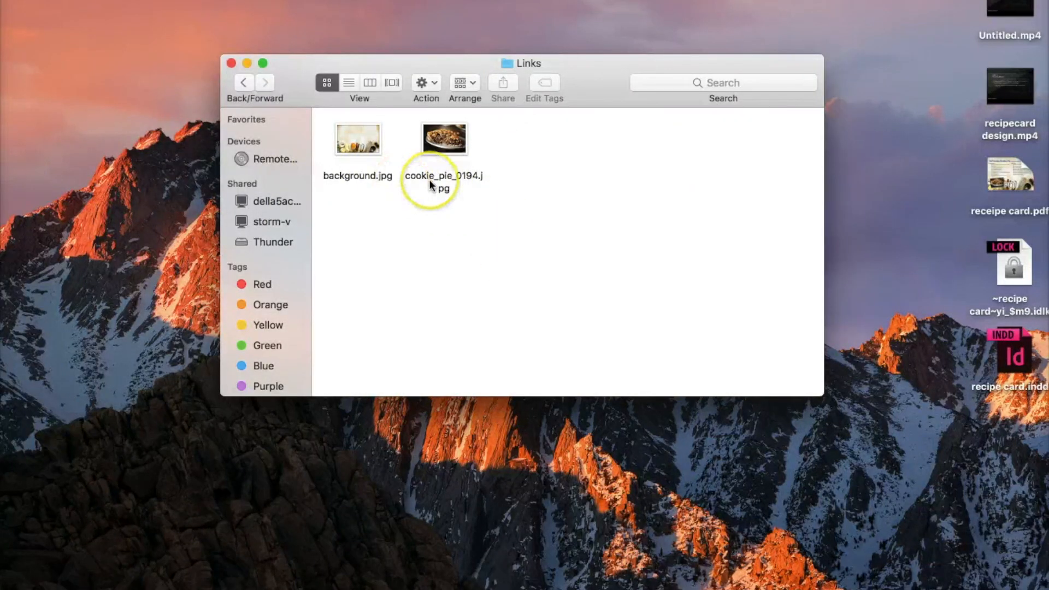
click(244, 83)
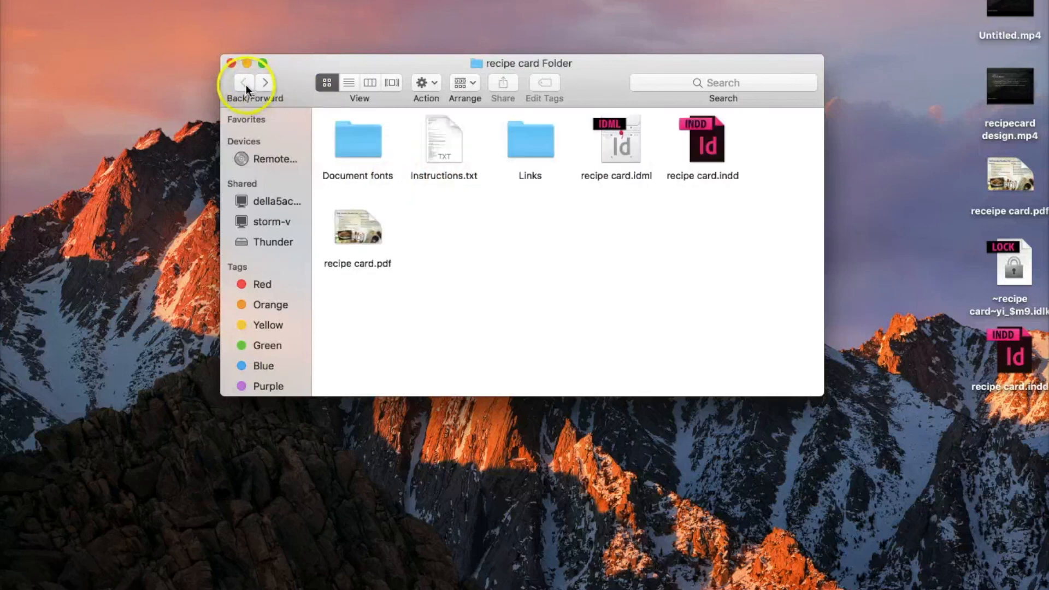
double_click(370, 141)
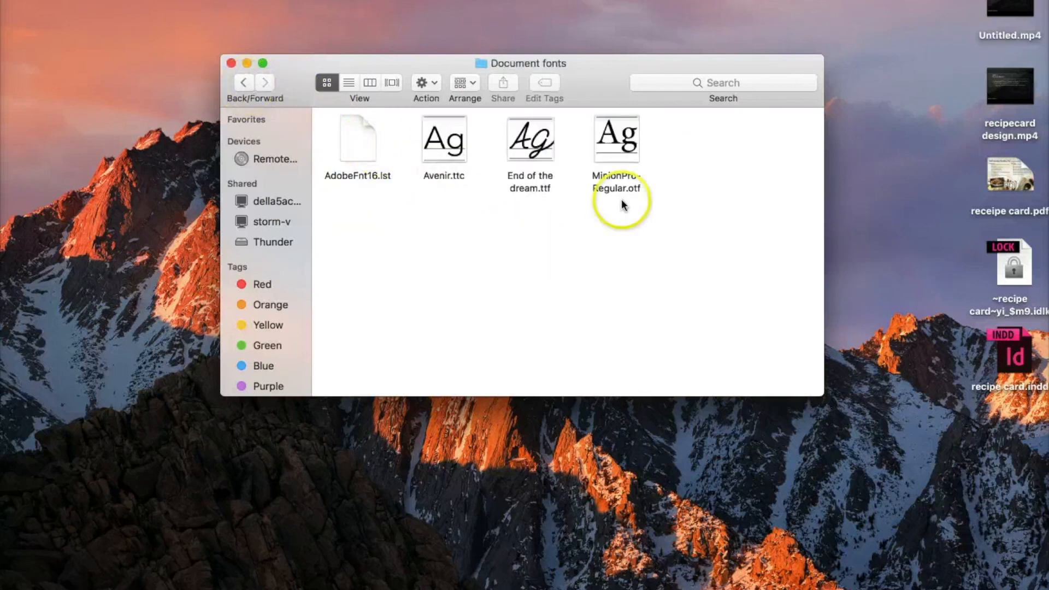
click(245, 87)
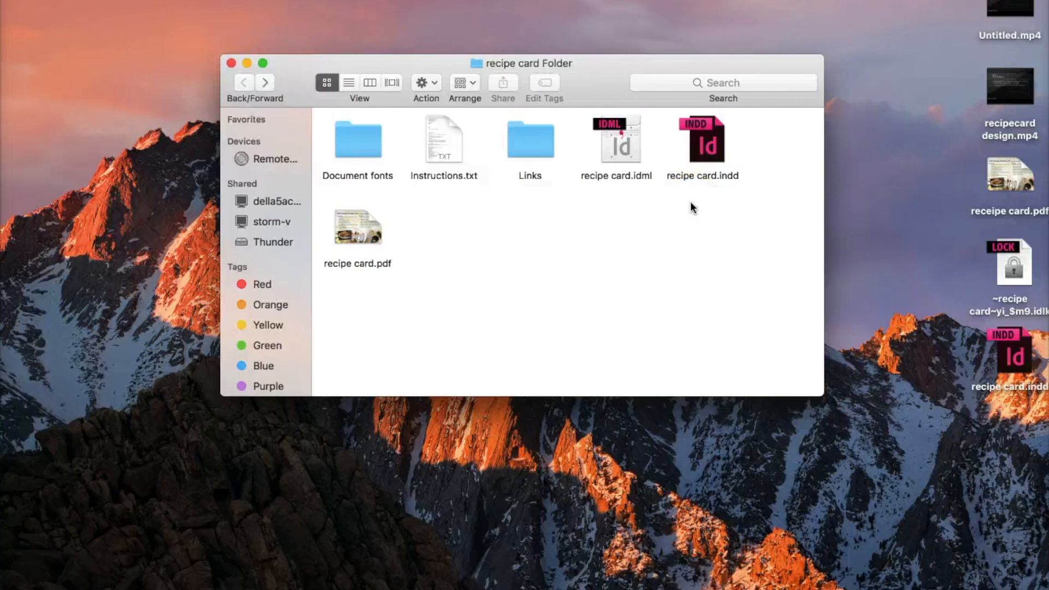
click(486, 300)
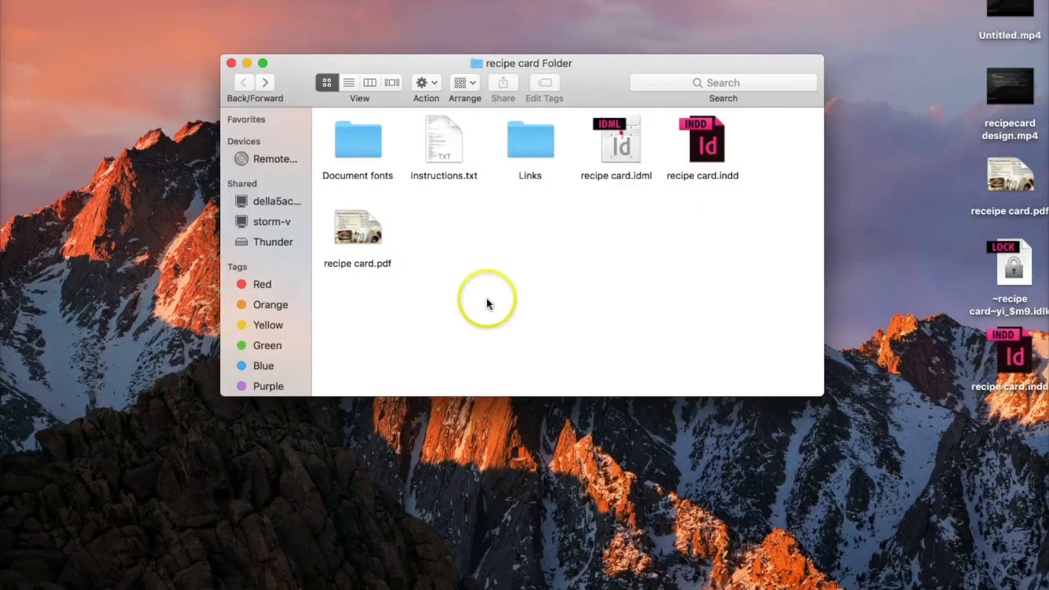